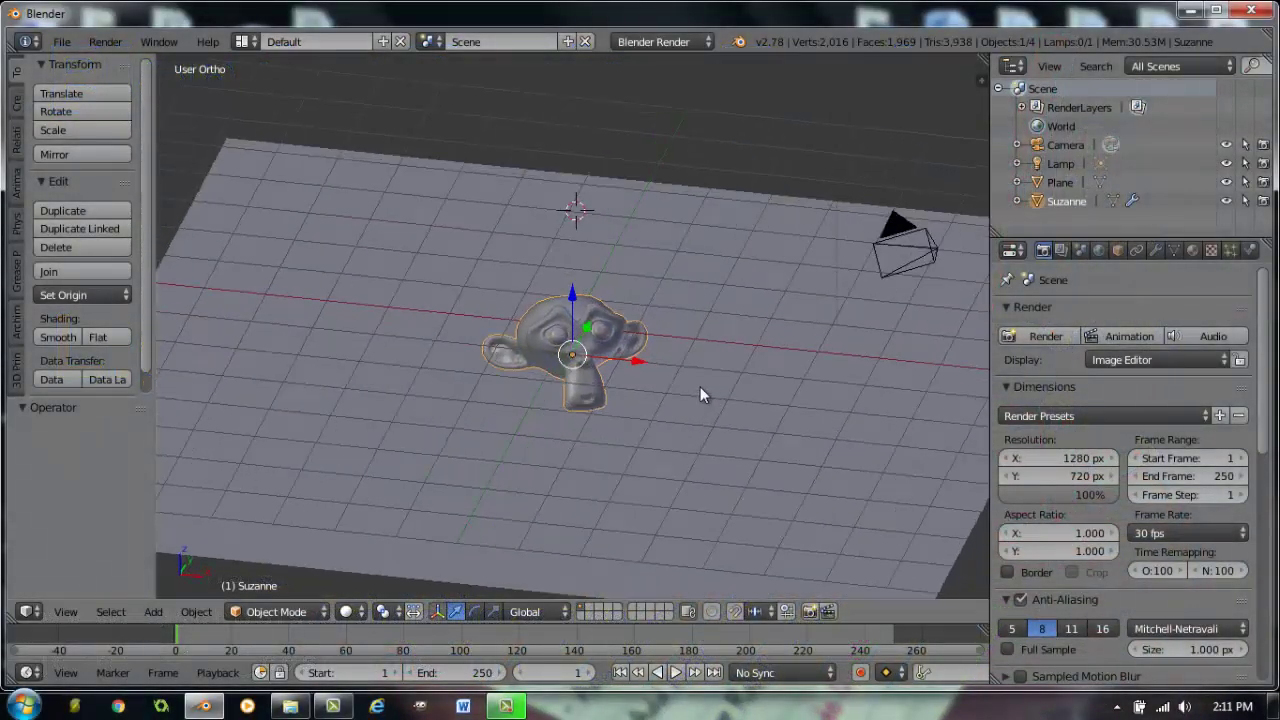
Step: Orbit the view and render a test image of Suzanne's shadow on the plane, then close it
{"action": "mouse_move", "coordinate": [700, 387]}
{"action": "middle_mouse_down"}
{"action": "mouse_move", "coordinate": [686, 380]}
{"action": "mouse_move", "coordinate": [689, 353]}
{"action": "mouse_move", "coordinate": [687, 365]}
{"action": "mouse_move", "coordinate": [744, 376]}
{"action": "mouse_move", "coordinate": [759, 400]}
{"action": "mouse_move", "coordinate": [686, 405]}
{"action": "middle_mouse_up"}
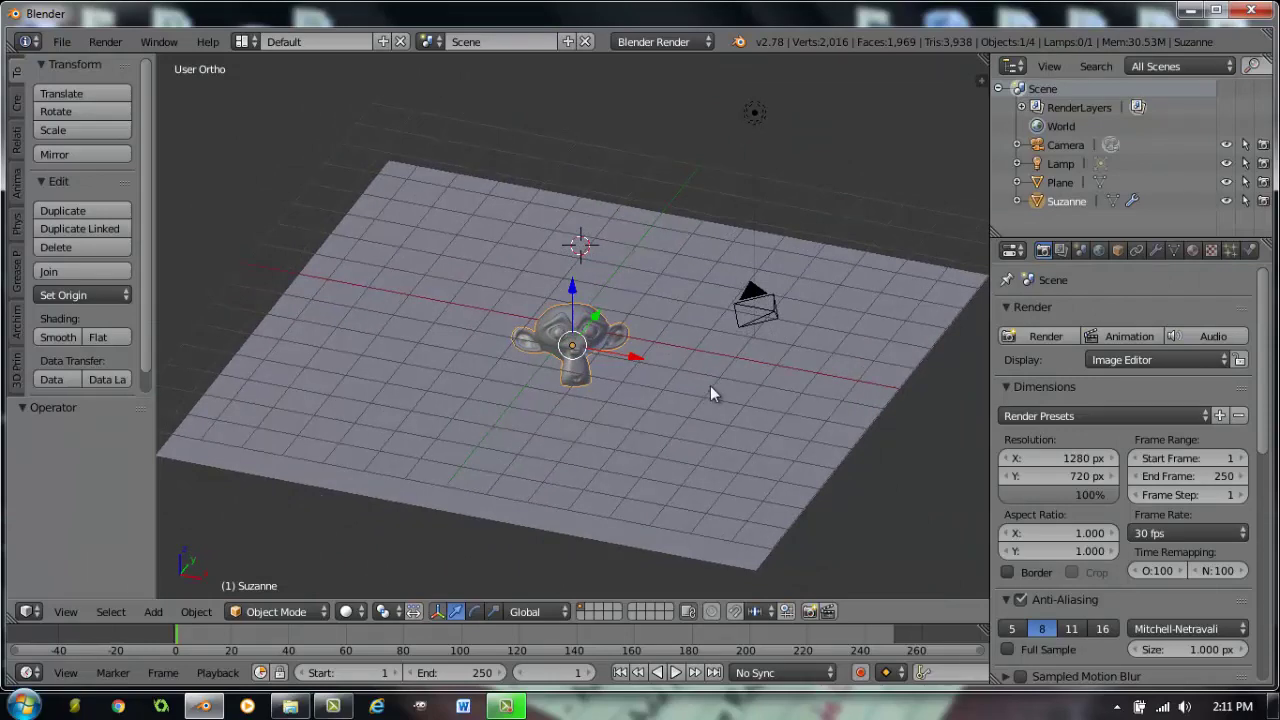
{"action": "middle_click_drag", "start_coordinate": [715, 385], "coordinate": [730, 300]}
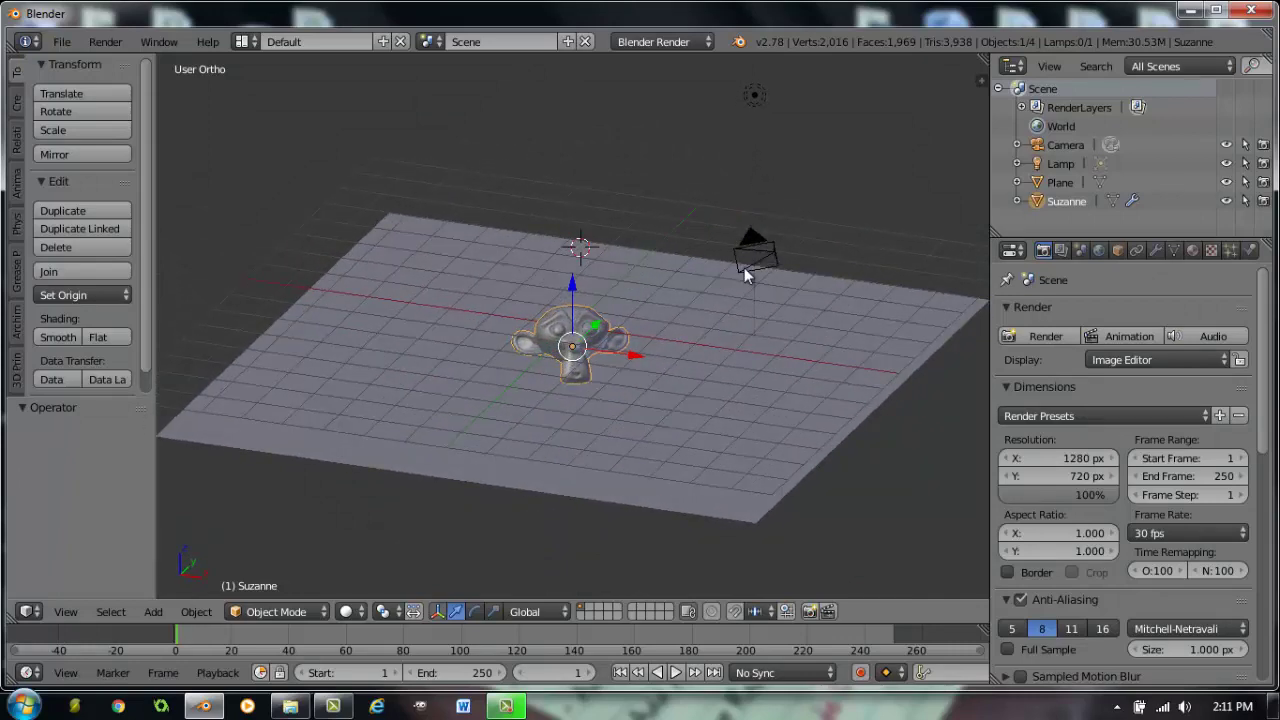
{"action": "key", "text": "F12"}
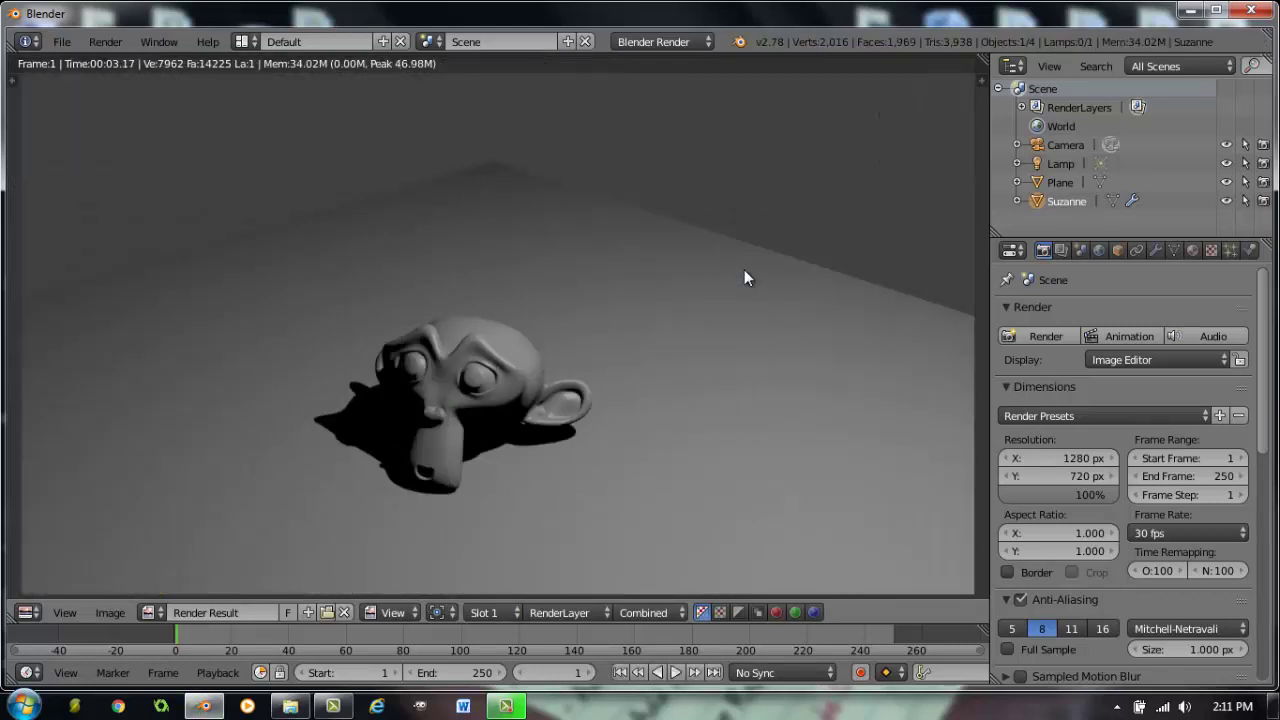
{"action": "key", "text": "Escape"}
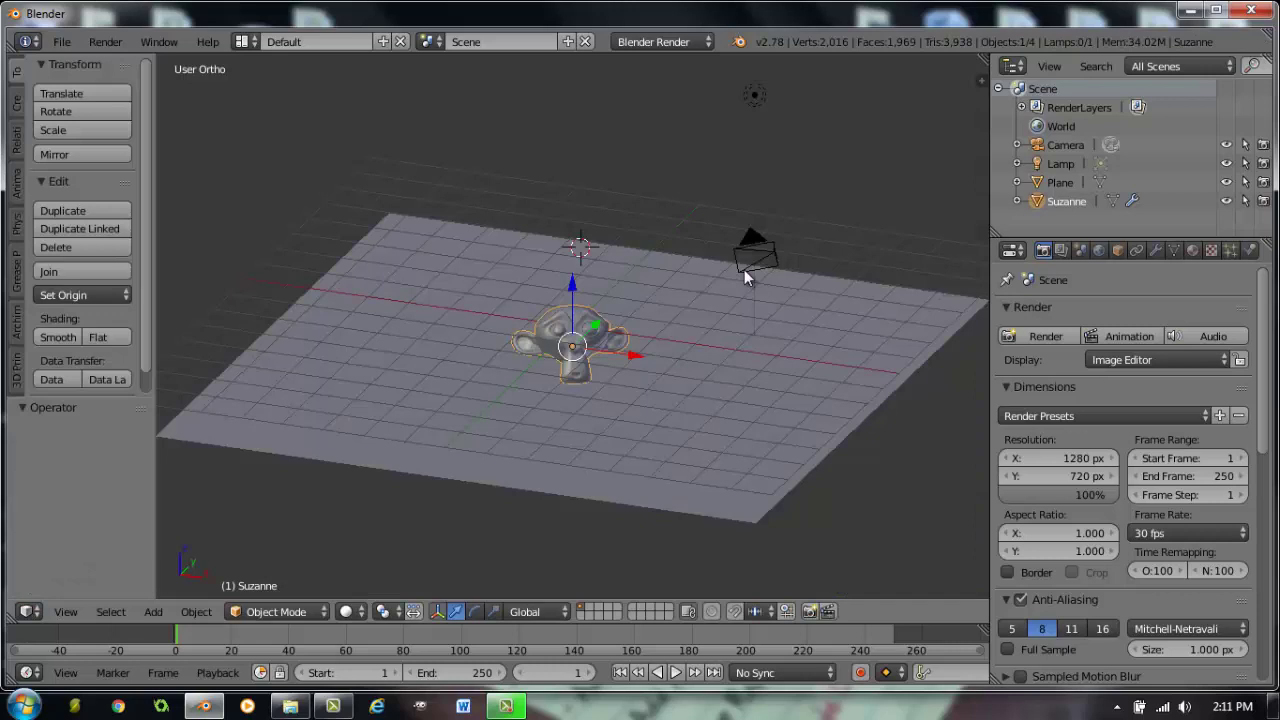
Step: Change the outliner area into a 3D View through the scene camera, and orbit the main viewport
{"action": "left_click", "coordinate": [1014, 66]}
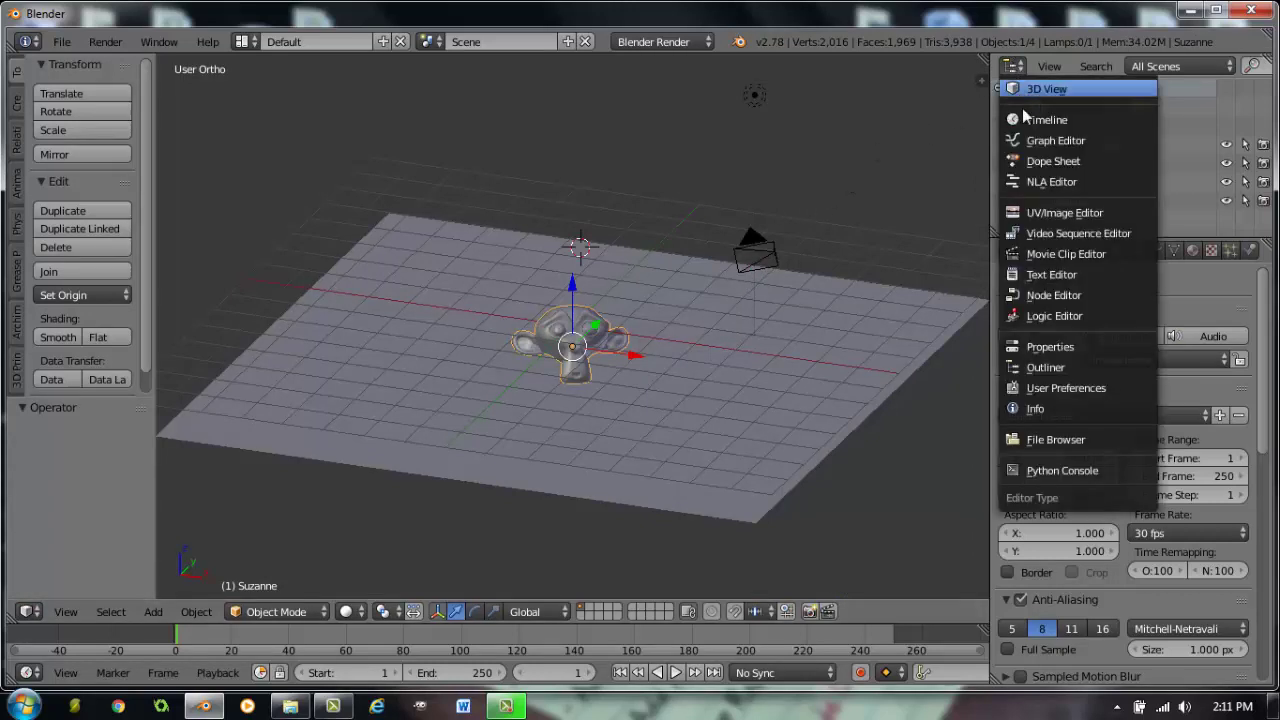
{"action": "left_click", "coordinate": [1041, 90]}
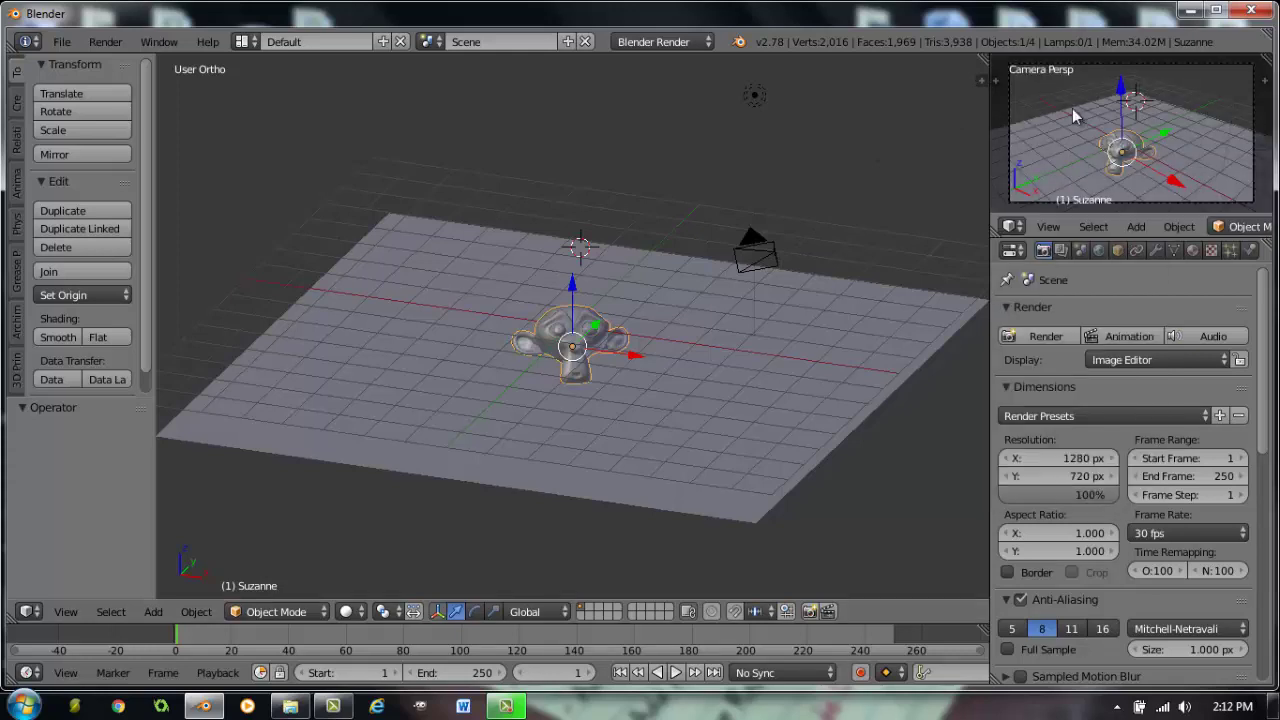
{"action": "middle_click_drag", "start_coordinate": [1143, 134], "coordinate": [1138, 135]}
{"action": "scroll", "coordinate": [1138, 135], "scroll_direction": "down", "scroll_amount": 2}
{"action": "key", "text": "KP_0"}
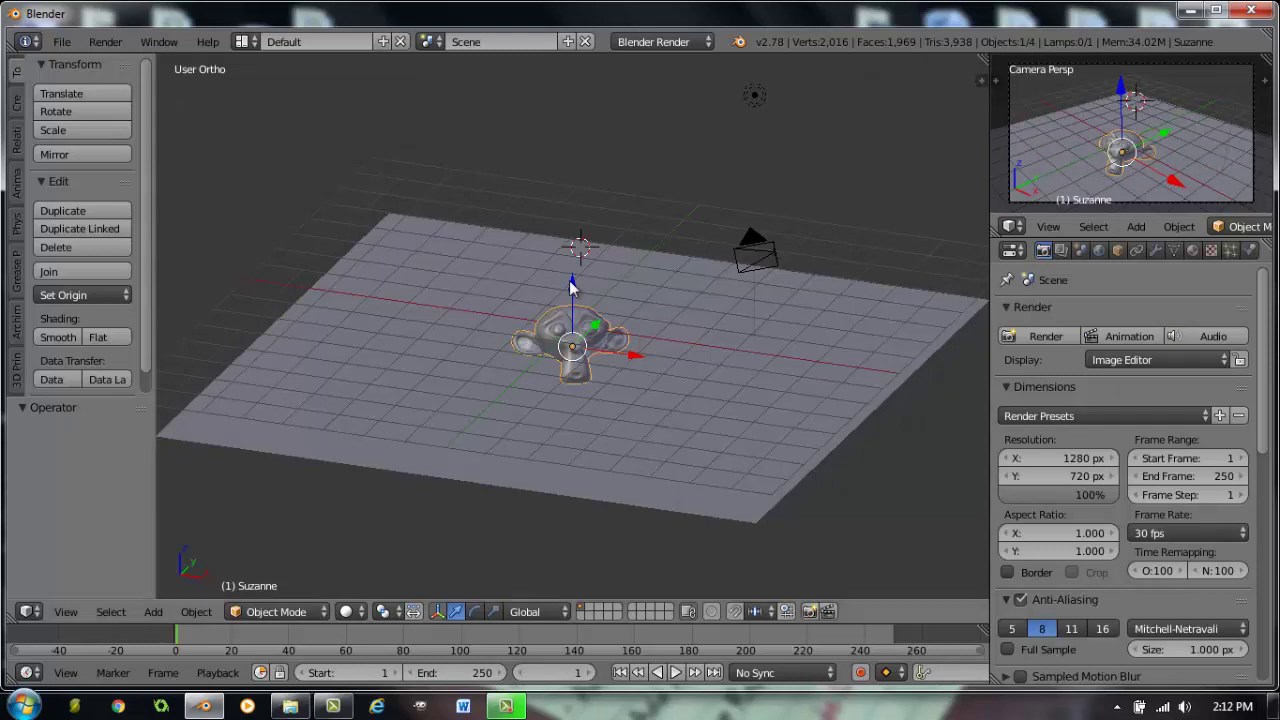
{"action": "middle_click_drag", "start_coordinate": [524, 275], "coordinate": [376, 275]}
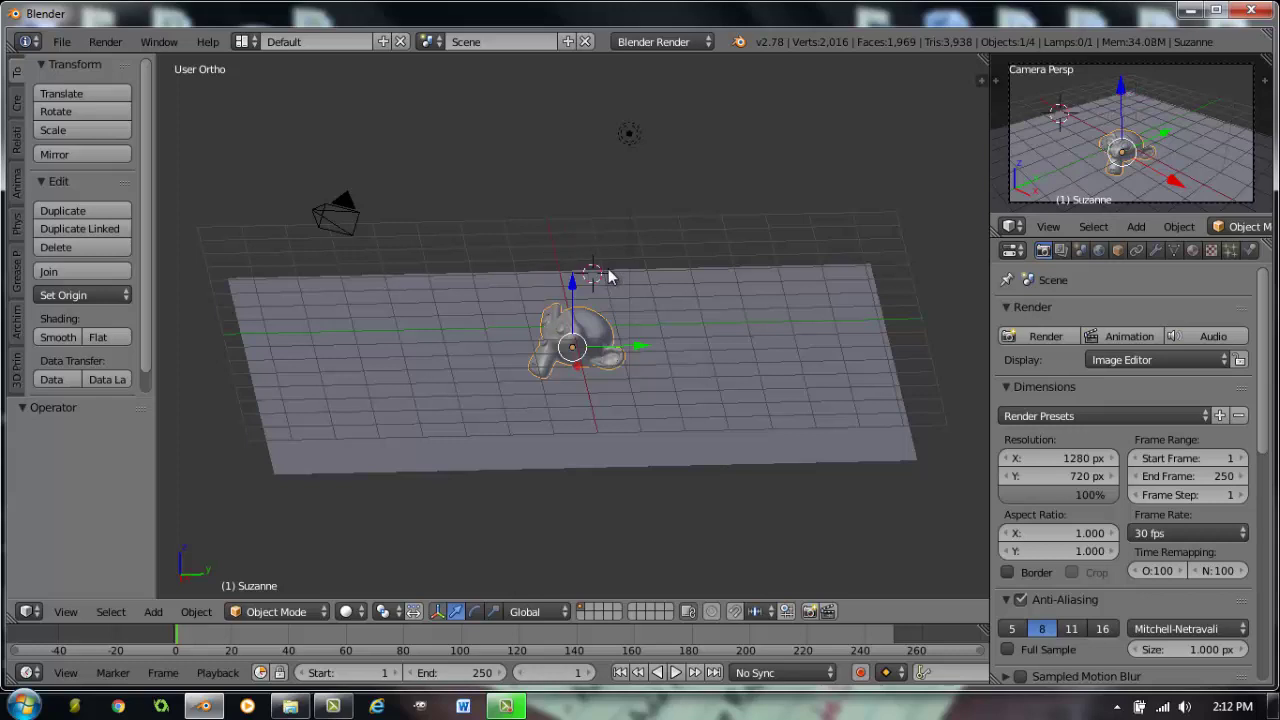
{"action": "mouse_move", "coordinate": [580, 277]}
{"action": "middle_mouse_down"}
{"action": "mouse_move", "coordinate": [583, 266]}
{"action": "mouse_move", "coordinate": [572, 278]}
{"action": "middle_mouse_up"}
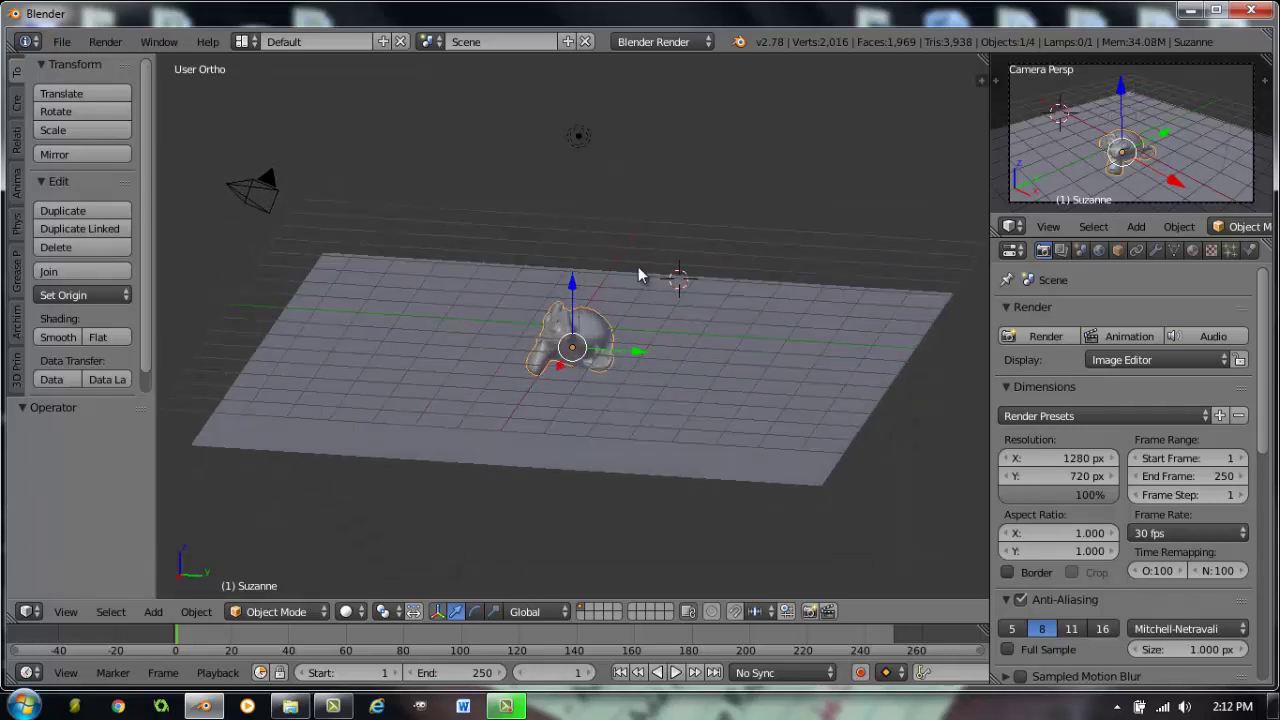
Step: Add a Plain Axes empty at the 3D cursor and scale it to 2.552
{"action": "key", "text": "space"}
{"action": "mouse_move", "coordinate": [640, 270]}
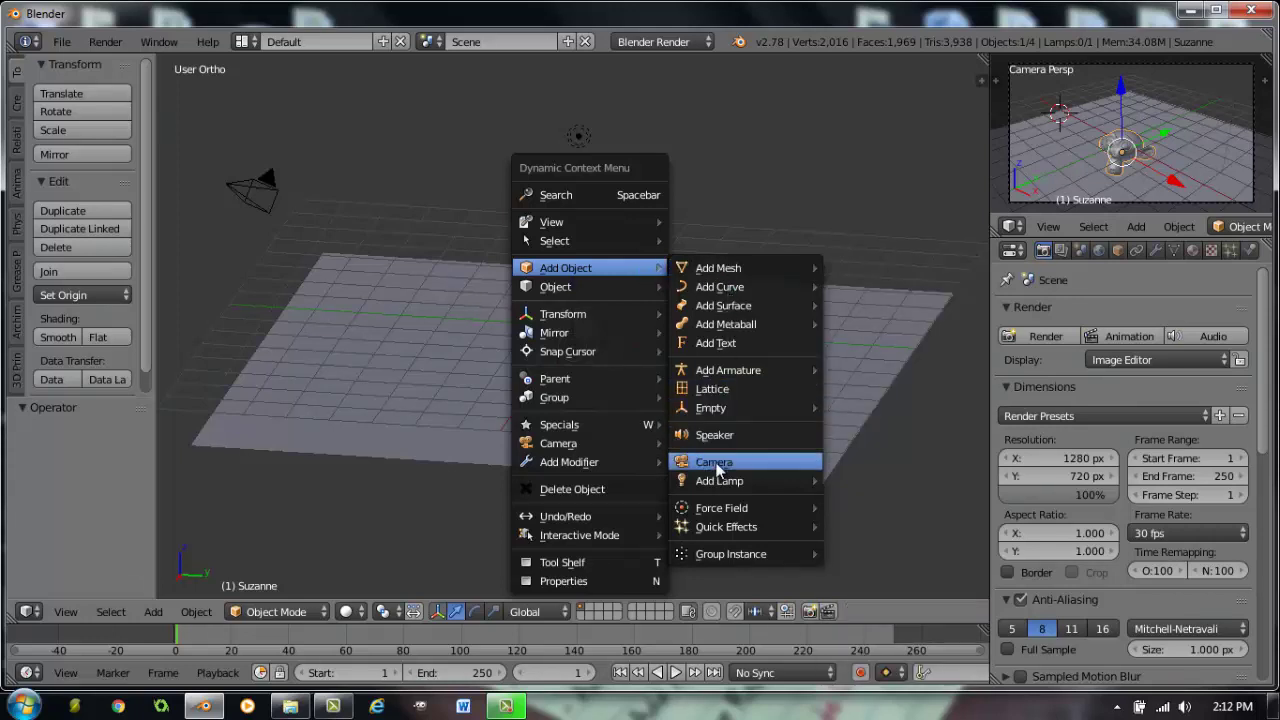
{"action": "mouse_move", "coordinate": [718, 481]}
{"action": "mouse_move", "coordinate": [730, 408]}
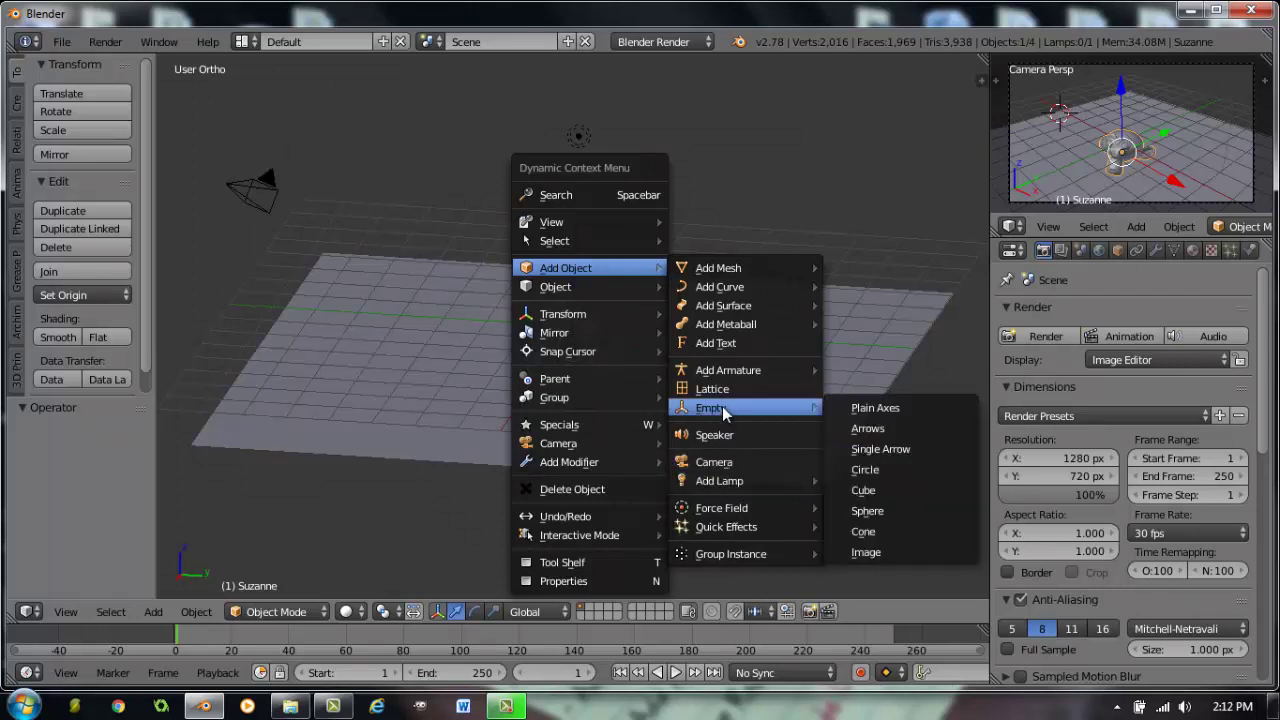
{"action": "left_click", "coordinate": [880, 414]}
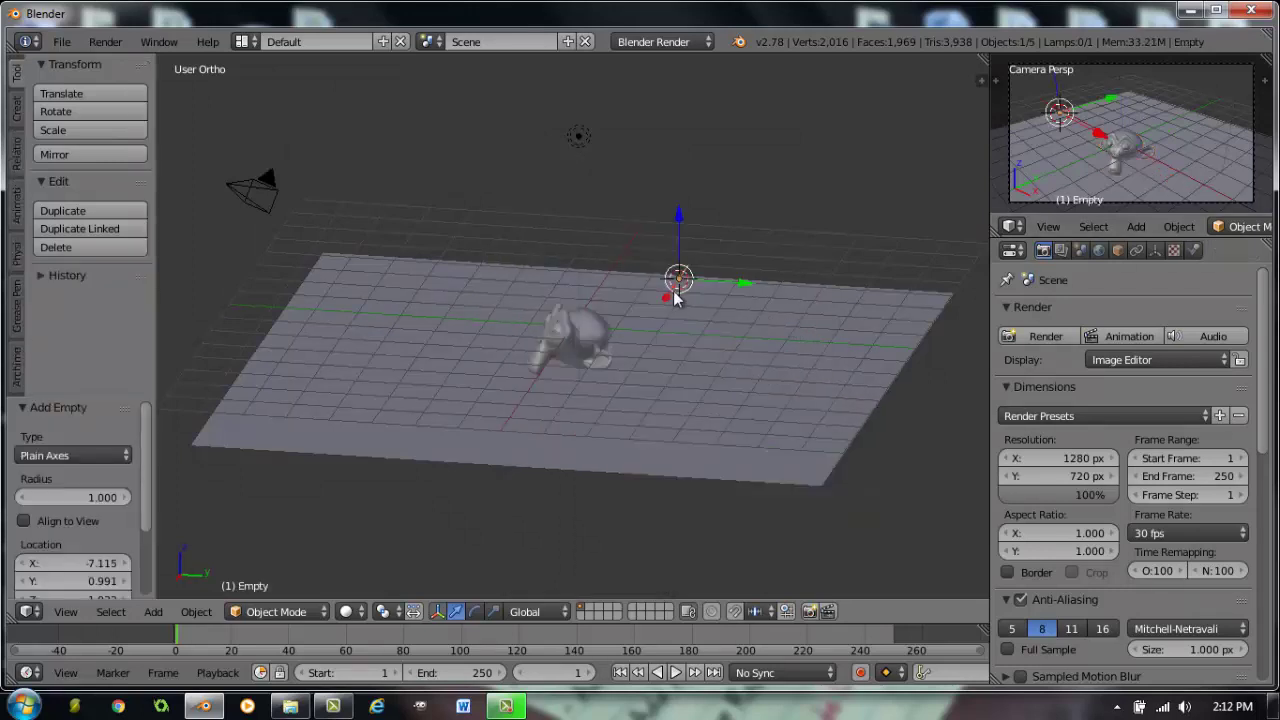
{"action": "key", "text": "s"}
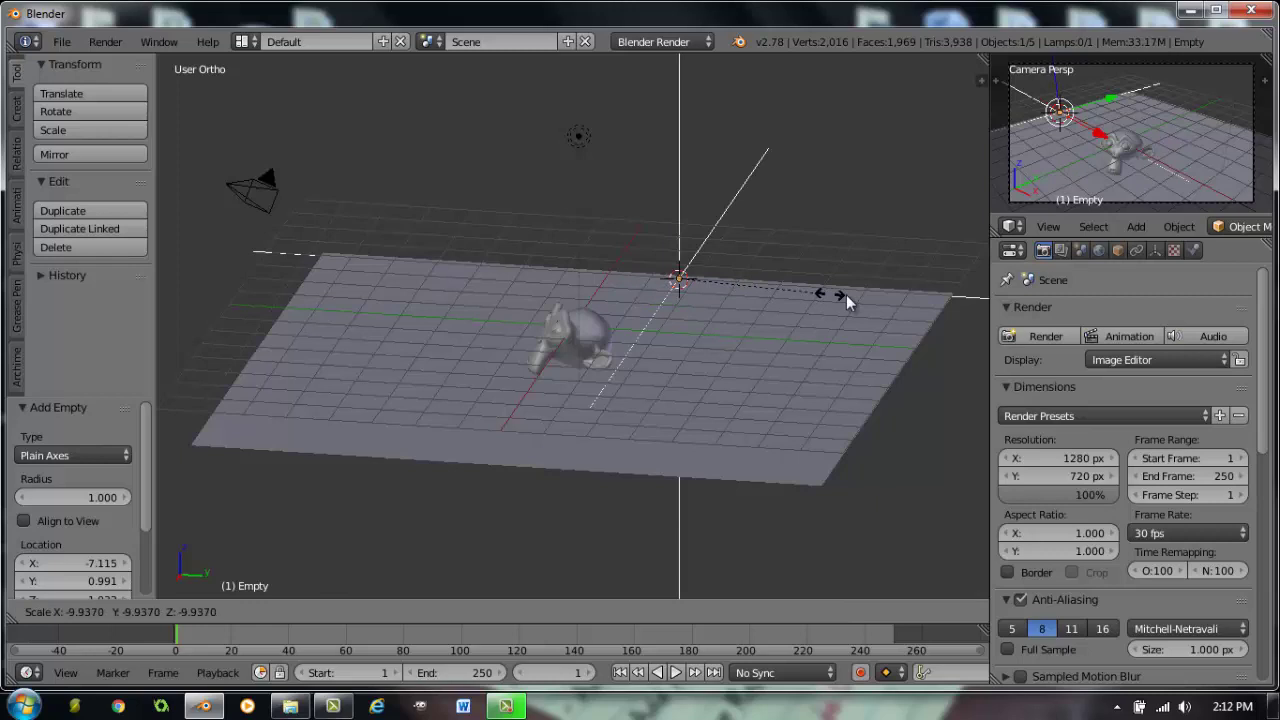
{"action": "left_click", "coordinate": [708, 303]}
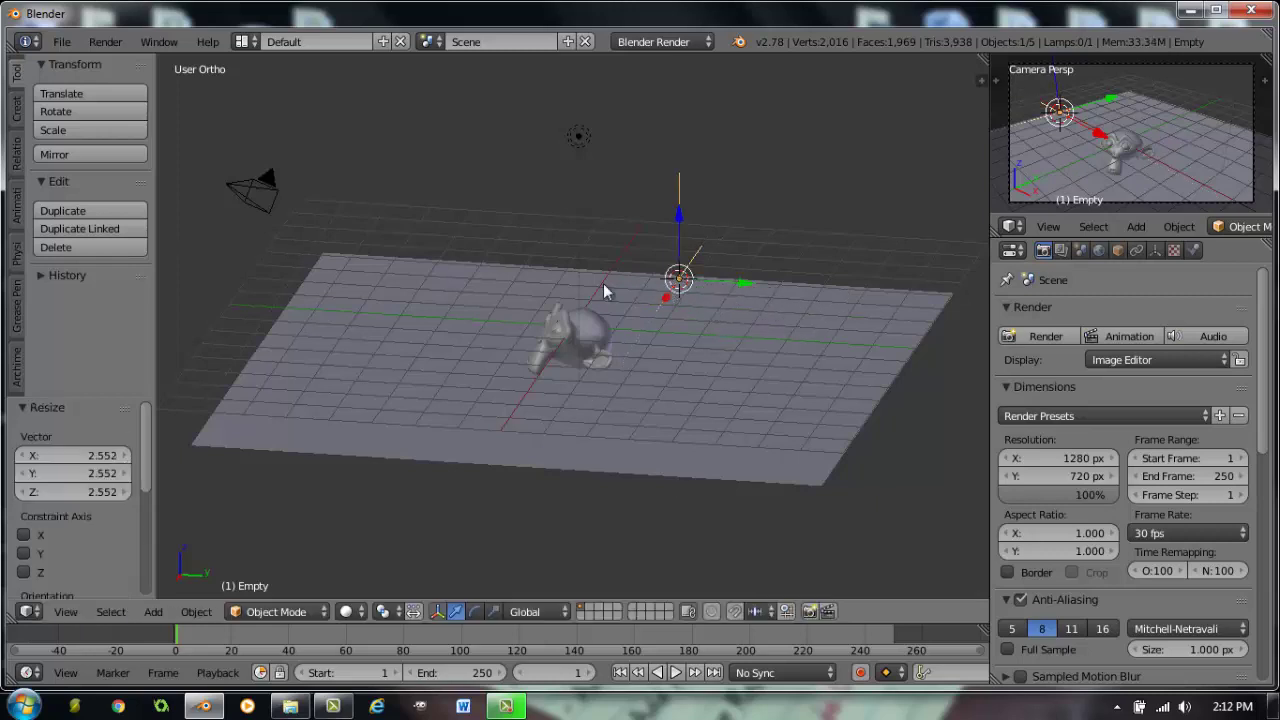
Step: Give the camera a Track To constraint targeting the empty, then select the empty alone
{"action": "right_click", "coordinate": [277, 198]}
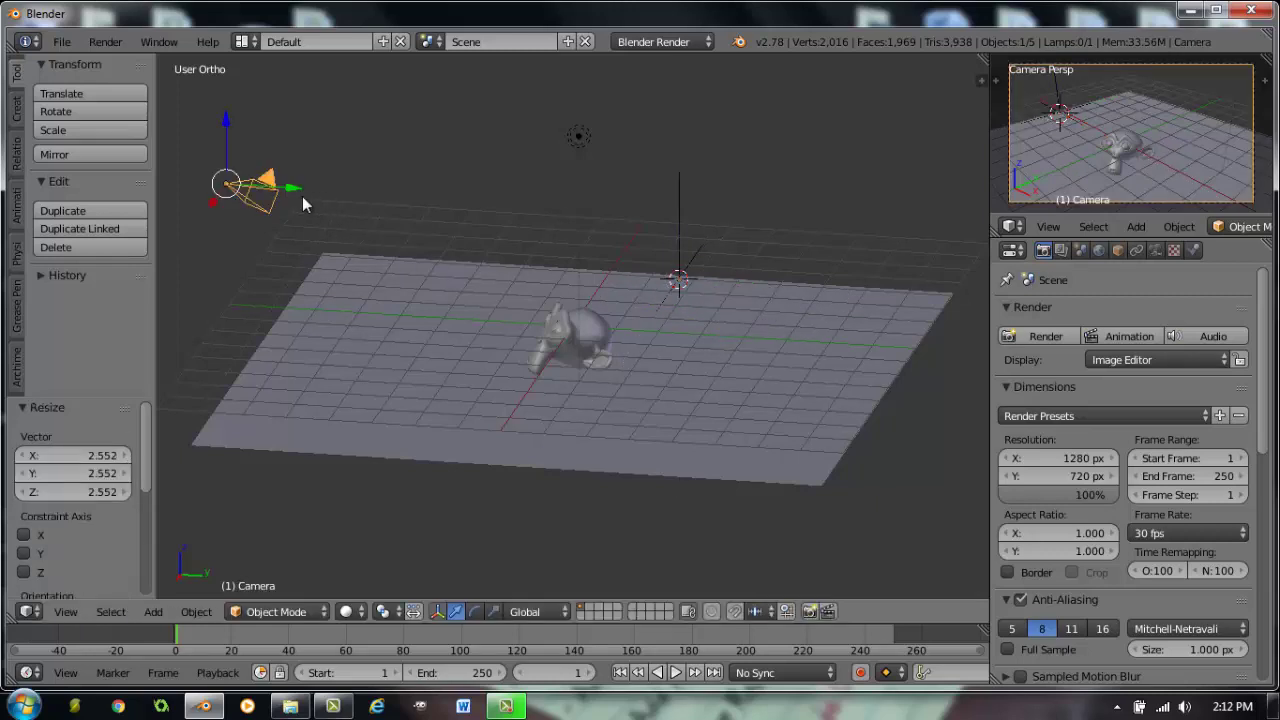
{"action": "right_click", "coordinate": [677, 200], "text": "shift"}
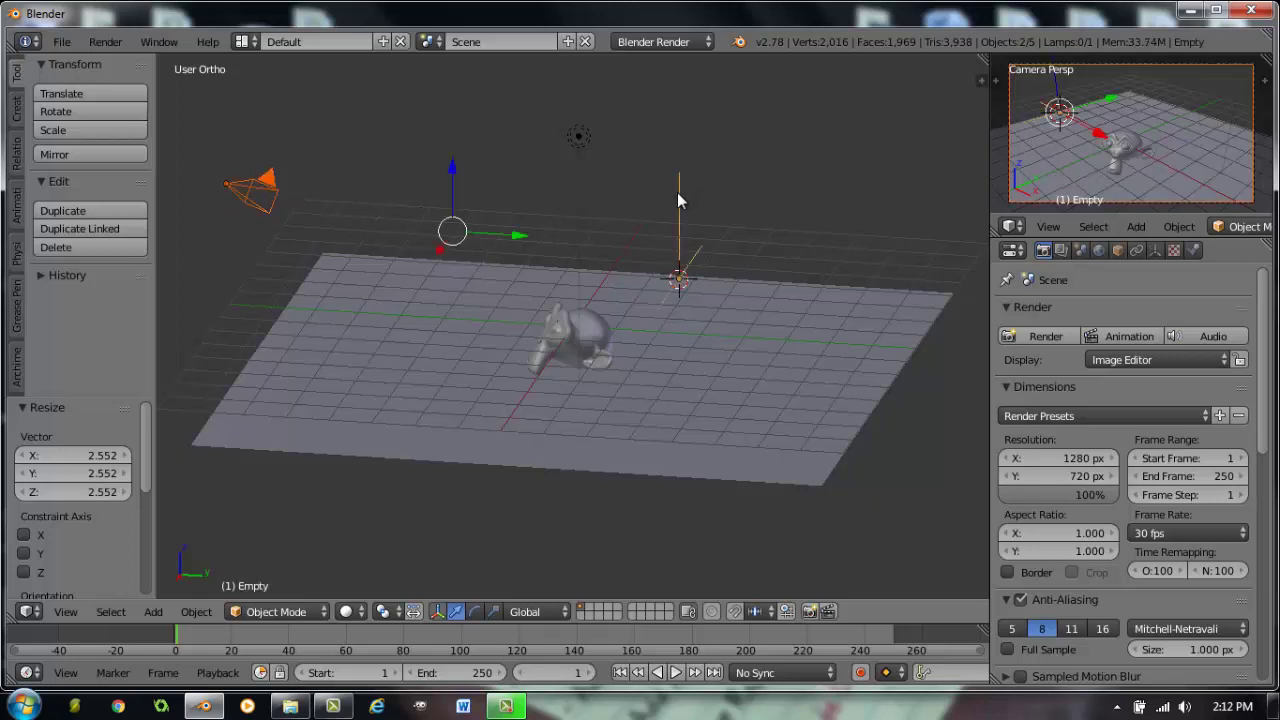
{"action": "key", "text": "ctrl+t"}
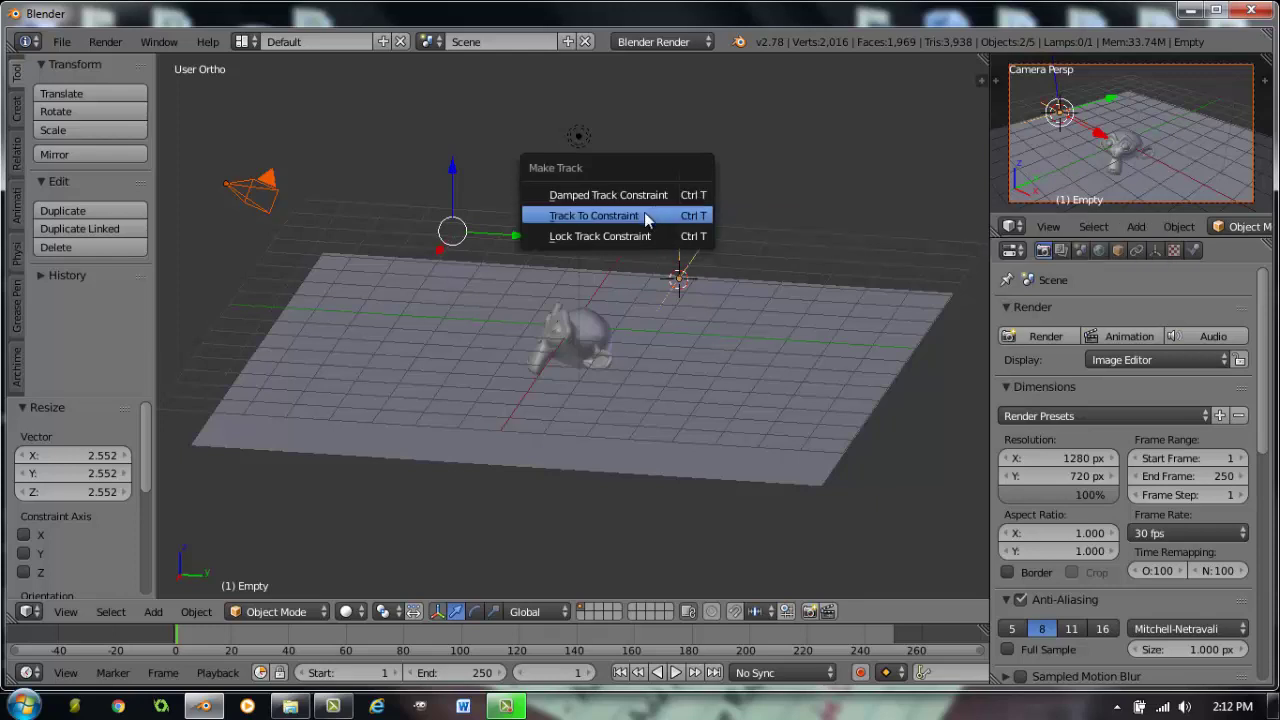
{"action": "left_click", "coordinate": [646, 217]}
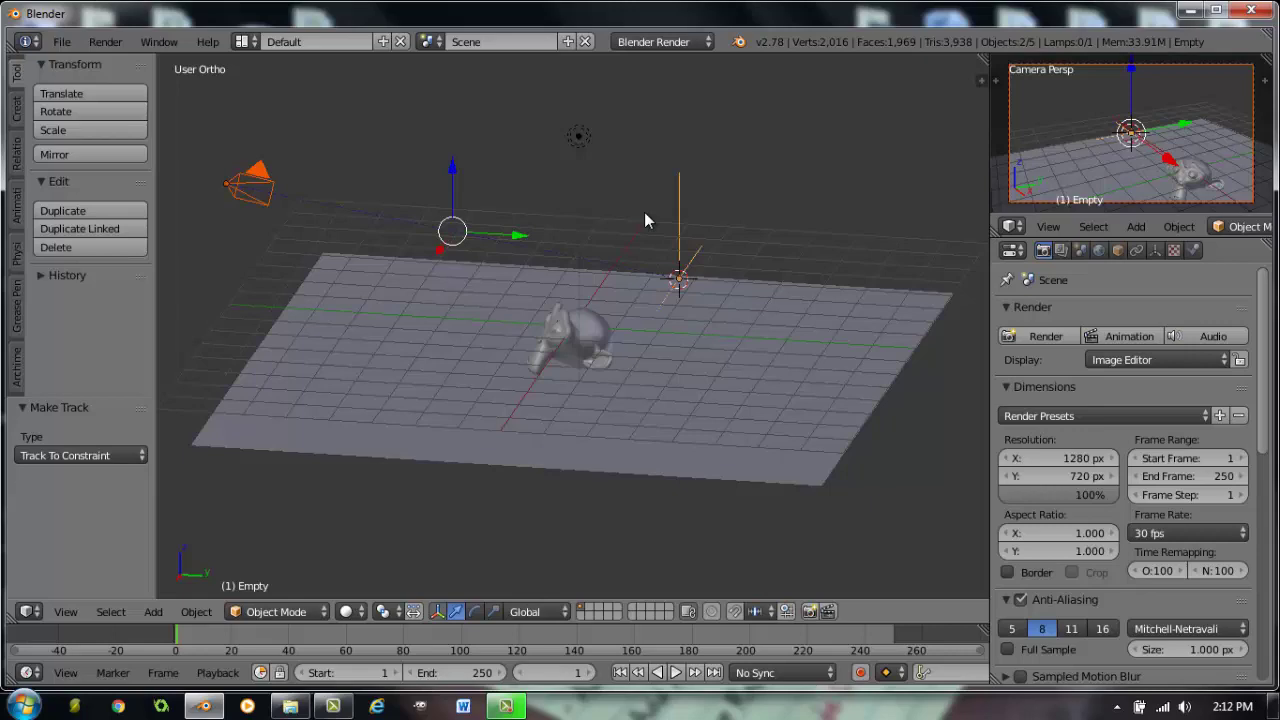
{"action": "right_click", "coordinate": [679, 220]}
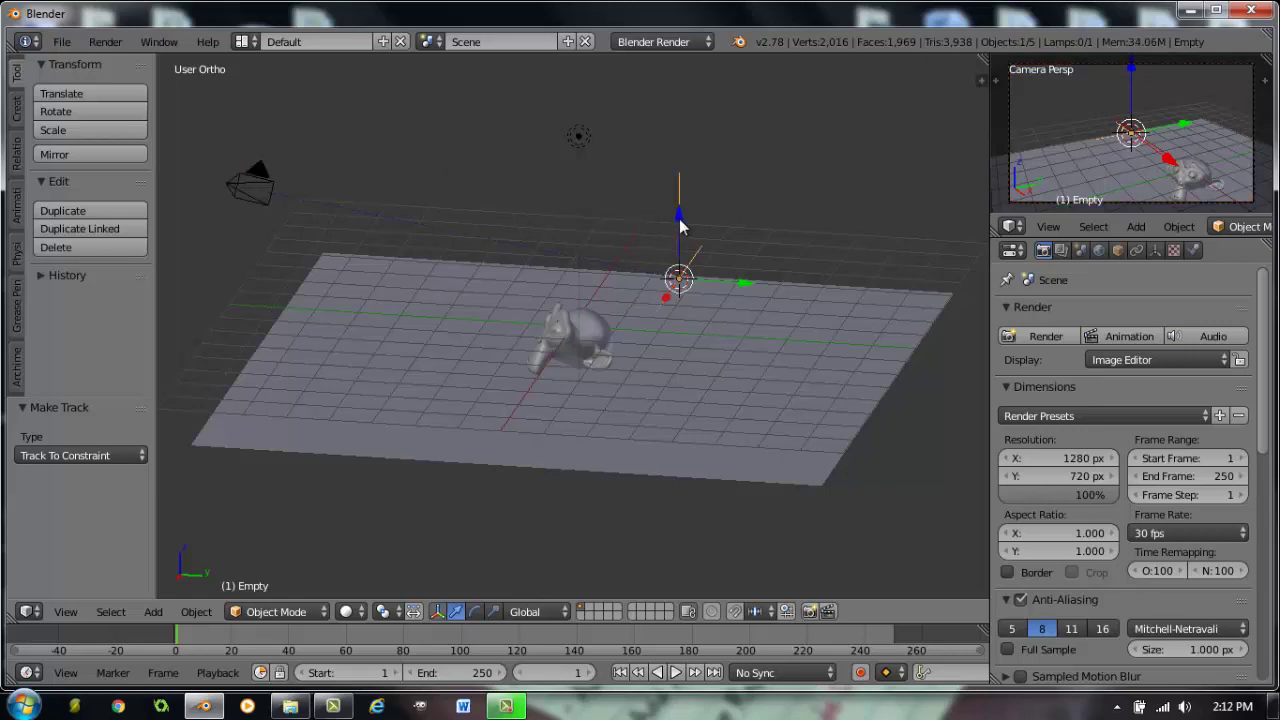
Step: Move the empty to Suzanne's centre from top view, then raise it along Z in front view
{"action": "key", "text": "KP_7"}
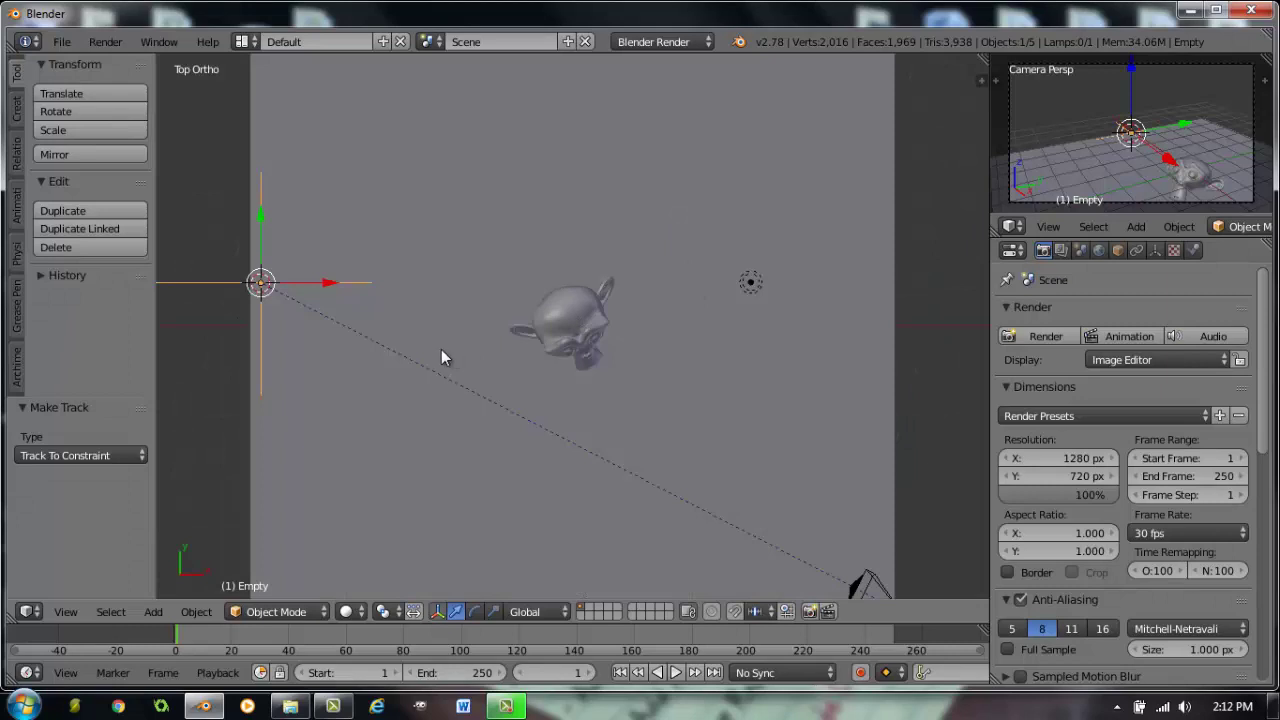
{"action": "key", "text": "g"}
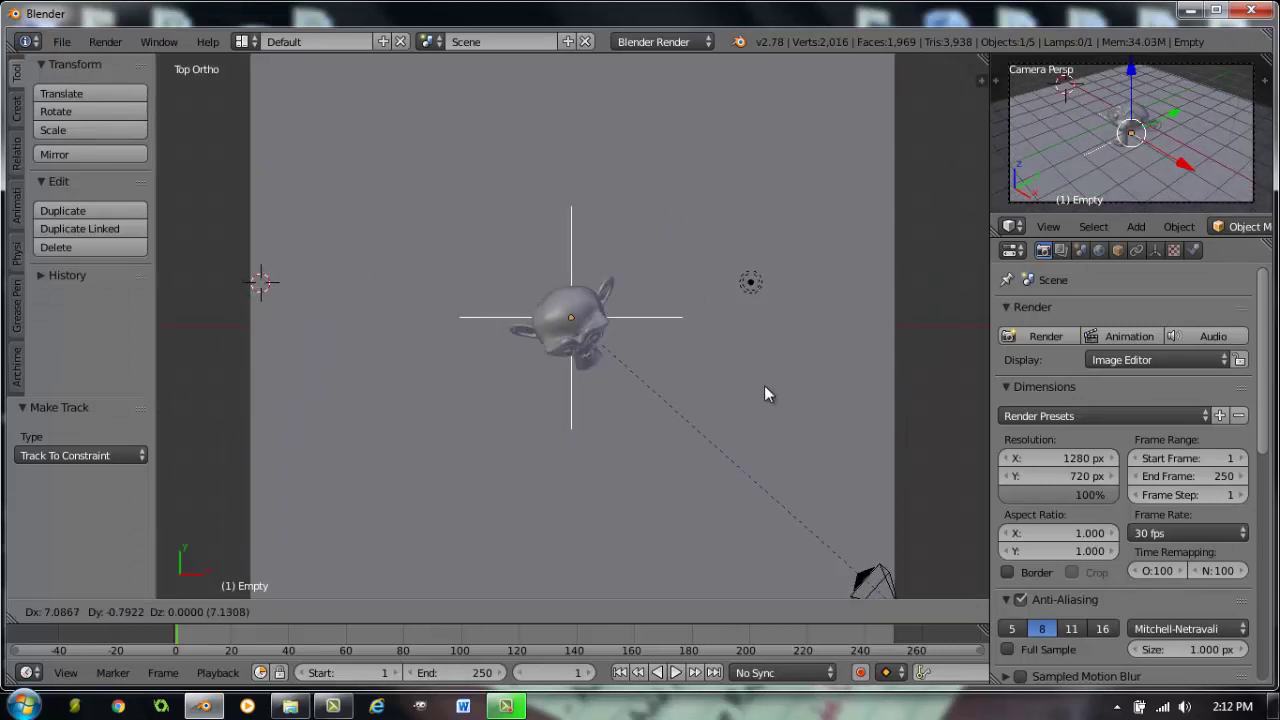
{"action": "left_click", "coordinate": [761, 391]}
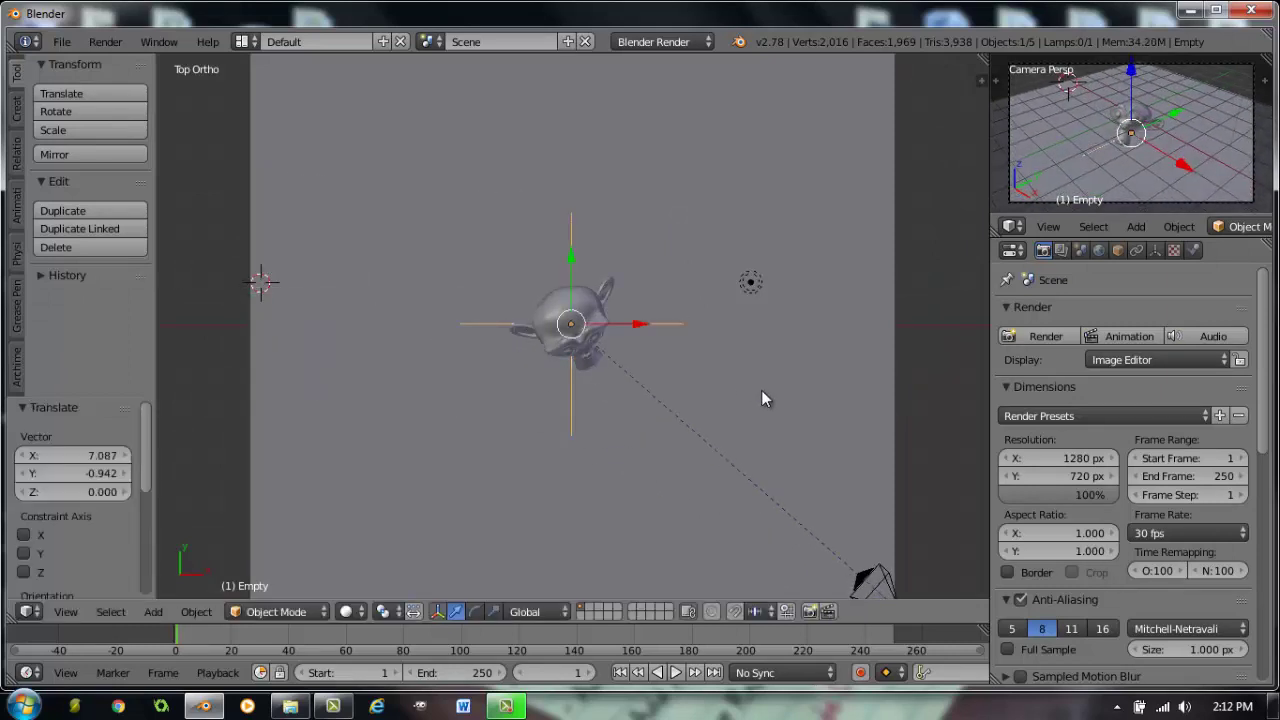
{"action": "key", "text": "KP_1"}
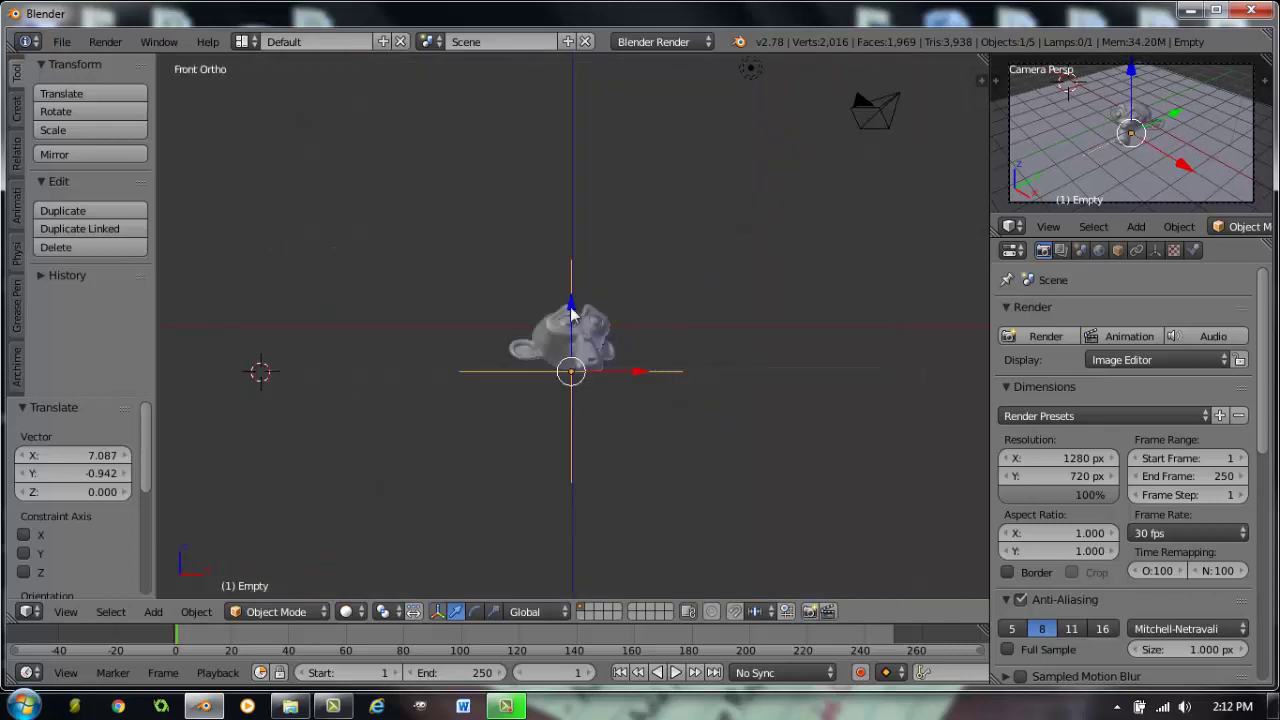
{"action": "left_click_drag", "start_coordinate": [572, 313], "coordinate": [573, 268]}
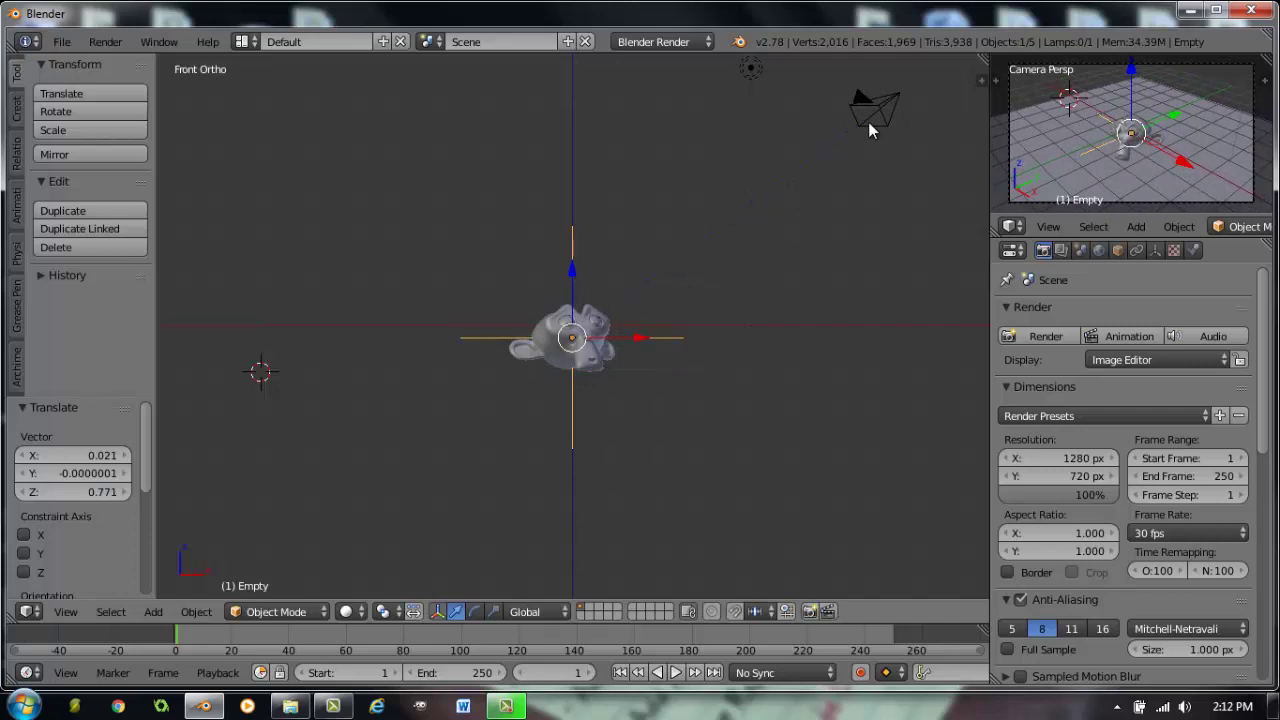
Step: Move the camera up and left, closer to Suzanne, to X -5.781, Z -3.790
{"action": "right_click", "coordinate": [868, 122]}
{"action": "key", "text": "g"}
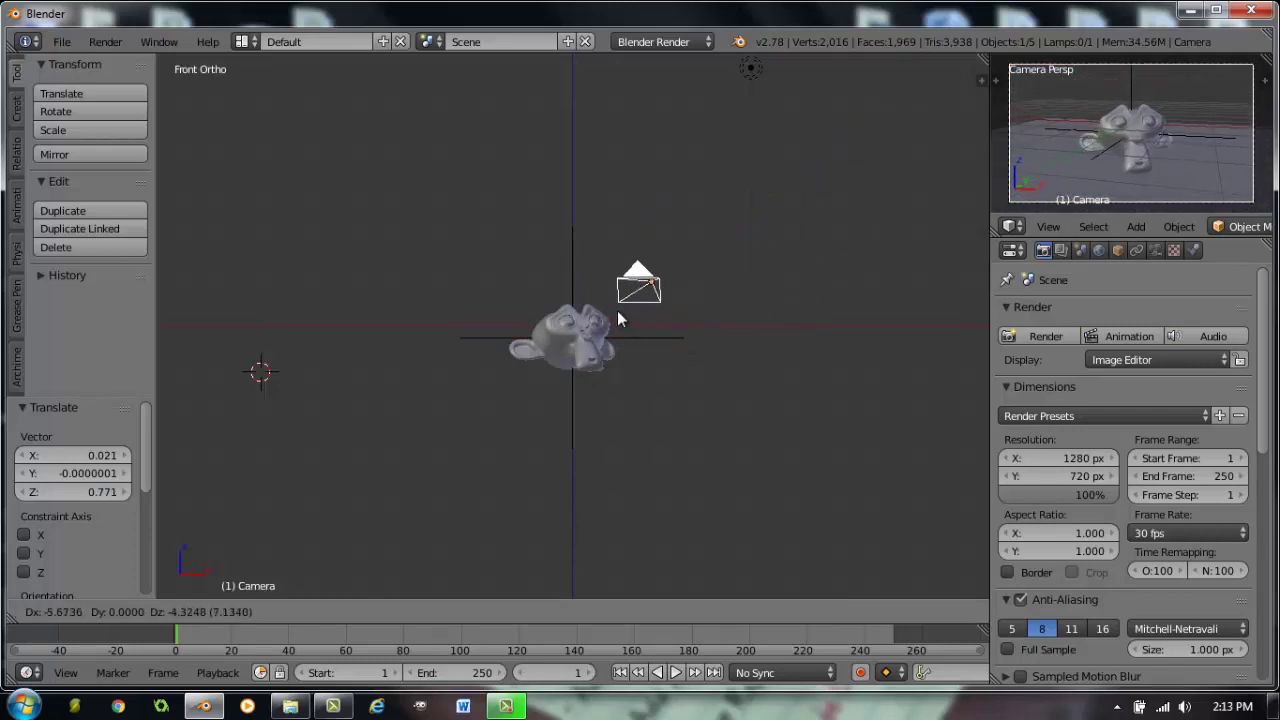
{"action": "left_click", "coordinate": [614, 291]}
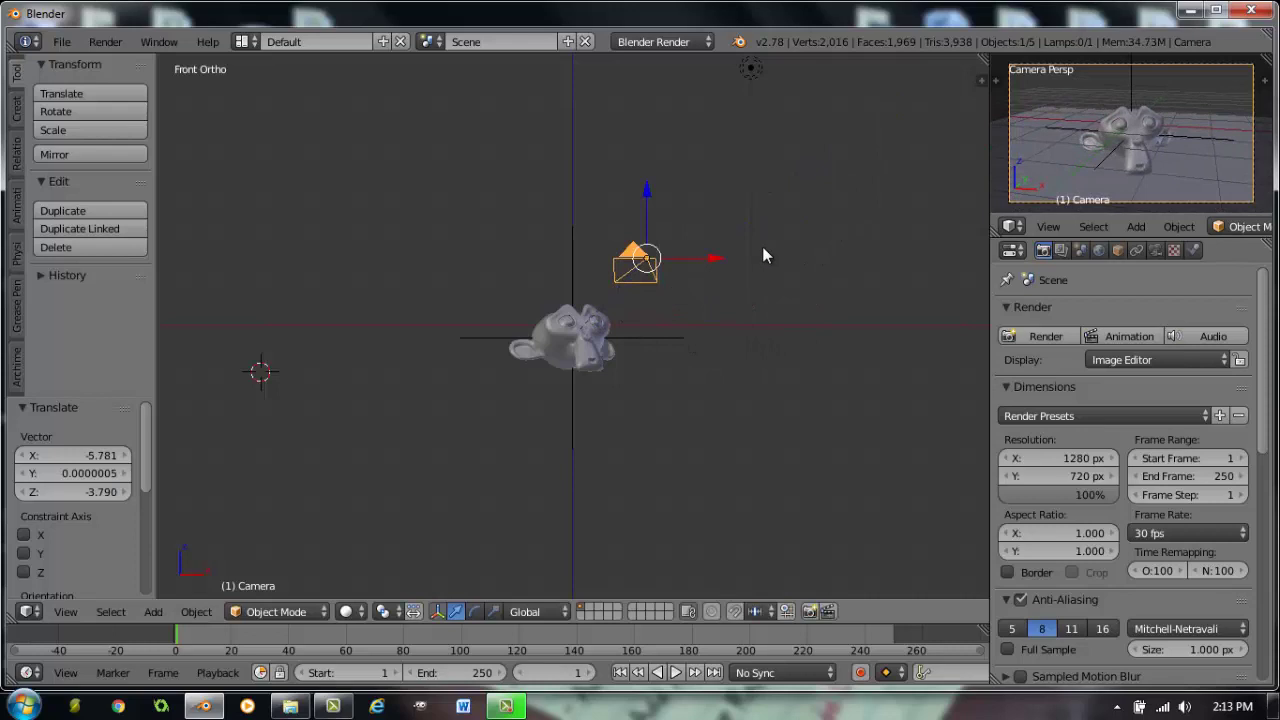
{"action": "key", "text": "F12"}
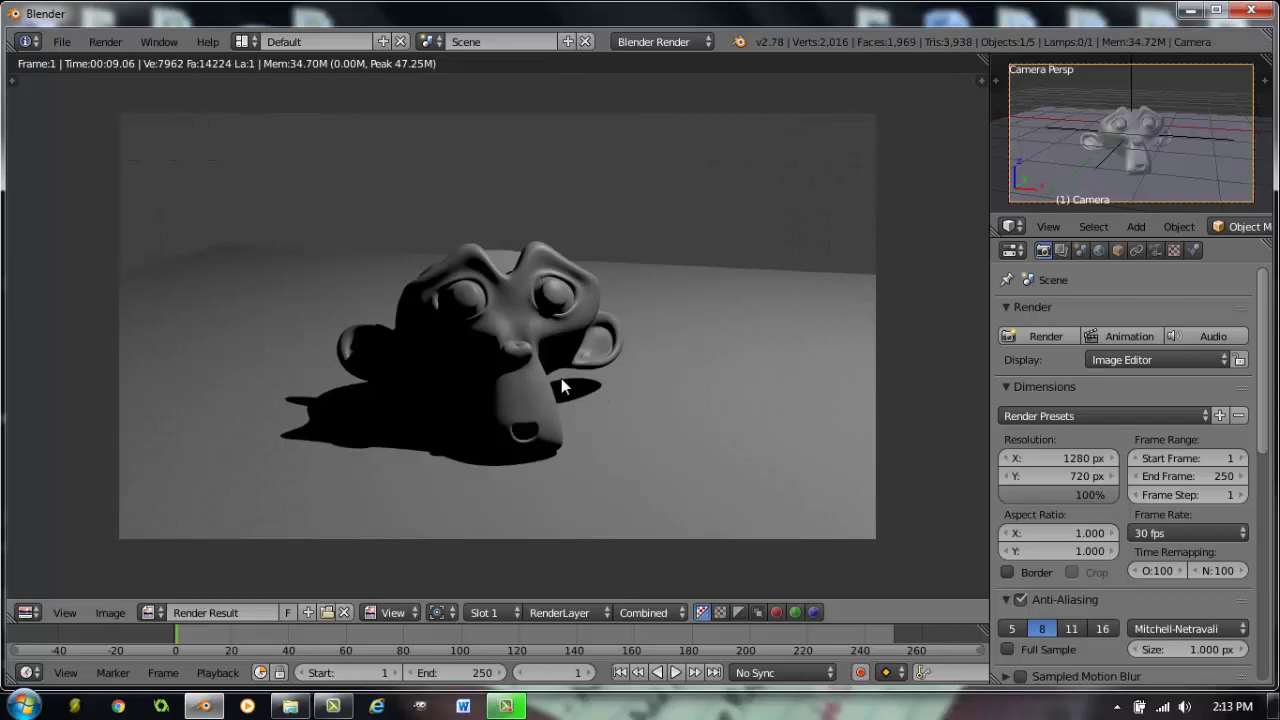
{"action": "key", "text": "Escape"}
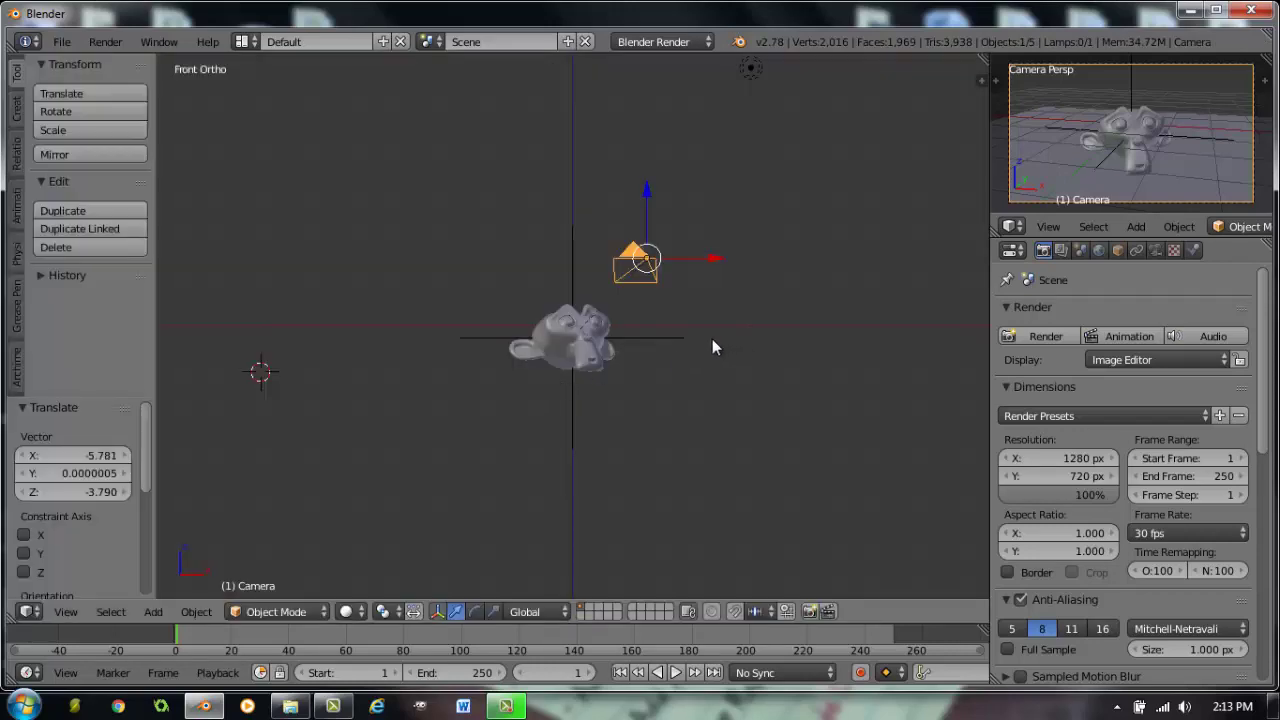
Step: Orbit from Front Ortho to an angled User Ortho view of the plane, monkey and camera
{"action": "middle_click_drag", "start_coordinate": [688, 310], "coordinate": [553, 368]}
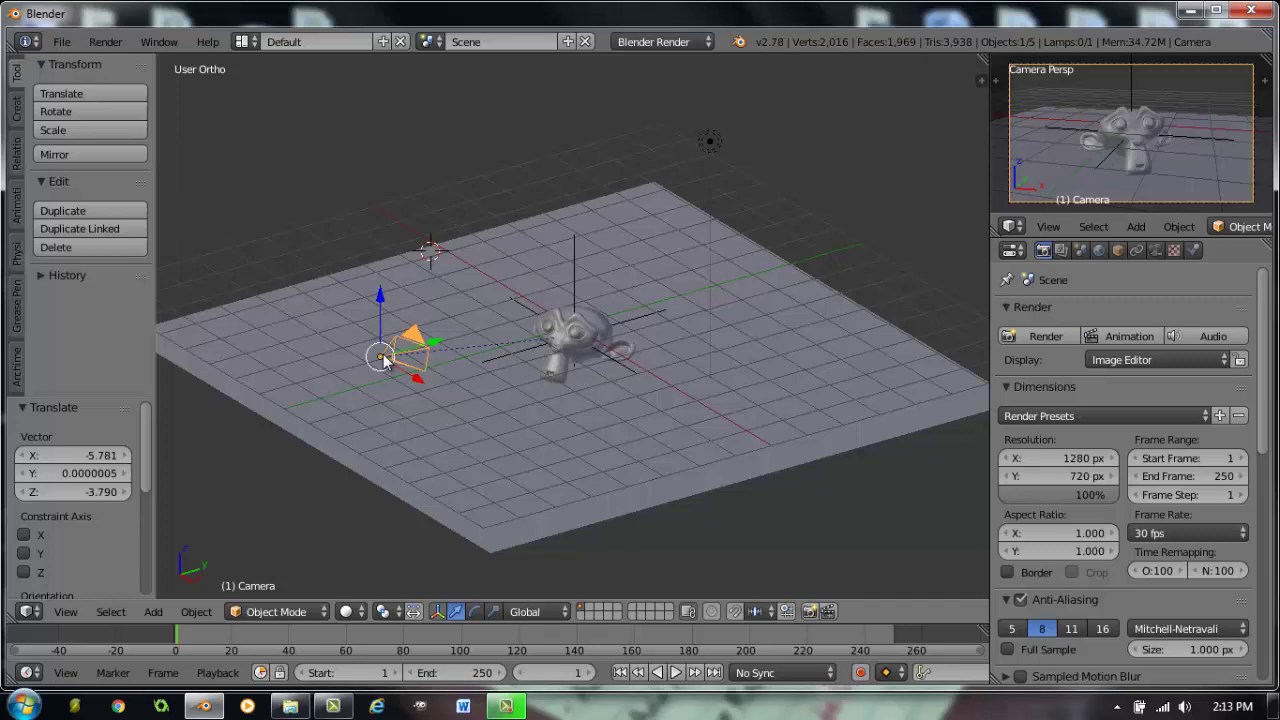
Step: In the Camera data tab, lower the lens focal length from 35.00 to 34.62
{"action": "left_click", "coordinate": [1157, 251]}
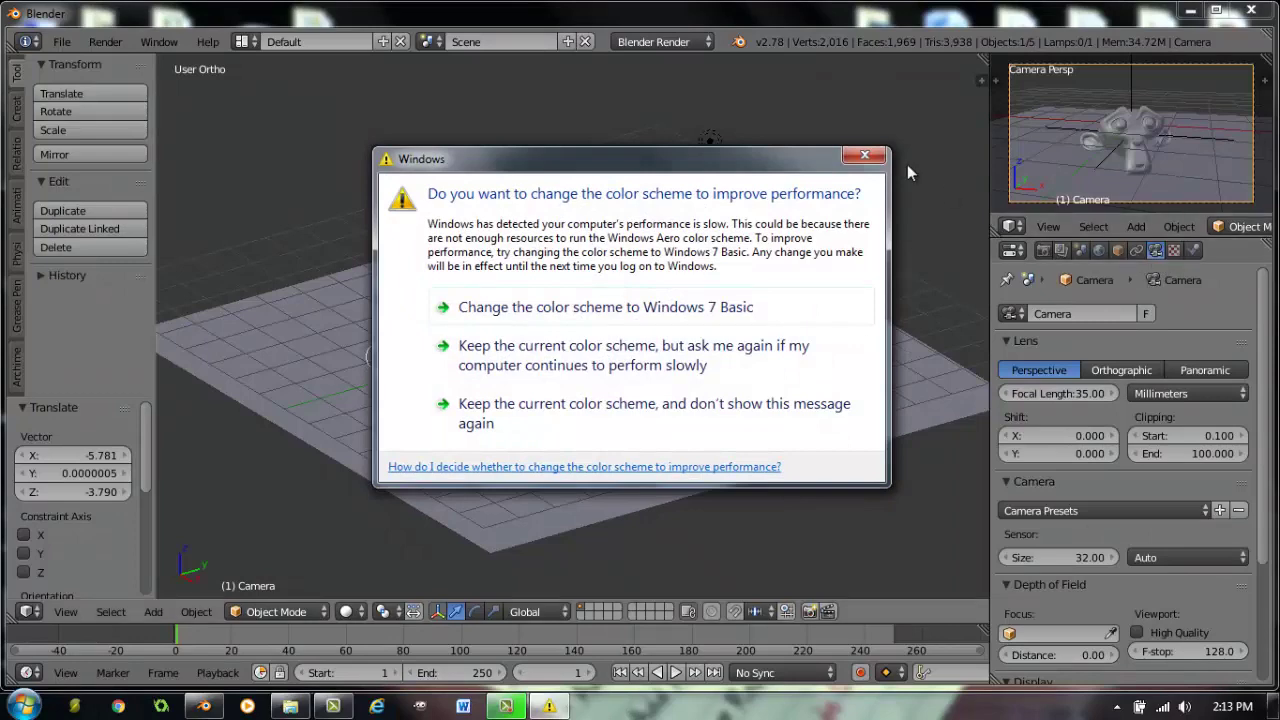
{"action": "left_click", "coordinate": [865, 155]}
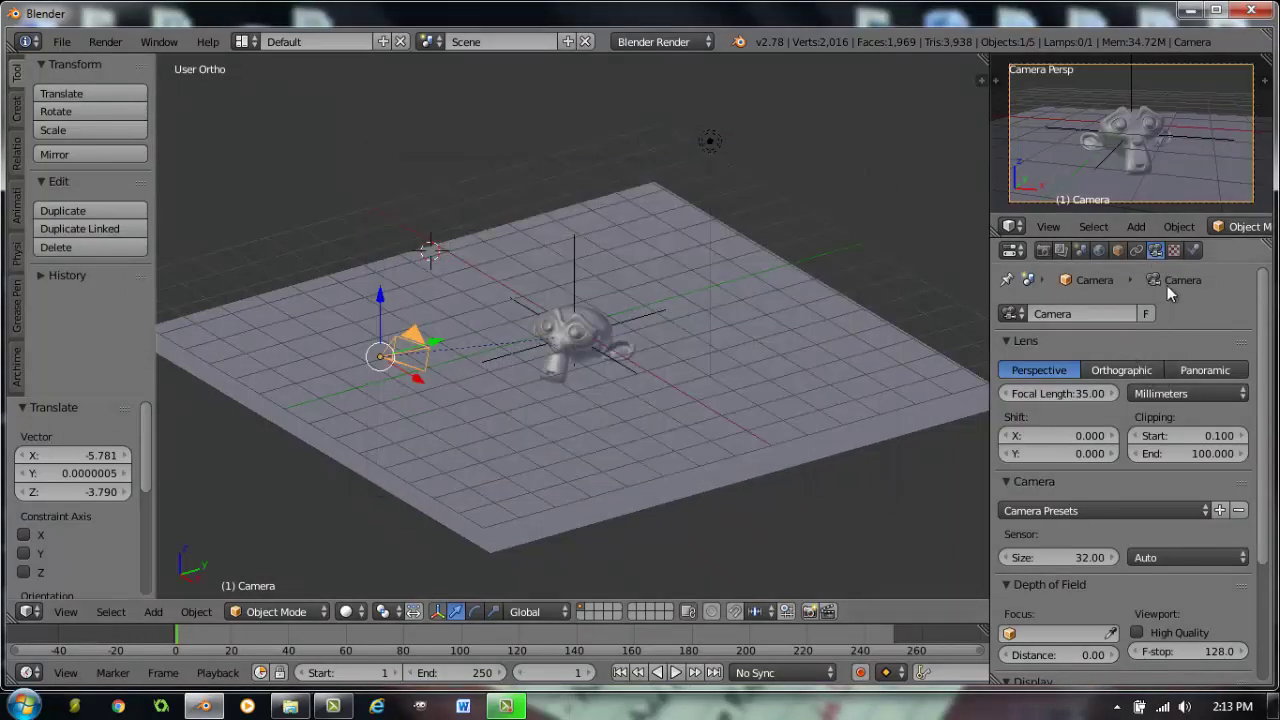
{"action": "scroll", "coordinate": [1160, 300], "scroll_direction": "down", "scroll_amount": 1}
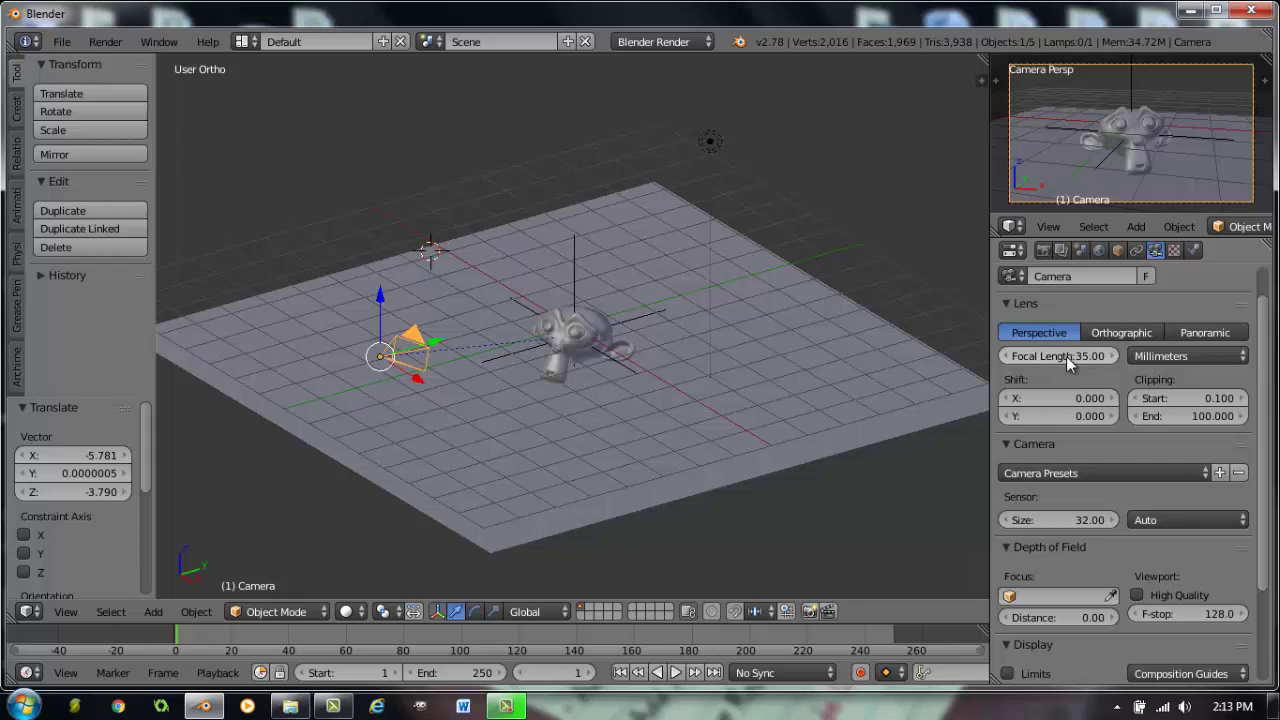
{"action": "left_click_drag", "start_coordinate": [1068, 363], "coordinate": [1027, 367]}
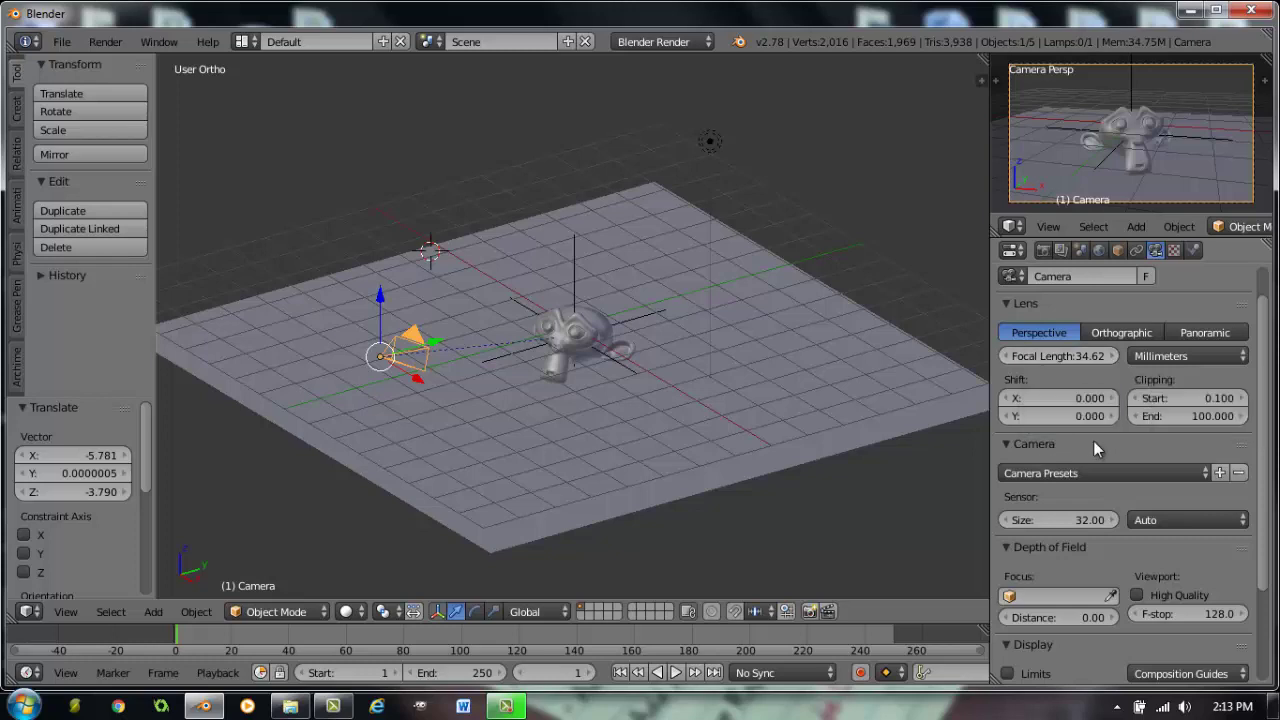
Step: Set the camera's Clipping End to 0.5
{"action": "scroll", "coordinate": [1094, 440], "scroll_direction": "down", "scroll_amount": 1}
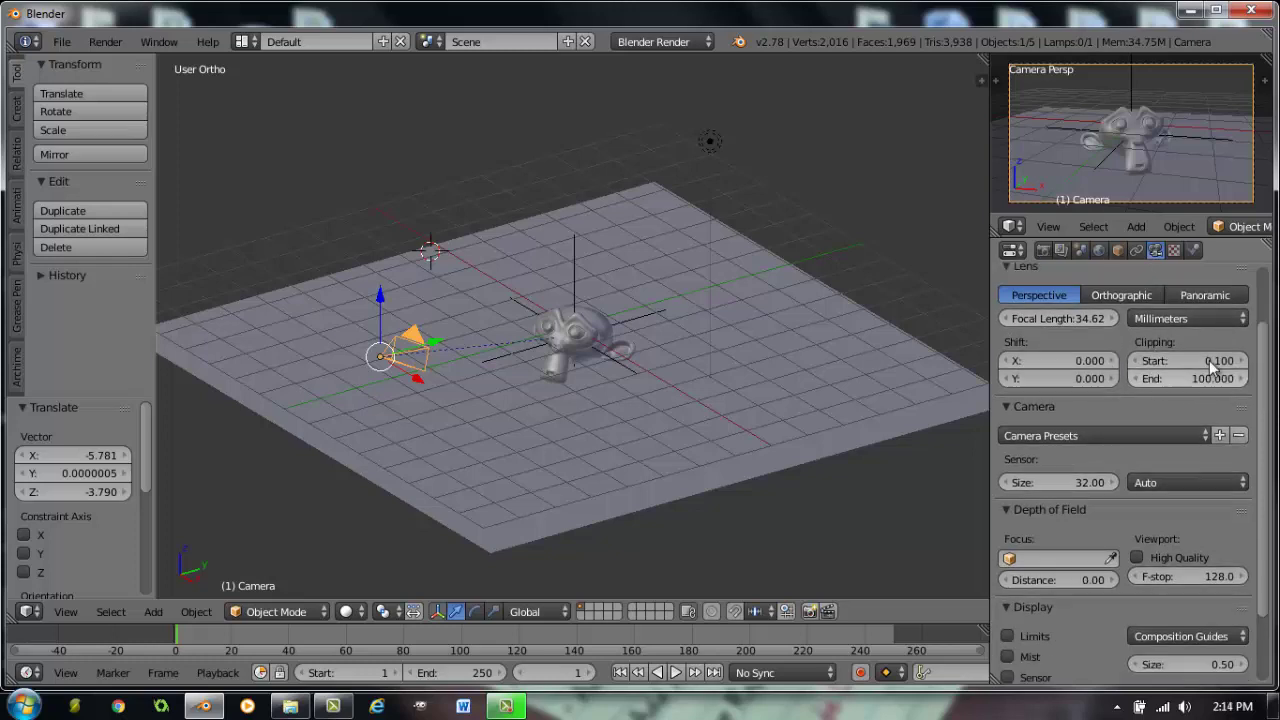
{"action": "left_click_drag", "start_coordinate": [1230, 388], "coordinate": [1140, 388]}
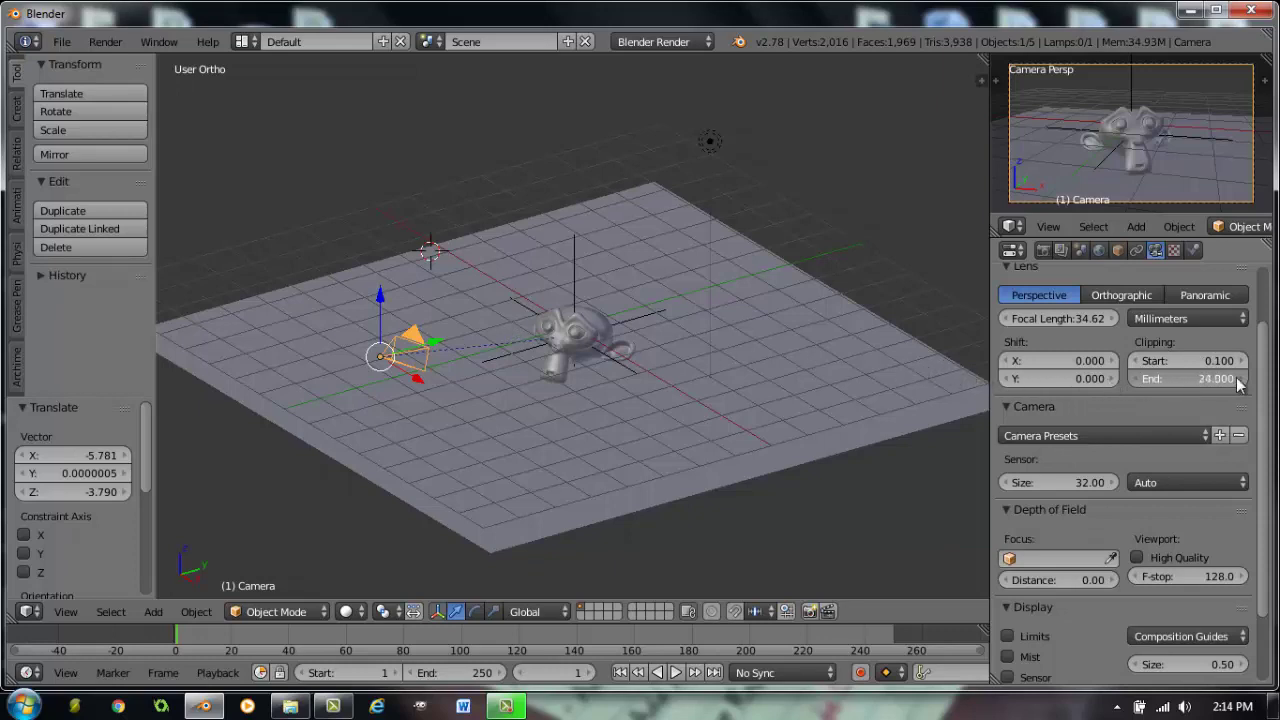
{"action": "left_click", "coordinate": [1204, 376]}
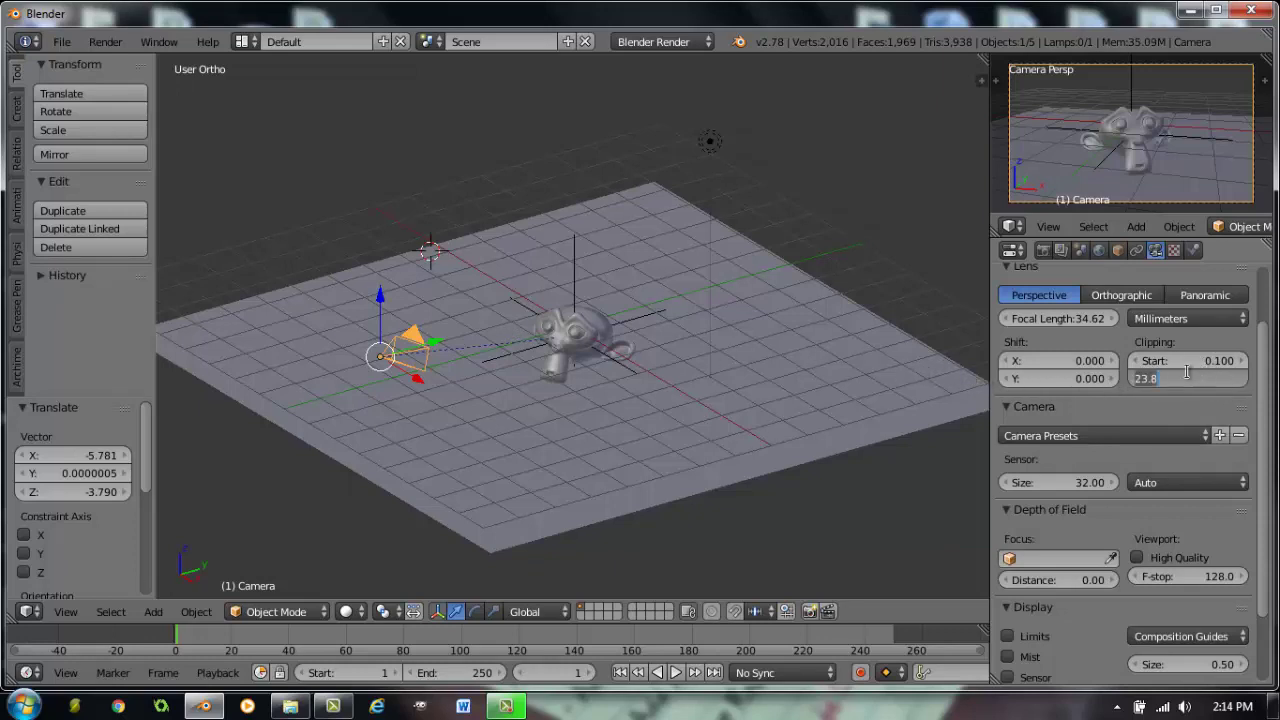
{"action": "key", "text": "Return"}
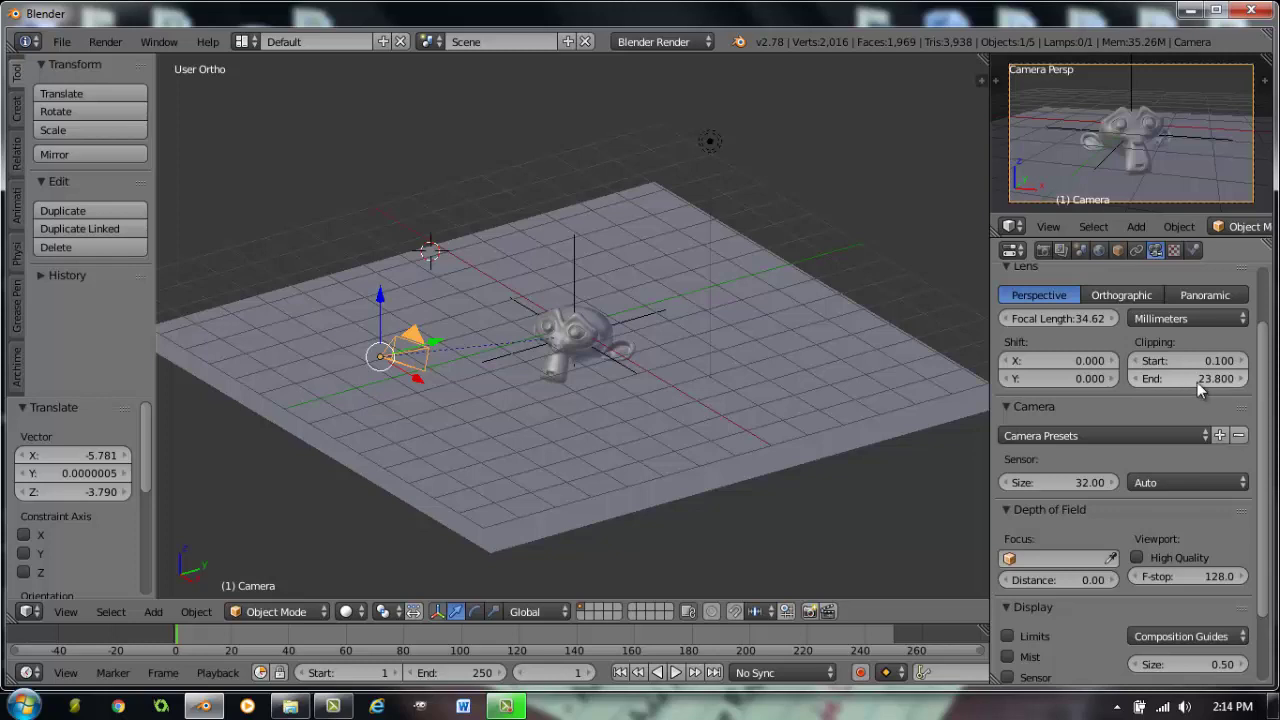
{"action": "left_click", "coordinate": [1193, 381]}
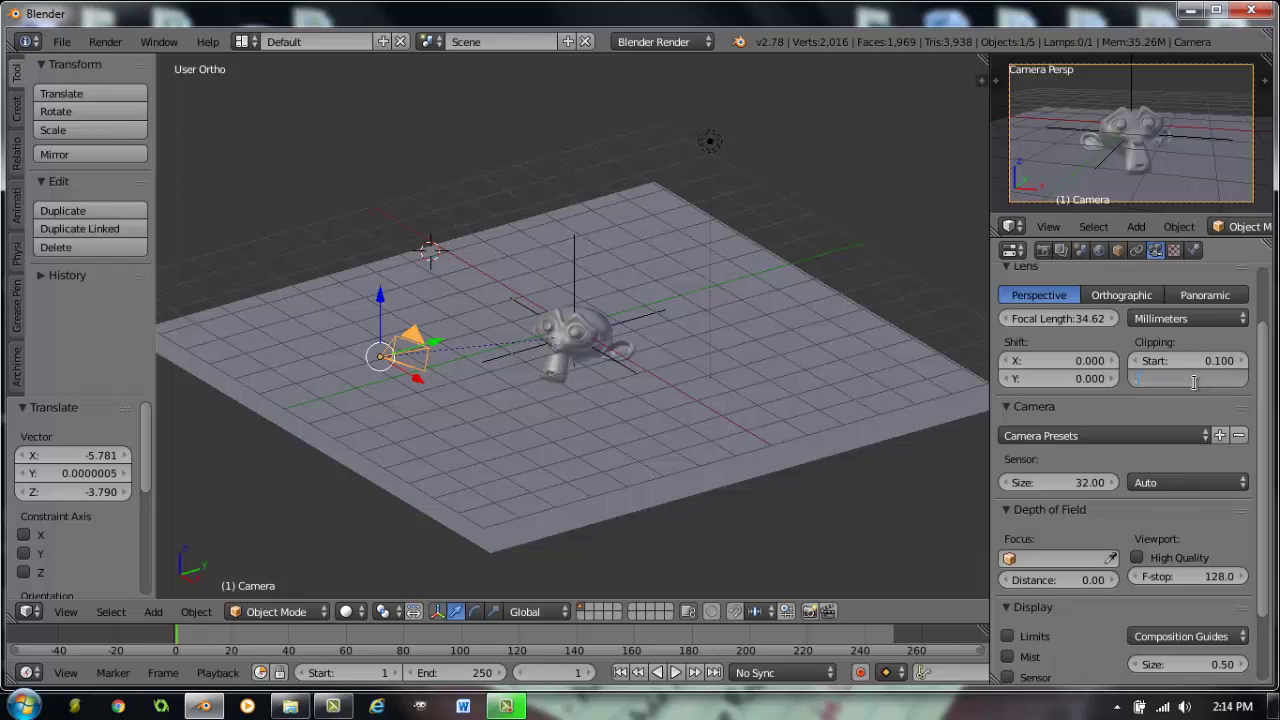
{"action": "type", "text": "0.5"}
{"action": "key", "text": "Return"}
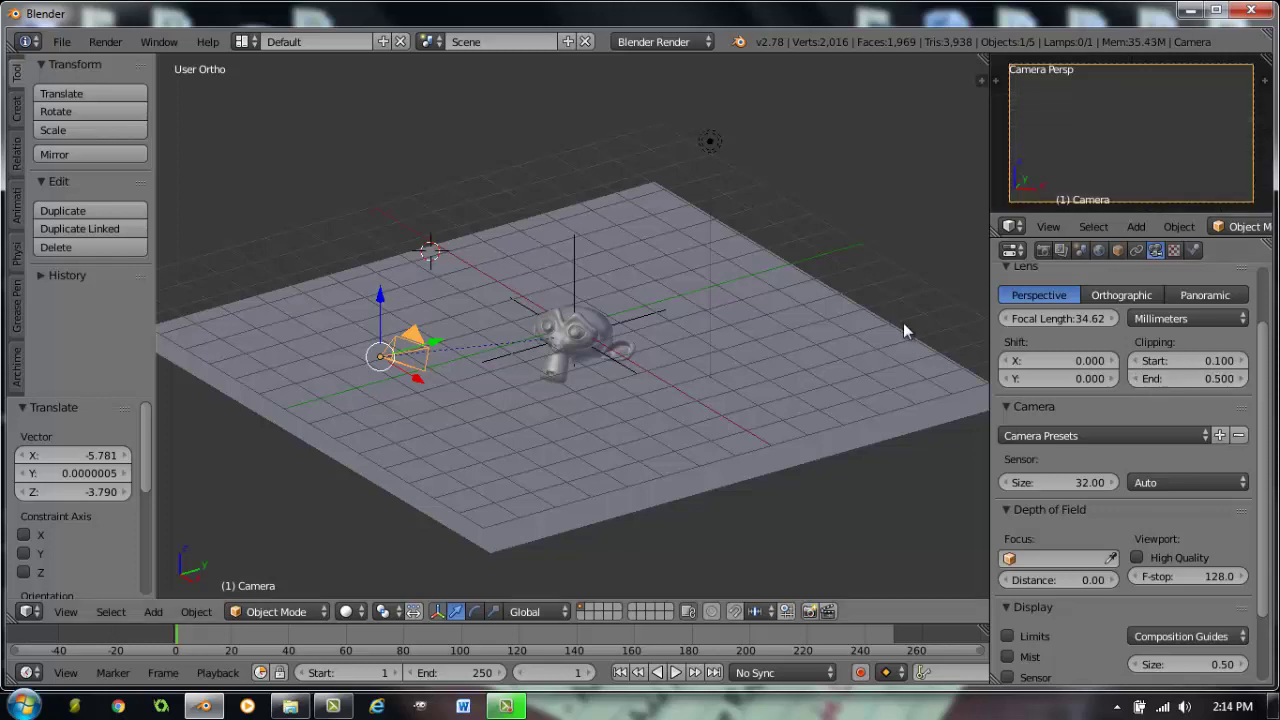
Step: Raise the Clipping End in small increments until it reaches 6.800
{"action": "left_click", "coordinate": [1244, 379]}
{"action": "left_click", "coordinate": [1244, 379]}
{"action": "left_click", "coordinate": [1244, 379]}
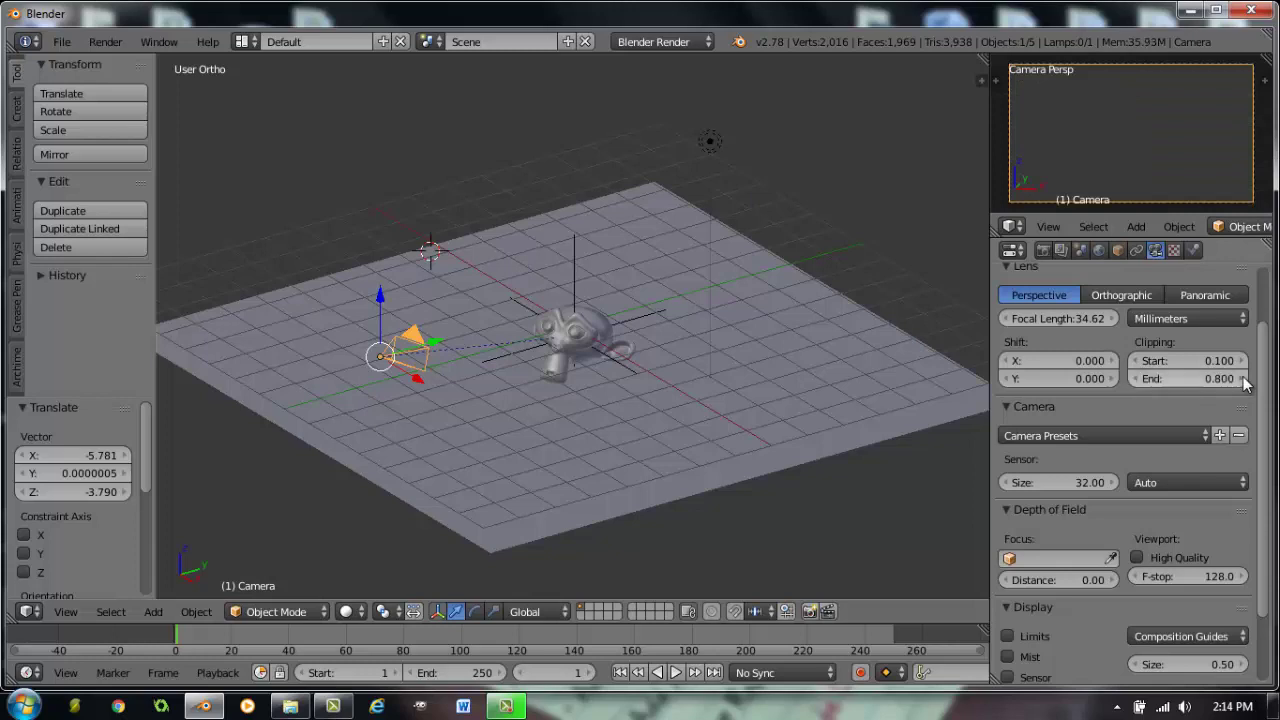
{"action": "left_click", "coordinate": [1244, 379]}
{"action": "left_click", "coordinate": [1244, 379]}
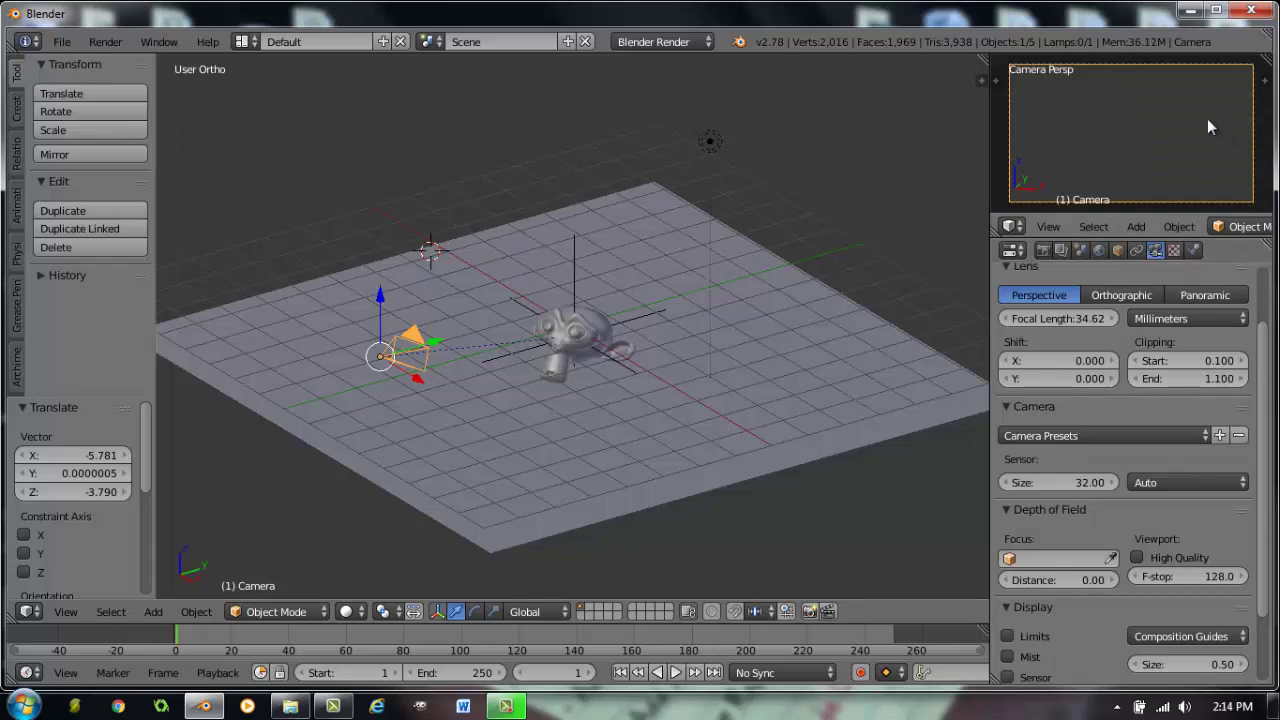
{"action": "left_click", "coordinate": [1244, 379]}
{"action": "left_click", "coordinate": [1244, 379]}
{"action": "left_click", "coordinate": [1244, 379]}
{"action": "left_click", "coordinate": [1244, 379]}
{"action": "left_click", "coordinate": [1244, 379]}
{"action": "left_click", "coordinate": [1244, 379]}
{"action": "left_click", "coordinate": [1244, 379]}
{"action": "left_click", "coordinate": [1244, 379]}
{"action": "left_click", "coordinate": [1244, 379]}
{"action": "left_click", "coordinate": [1244, 379]}
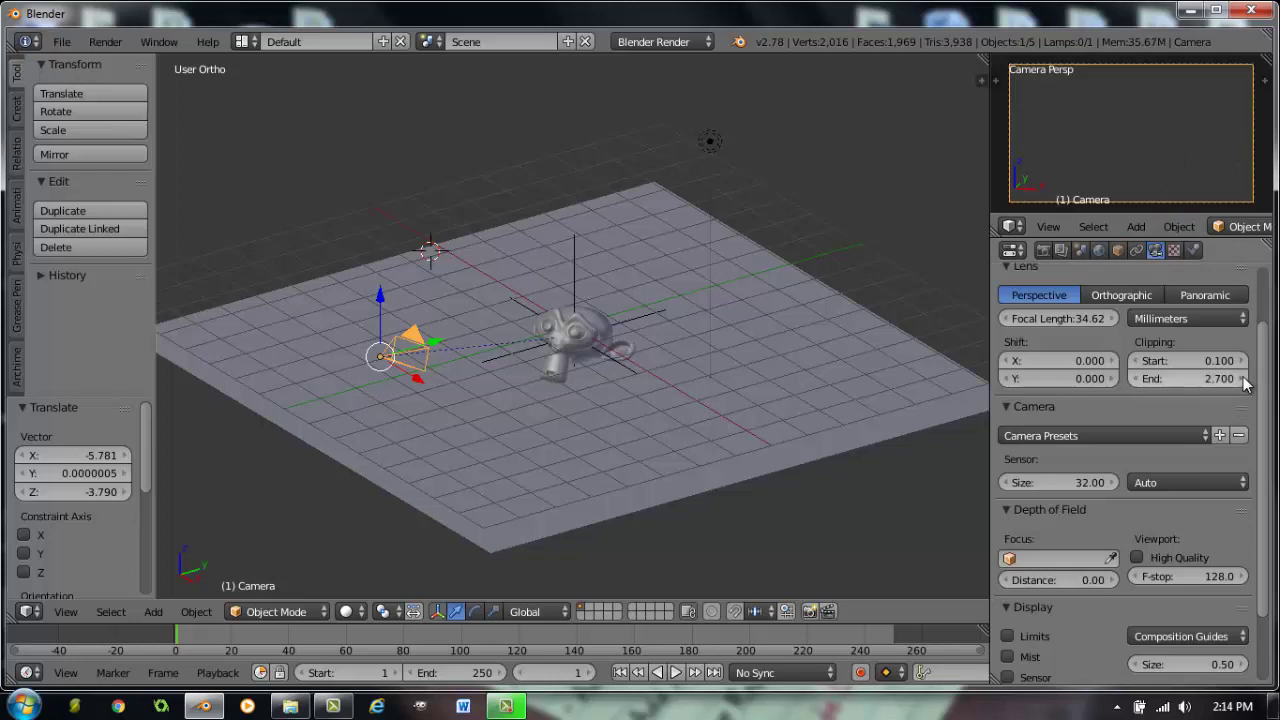
{"action": "left_click", "coordinate": [1244, 379]}
{"action": "left_click", "coordinate": [1244, 379]}
{"action": "left_click", "coordinate": [1244, 379]}
{"action": "left_click", "coordinate": [1244, 379]}
{"action": "left_click", "coordinate": [1244, 379]}
{"action": "left_click", "coordinate": [1244, 379]}
{"action": "left_click", "coordinate": [1244, 379]}
{"action": "left_click", "coordinate": [1244, 379]}
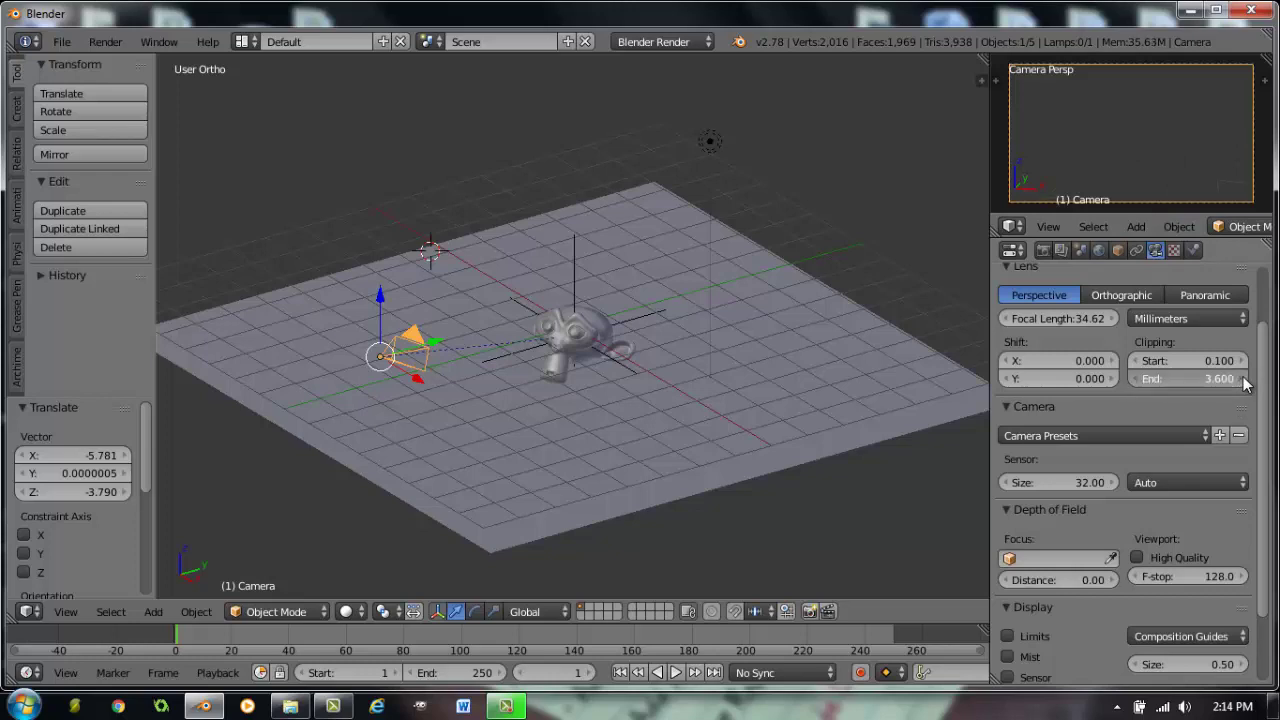
{"action": "left_click", "coordinate": [1244, 379]}
{"action": "left_click", "coordinate": [1244, 379]}
{"action": "left_click", "coordinate": [1244, 379]}
{"action": "left_click", "coordinate": [1244, 379]}
{"action": "left_click", "coordinate": [1244, 379]}
{"action": "left_click", "coordinate": [1244, 379]}
{"action": "left_click", "coordinate": [1244, 379]}
{"action": "left_click", "coordinate": [1244, 379]}
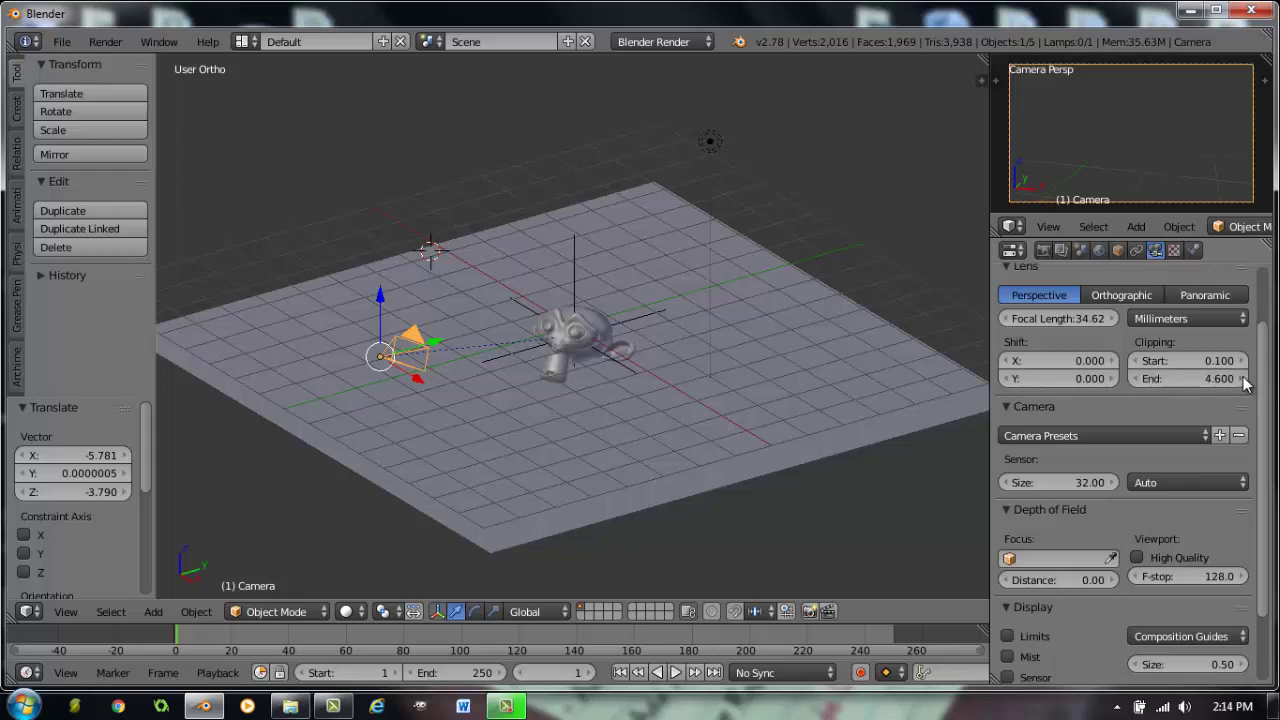
{"action": "left_click", "coordinate": [1244, 379]}
{"action": "left_click", "coordinate": [1244, 379]}
{"action": "left_click", "coordinate": [1244, 379]}
{"action": "left_click", "coordinate": [1244, 379]}
{"action": "left_click", "coordinate": [1244, 379]}
{"action": "left_click", "coordinate": [1244, 379]}
{"action": "left_click", "coordinate": [1244, 379]}
{"action": "left_click", "coordinate": [1244, 379]}
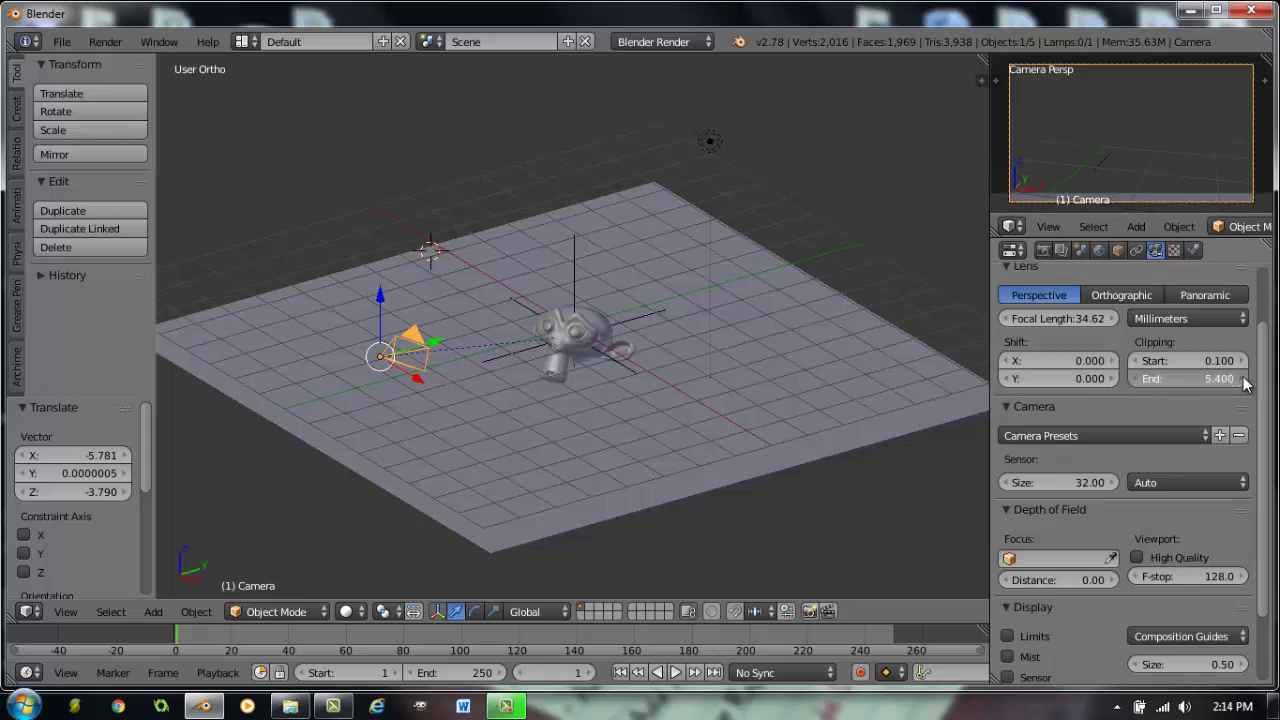
{"action": "left_click", "coordinate": [1244, 379]}
{"action": "left_click", "coordinate": [1244, 379]}
{"action": "left_click", "coordinate": [1244, 379]}
{"action": "left_click", "coordinate": [1244, 379]}
{"action": "left_click", "coordinate": [1244, 379]}
{"action": "left_click", "coordinate": [1244, 379]}
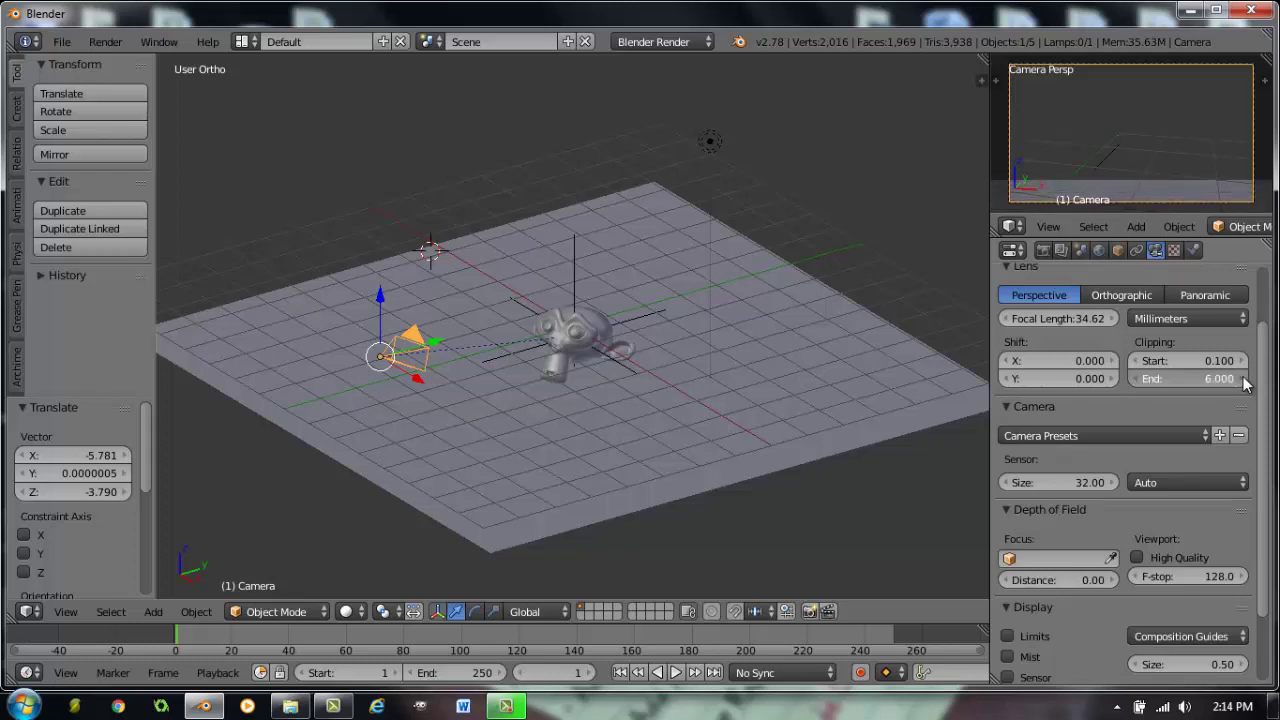
{"action": "left_click", "coordinate": [1244, 379]}
{"action": "left_click", "coordinate": [1244, 379]}
{"action": "left_click", "coordinate": [1244, 379]}
{"action": "left_click", "coordinate": [1244, 379]}
{"action": "left_click", "coordinate": [1244, 379]}
{"action": "left_click", "coordinate": [1244, 379]}
{"action": "left_click_drag", "start_coordinate": [1244, 384], "coordinate": [1220, 384]}
Step: Render to check the clipping, cancel it, then re-enter the camera's Clipping End to restore 100.000
{"action": "key", "text": "F12"}
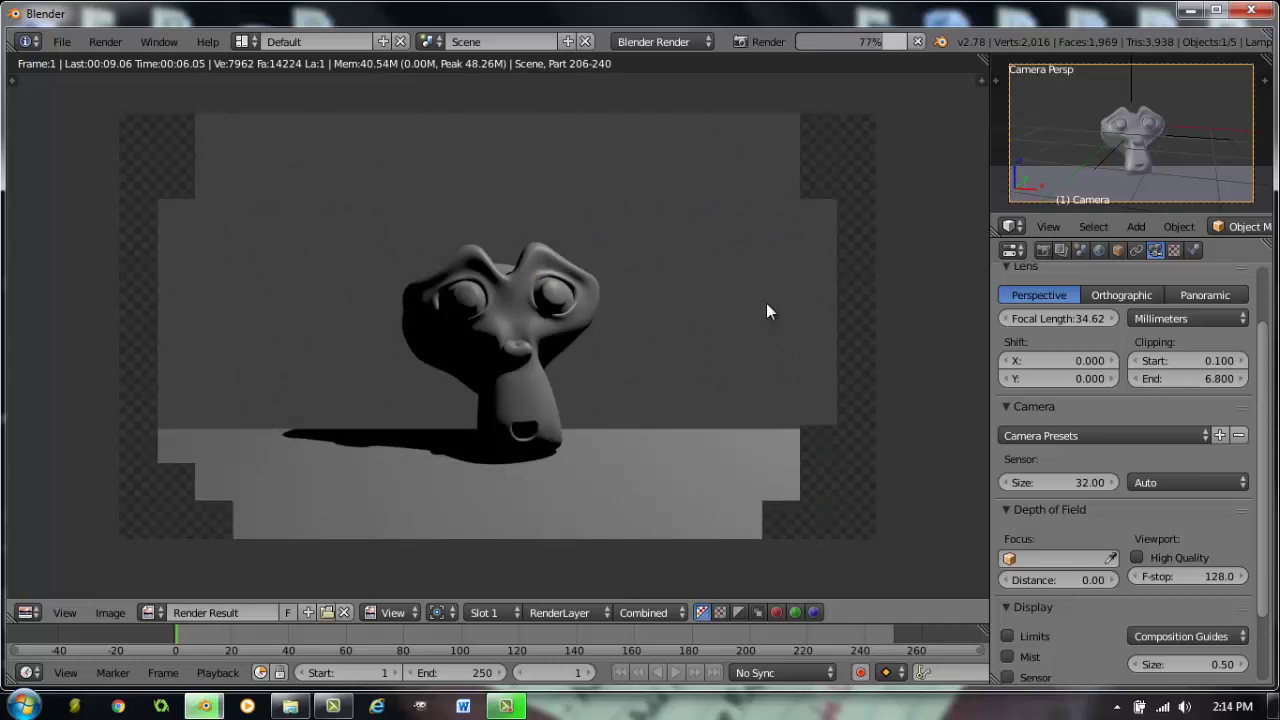
{"action": "key", "text": "Escape"}
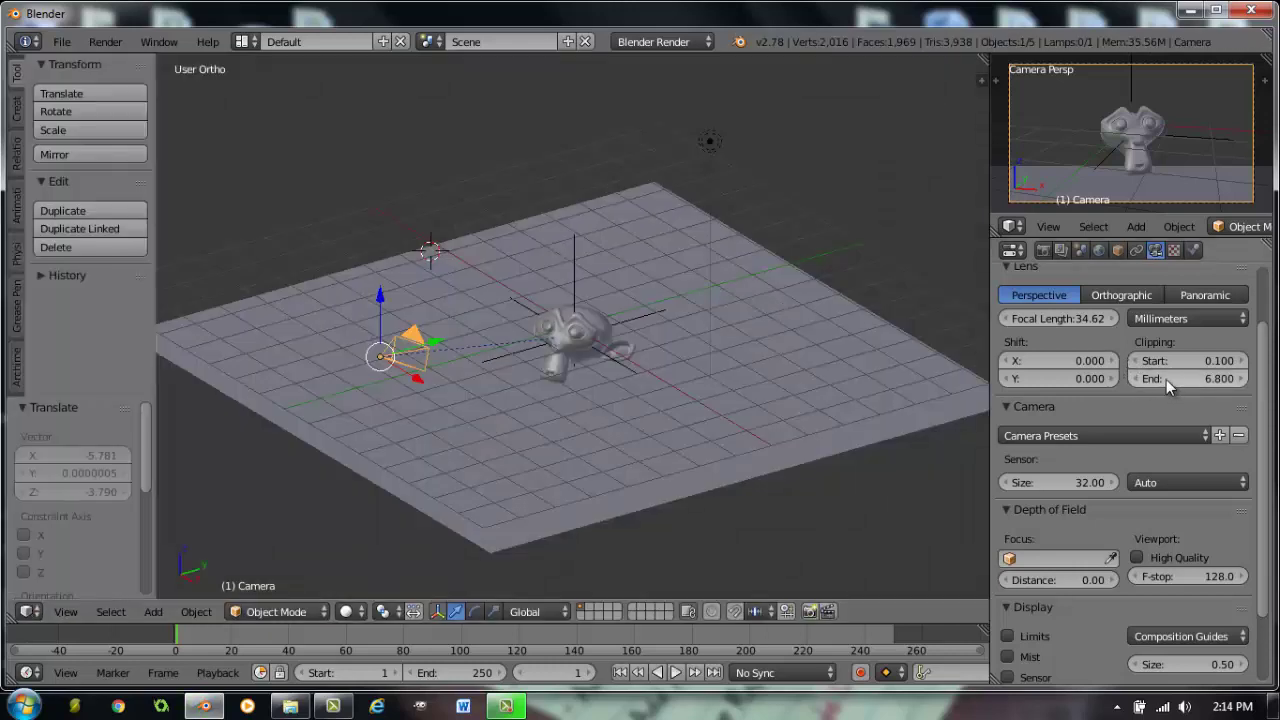
{"action": "left_click", "coordinate": [1194, 374]}
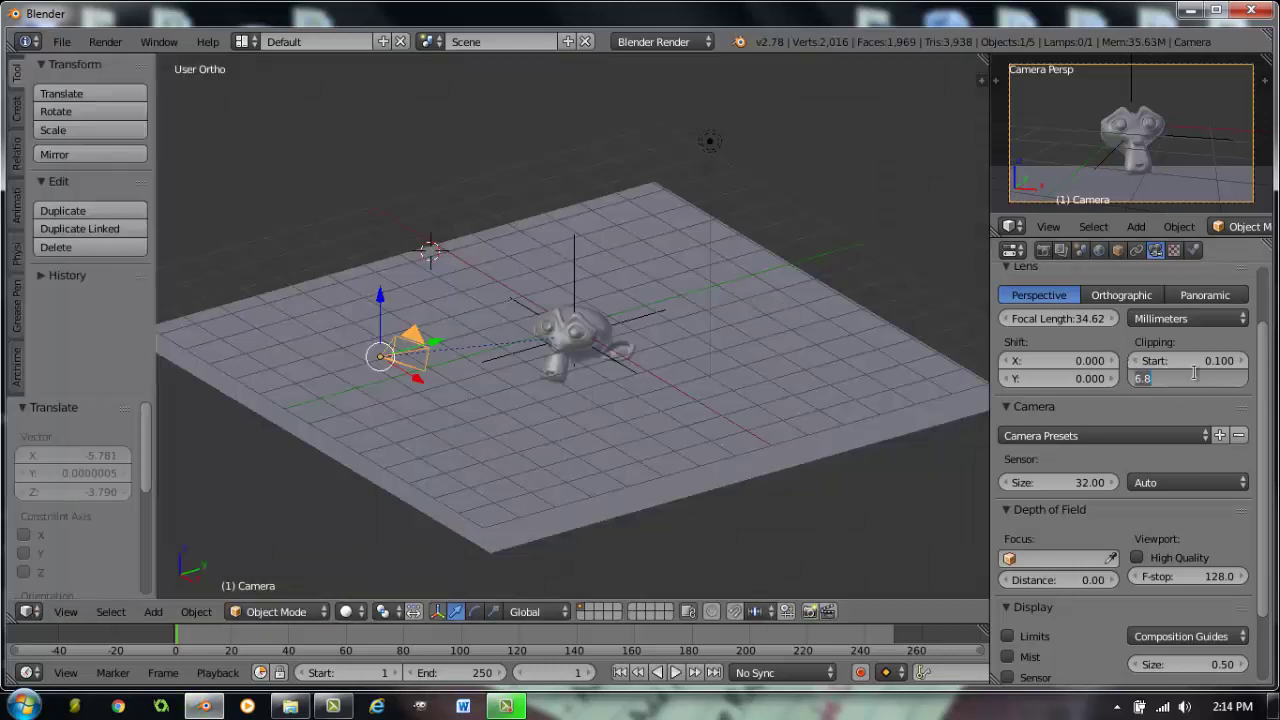
{"action": "type", "text": "20"}
{"action": "key", "text": "Return"}
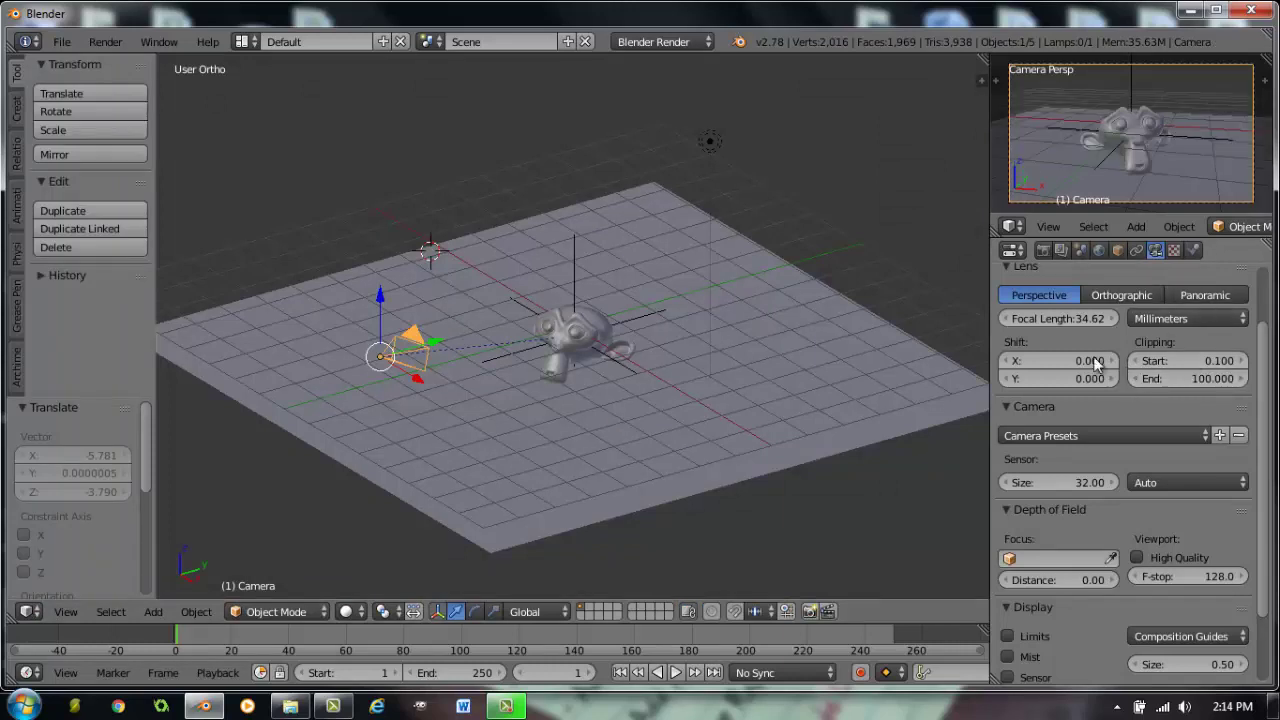
{"action": "scroll", "coordinate": [1097, 452], "scroll_direction": "down", "scroll_amount": 1}
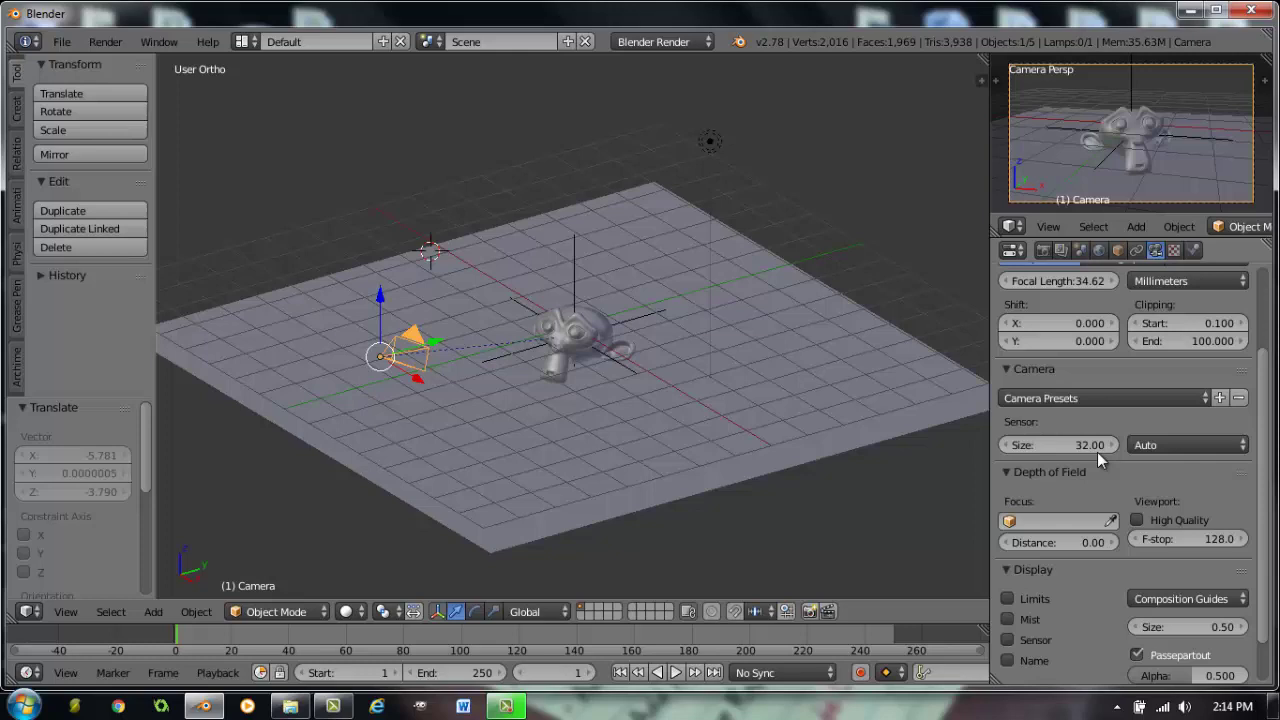
{"action": "scroll", "coordinate": [1097, 455], "scroll_direction": "down", "scroll_amount": 1}
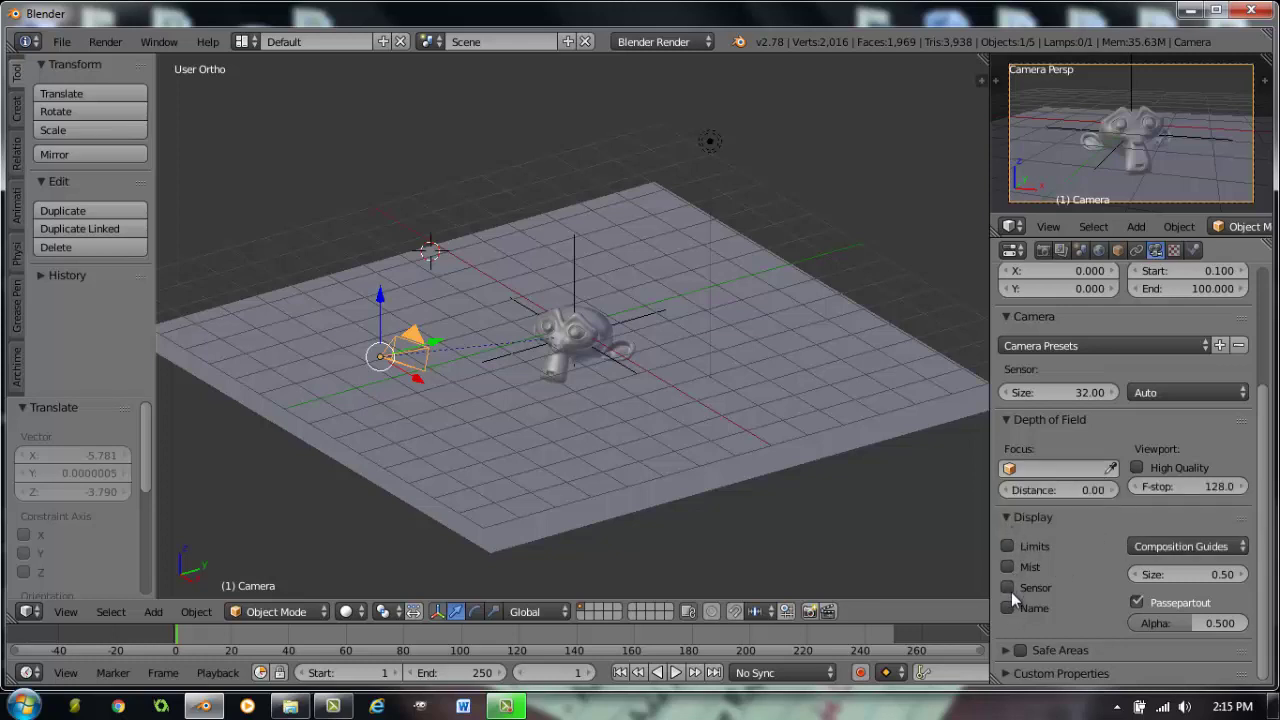
{"action": "scroll", "coordinate": [1032, 454], "scroll_direction": "up", "scroll_amount": 5}
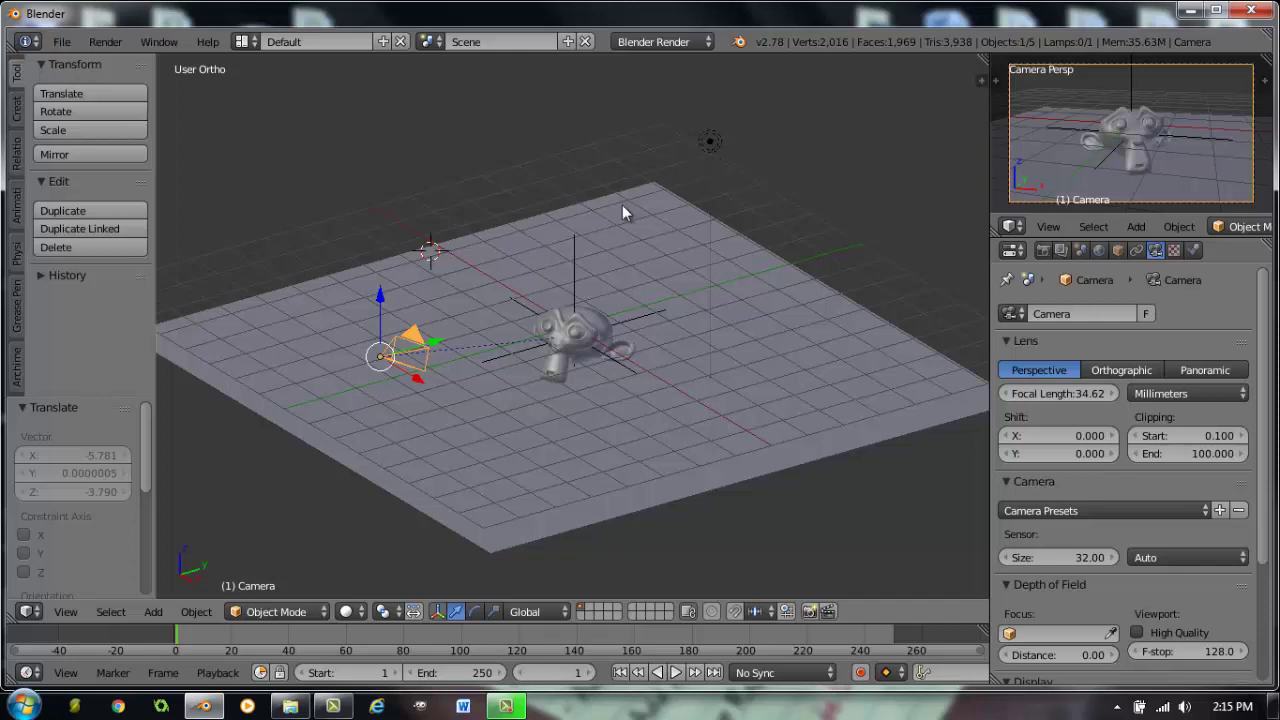
Step: Bring up the Add > Lamp submenu after dismissing the Windows colour-scheme warning
{"action": "key", "text": "space"}
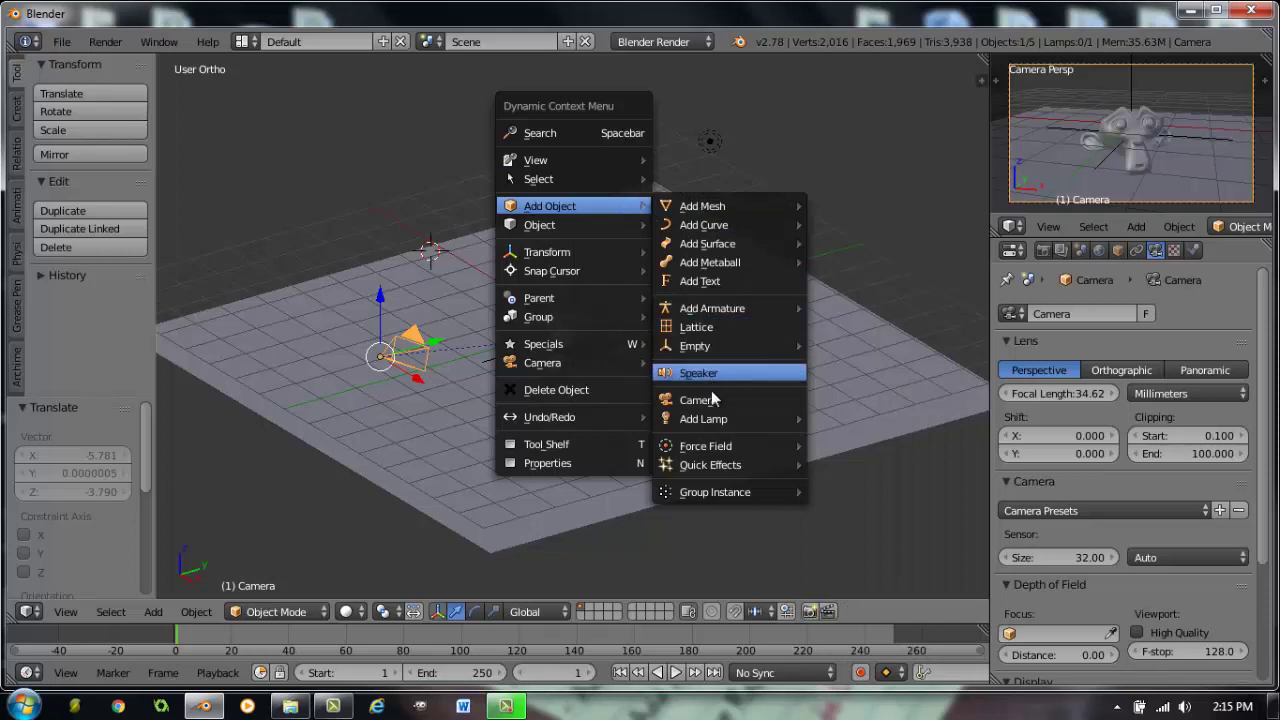
{"action": "mouse_move", "coordinate": [709, 420]}
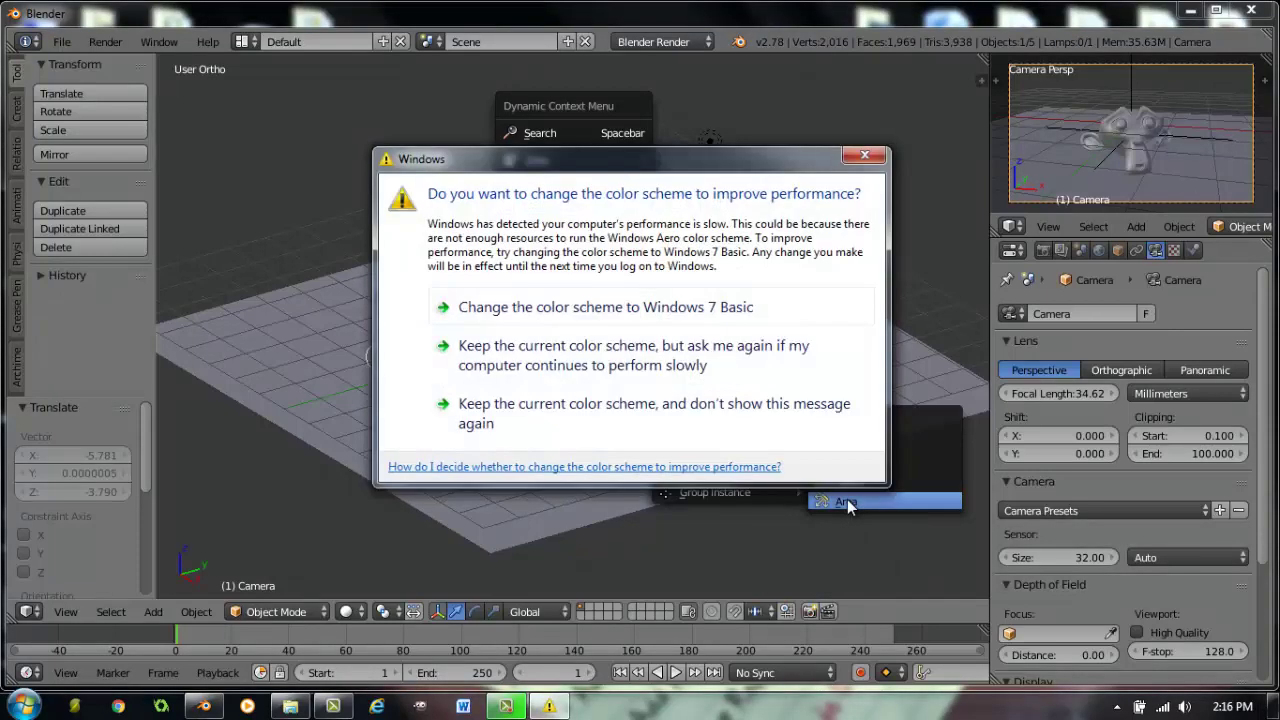
{"action": "left_click", "coordinate": [572, 412]}
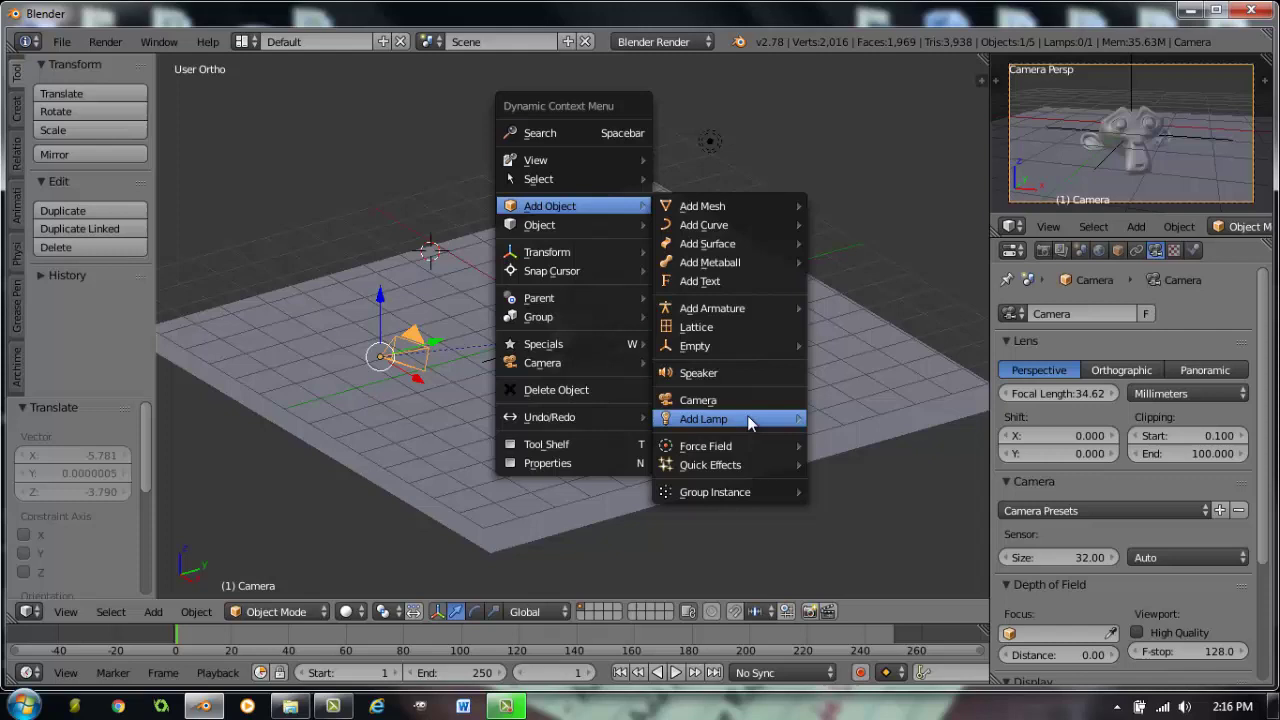
{"action": "mouse_move", "coordinate": [748, 418]}
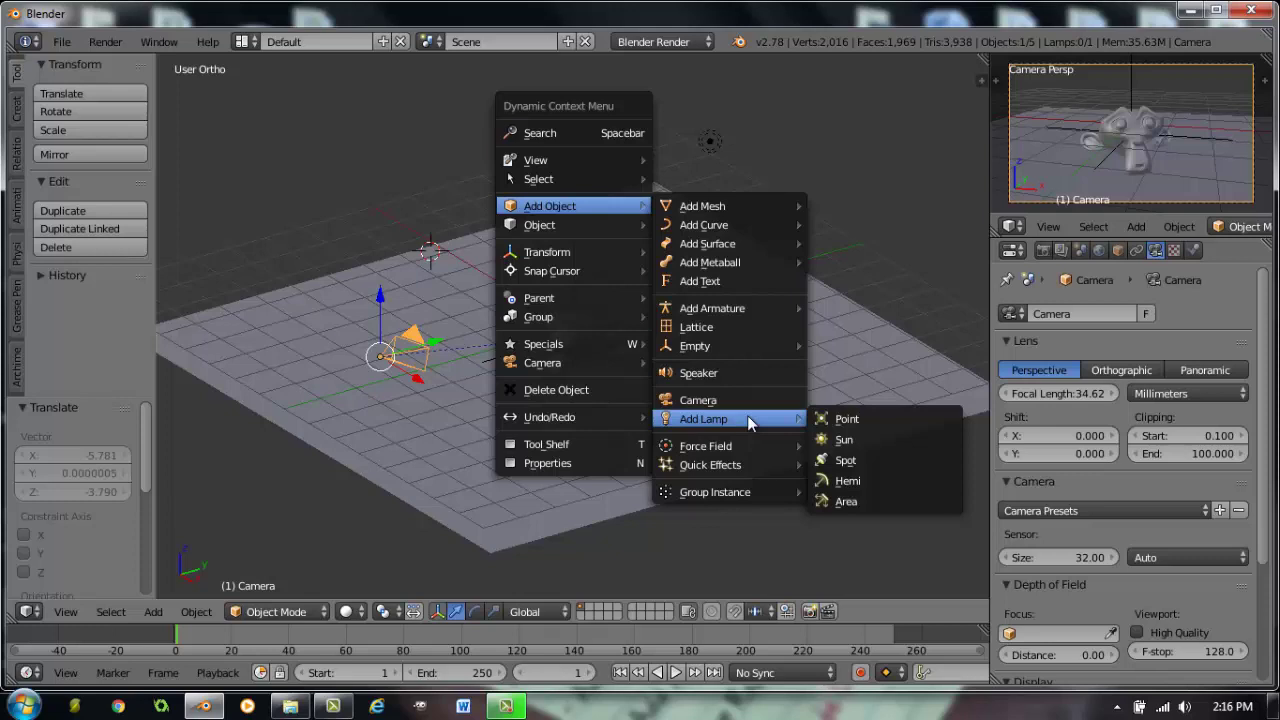
Step: Add a point lamp and place it above the plane
{"action": "left_click", "coordinate": [830, 420]}
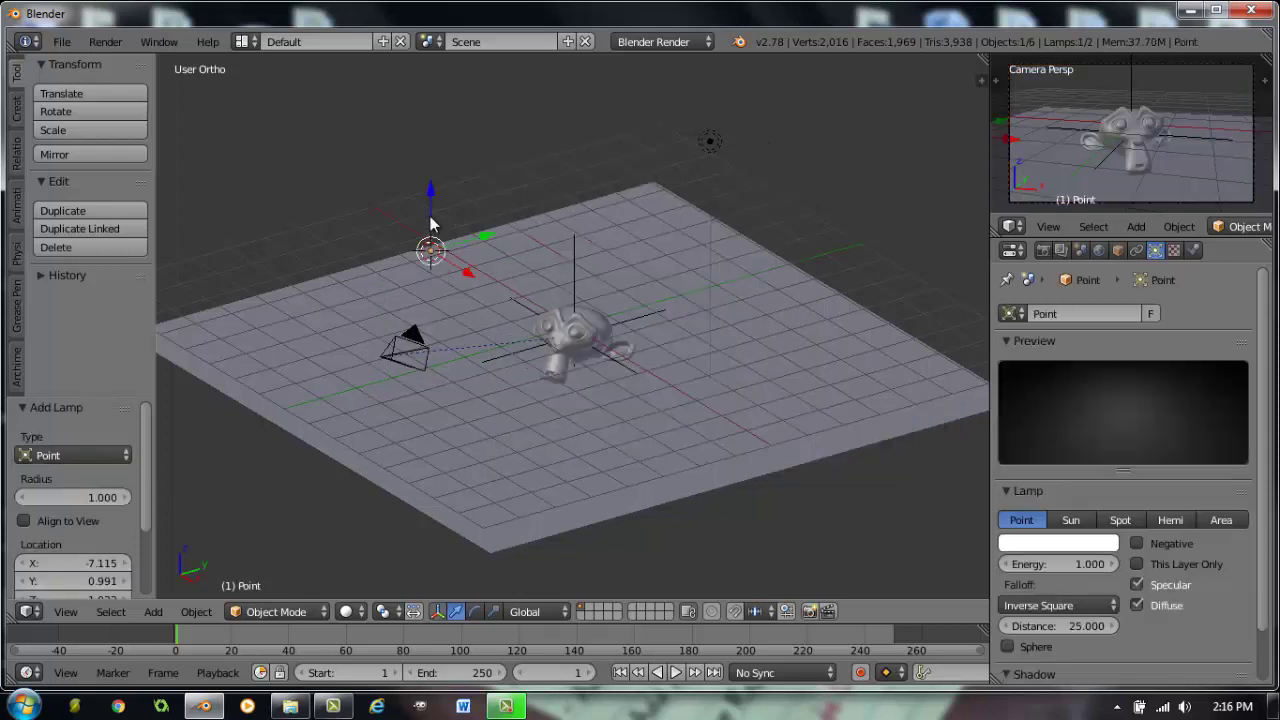
{"action": "key", "text": "g"}
{"action": "left_click", "coordinate": [406, 172]}
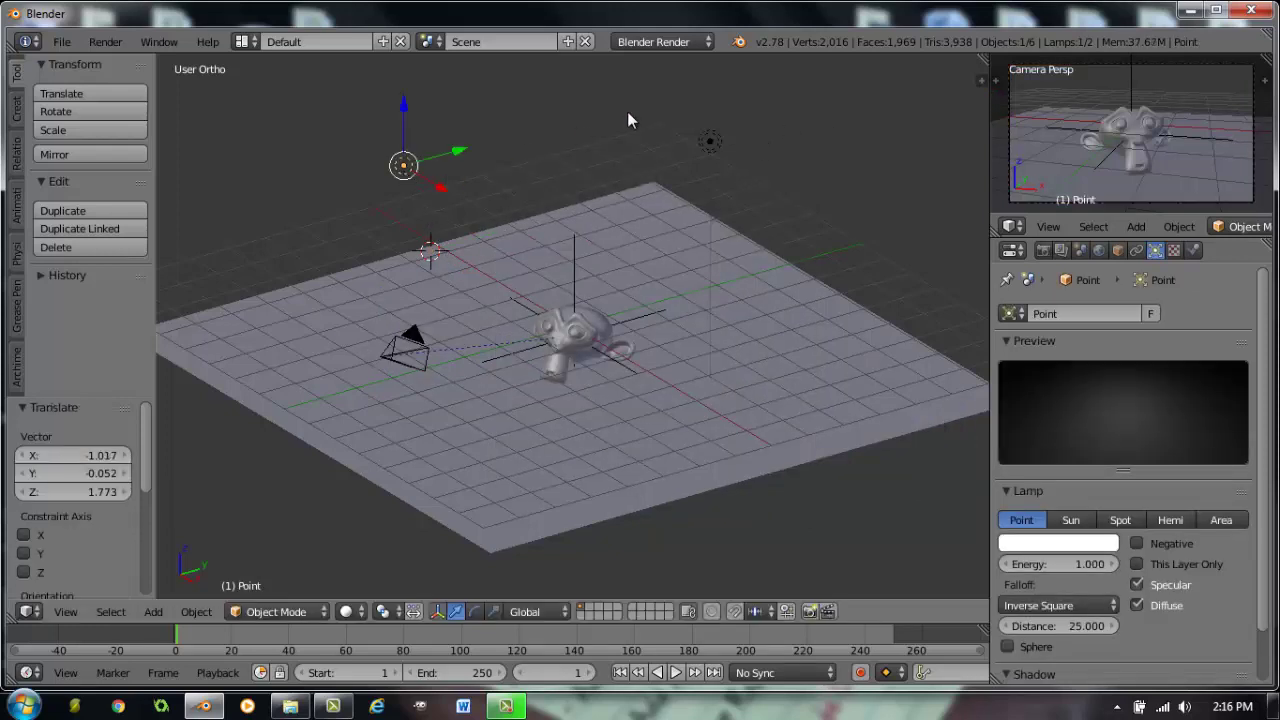
Step: Make the original lamp's light deep blue (R 0.014, G 0.014, B 1.000)
{"action": "right_click", "coordinate": [698, 150]}
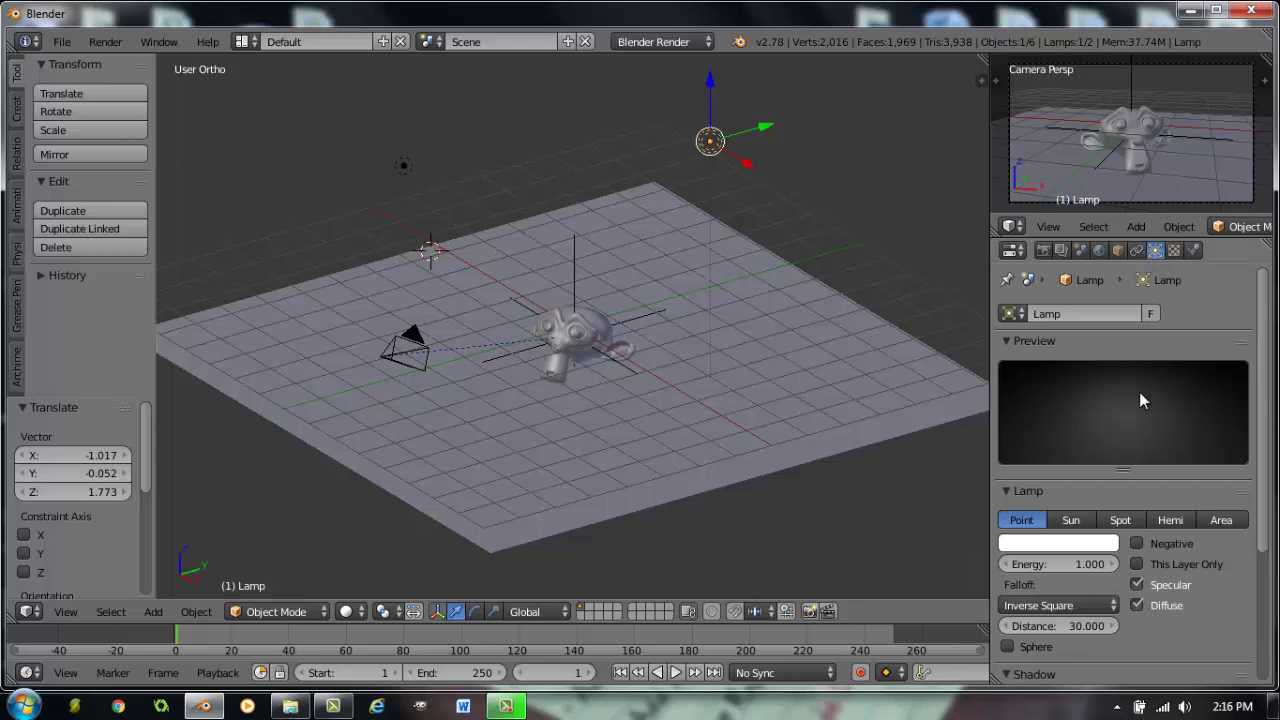
{"action": "scroll", "coordinate": [1142, 400], "scroll_direction": "down", "scroll_amount": 2}
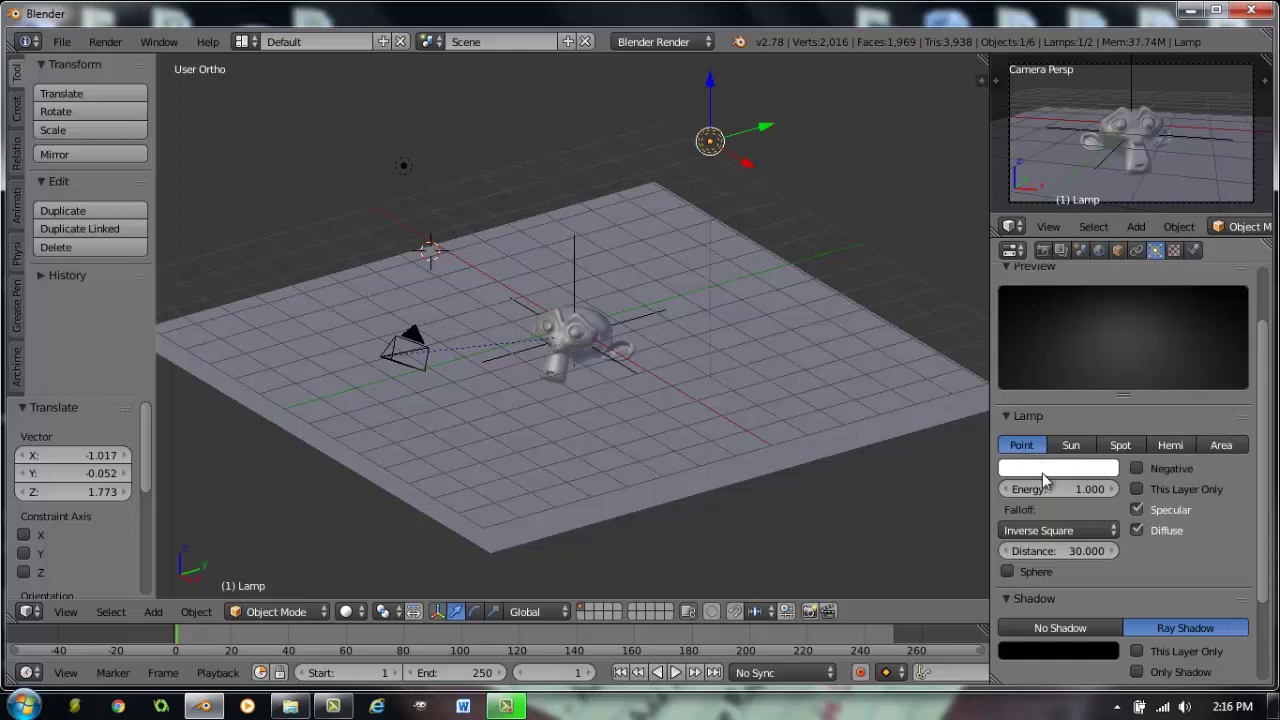
{"action": "left_click", "coordinate": [1042, 474]}
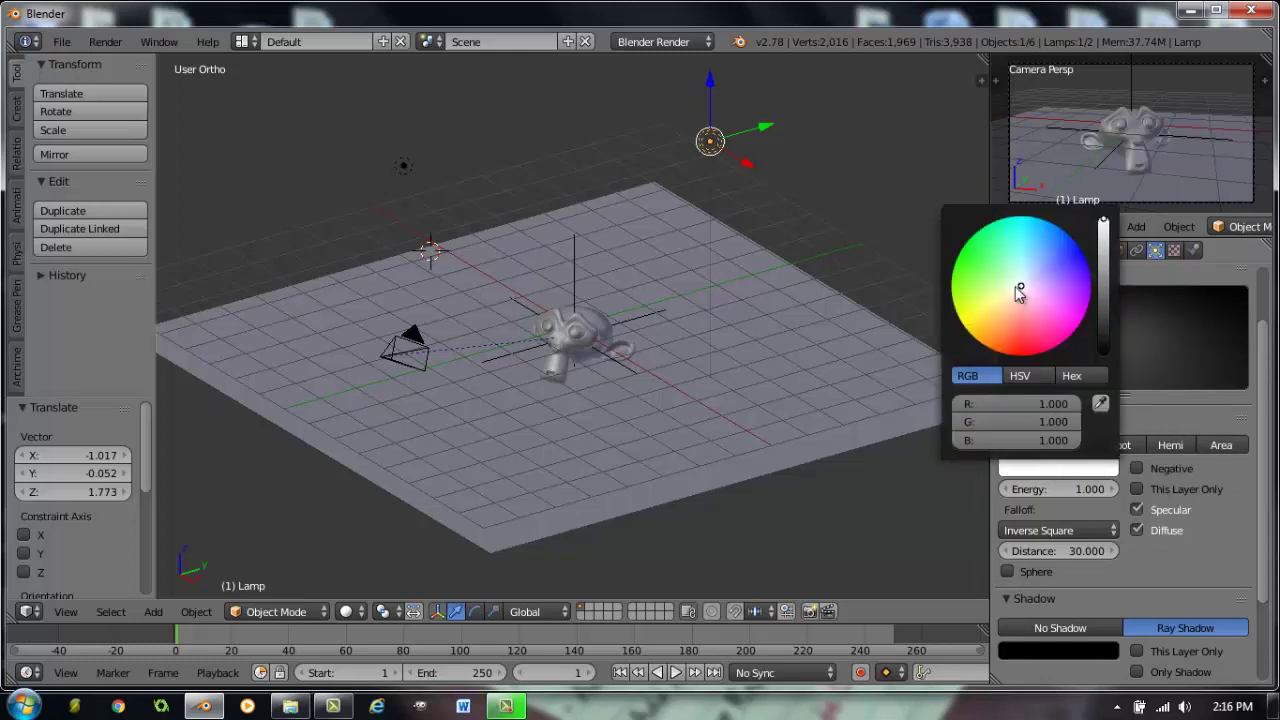
{"action": "left_click_drag", "start_coordinate": [1017, 288], "coordinate": [1077, 260]}
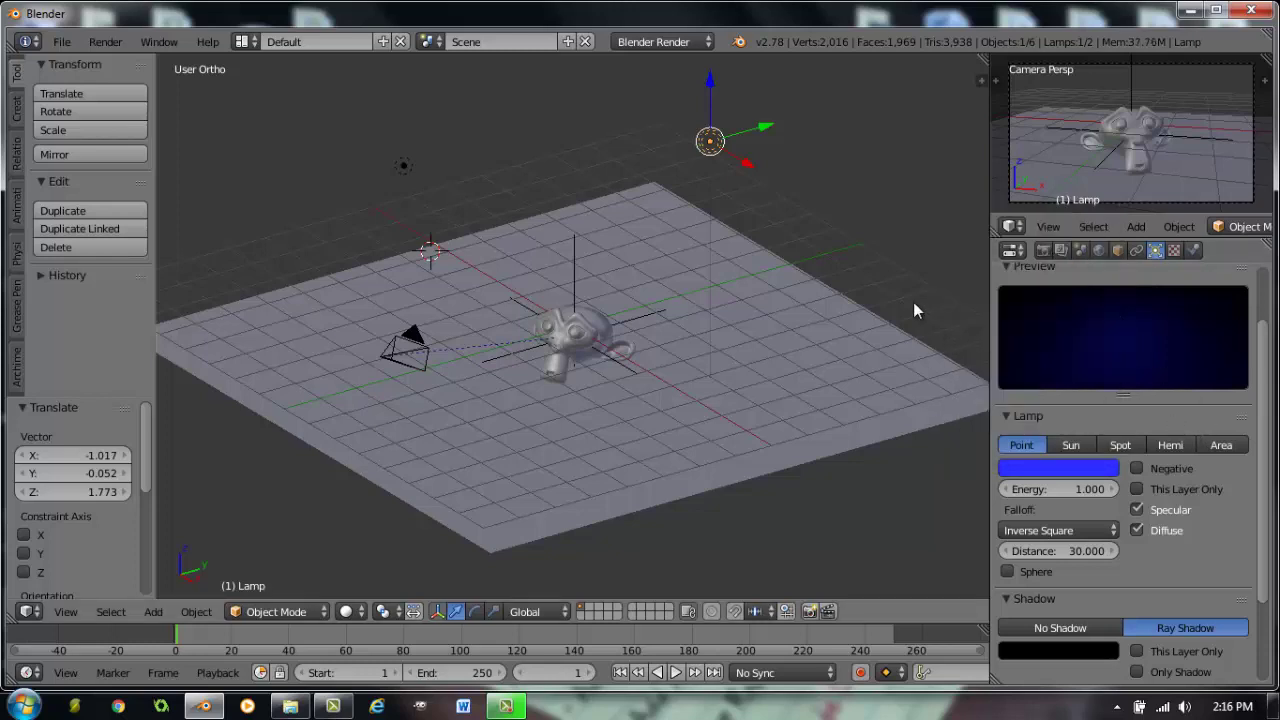
Step: Render, boost the blue lamp's energy to 7.010, re-render, and return to the 3D view
{"action": "key", "text": "F12"}
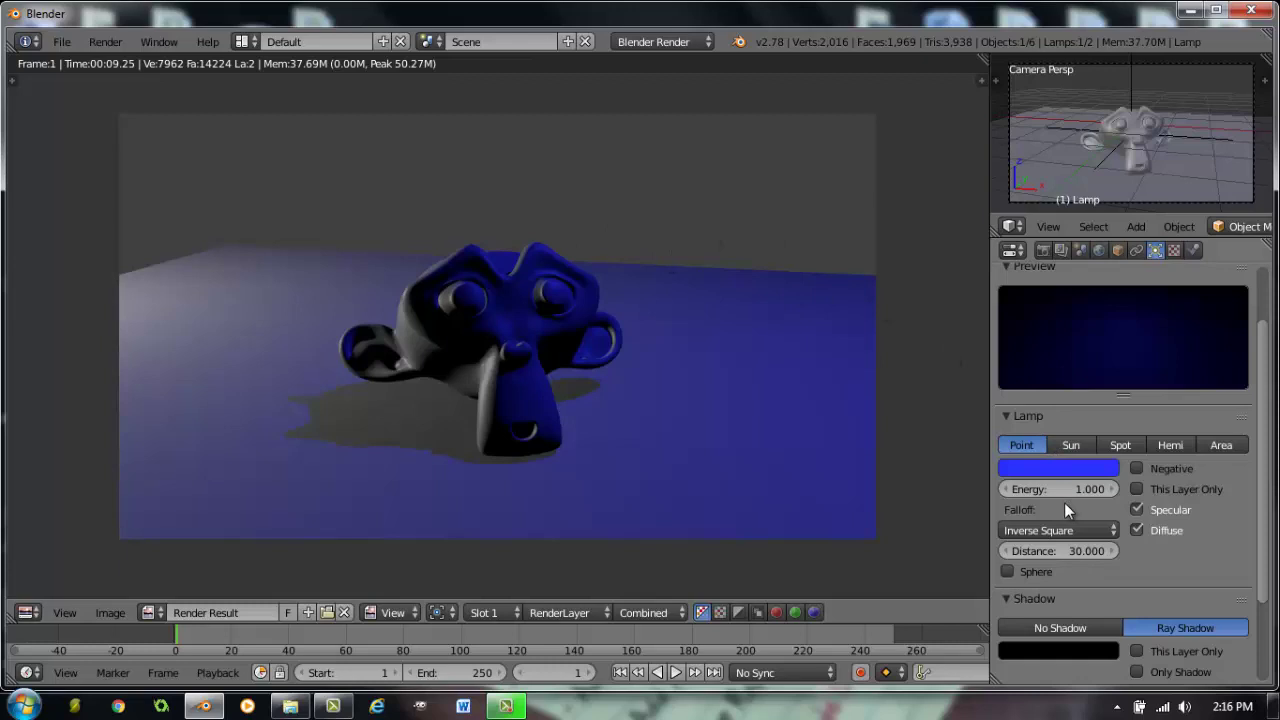
{"action": "left_click_drag", "start_coordinate": [1052, 491], "coordinate": [590, 328]}
{"action": "key", "text": "F12"}
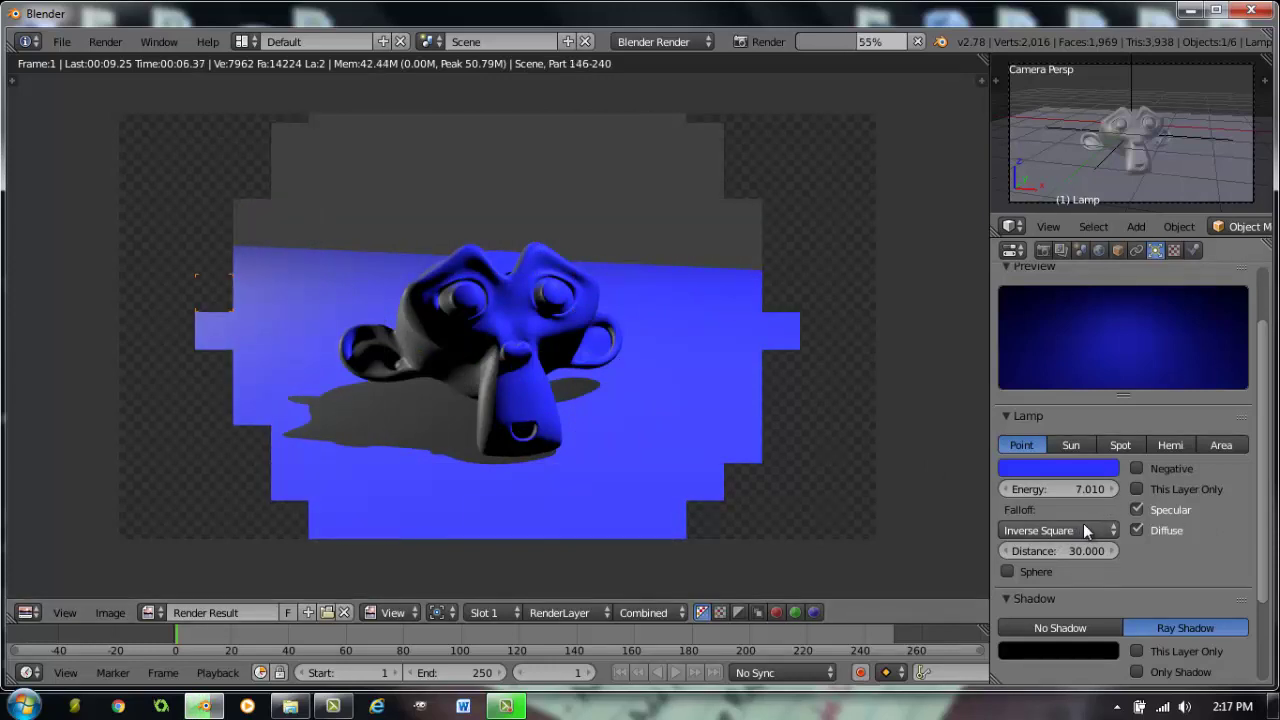
{"action": "scroll", "coordinate": [1083, 523], "scroll_direction": "down", "scroll_amount": 1}
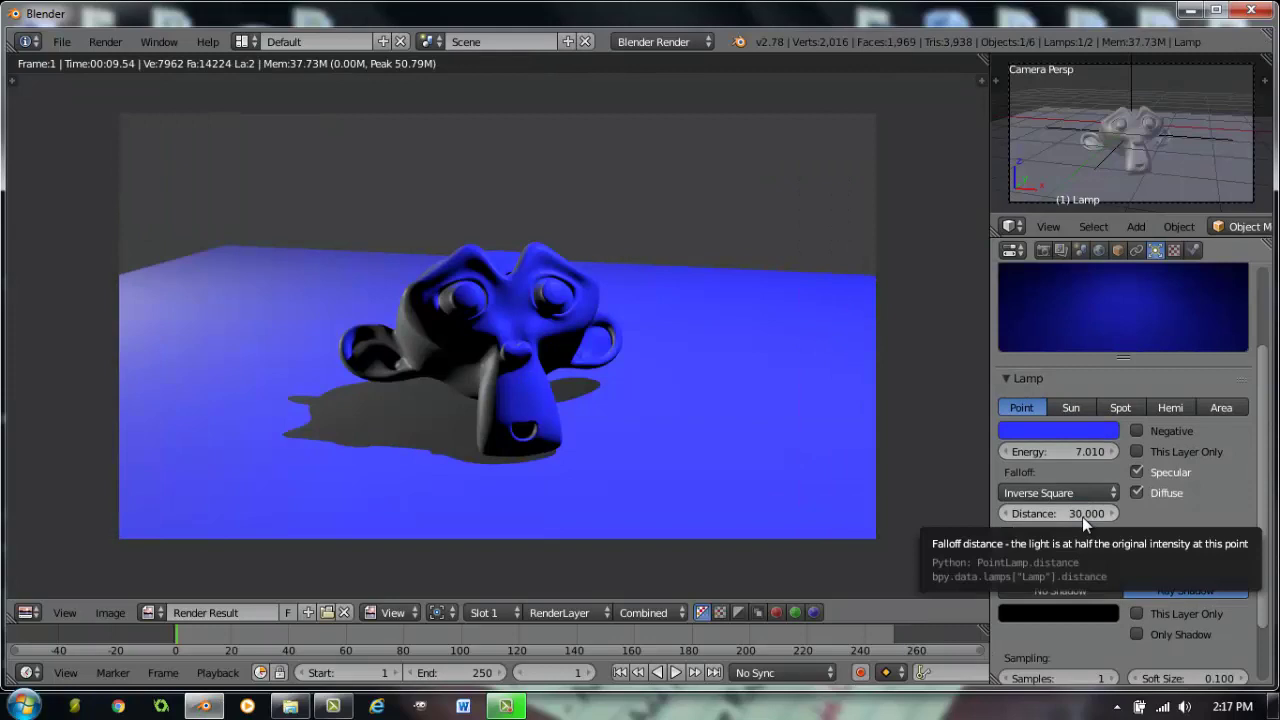
{"action": "scroll", "coordinate": [1082, 516], "scroll_direction": "down", "scroll_amount": 1}
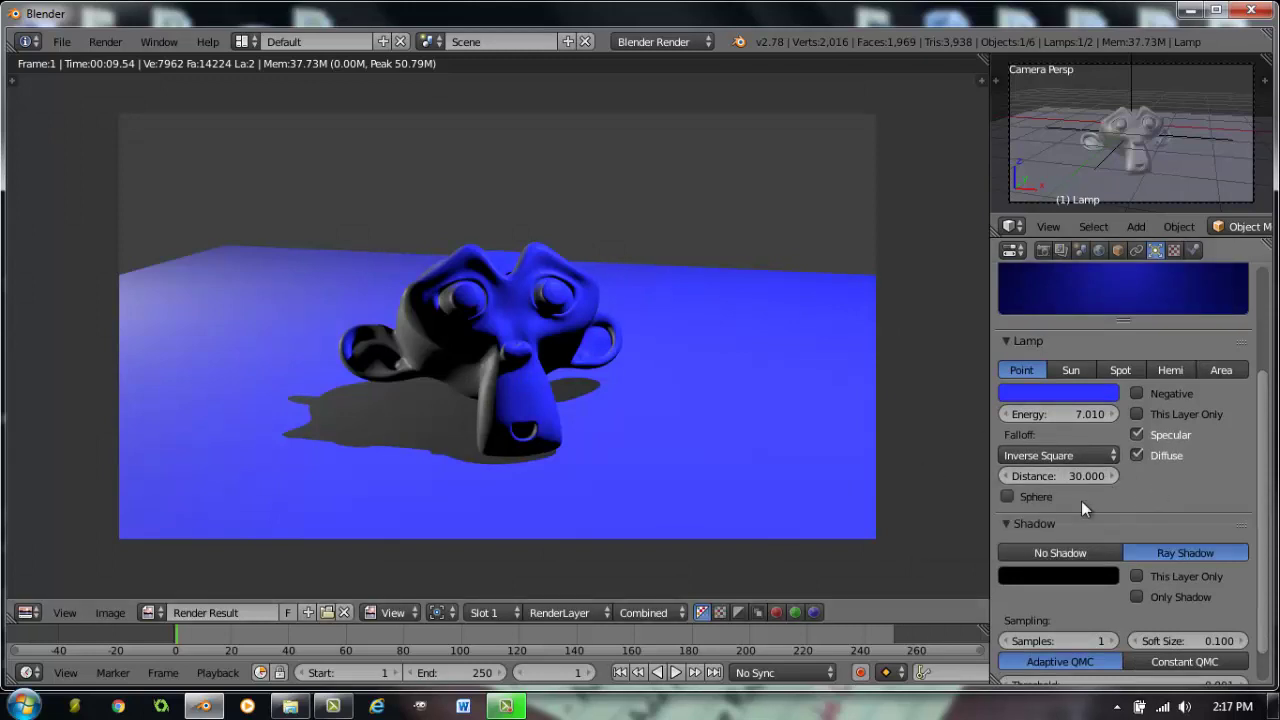
{"action": "scroll", "coordinate": [1082, 485], "scroll_direction": "down", "scroll_amount": 1}
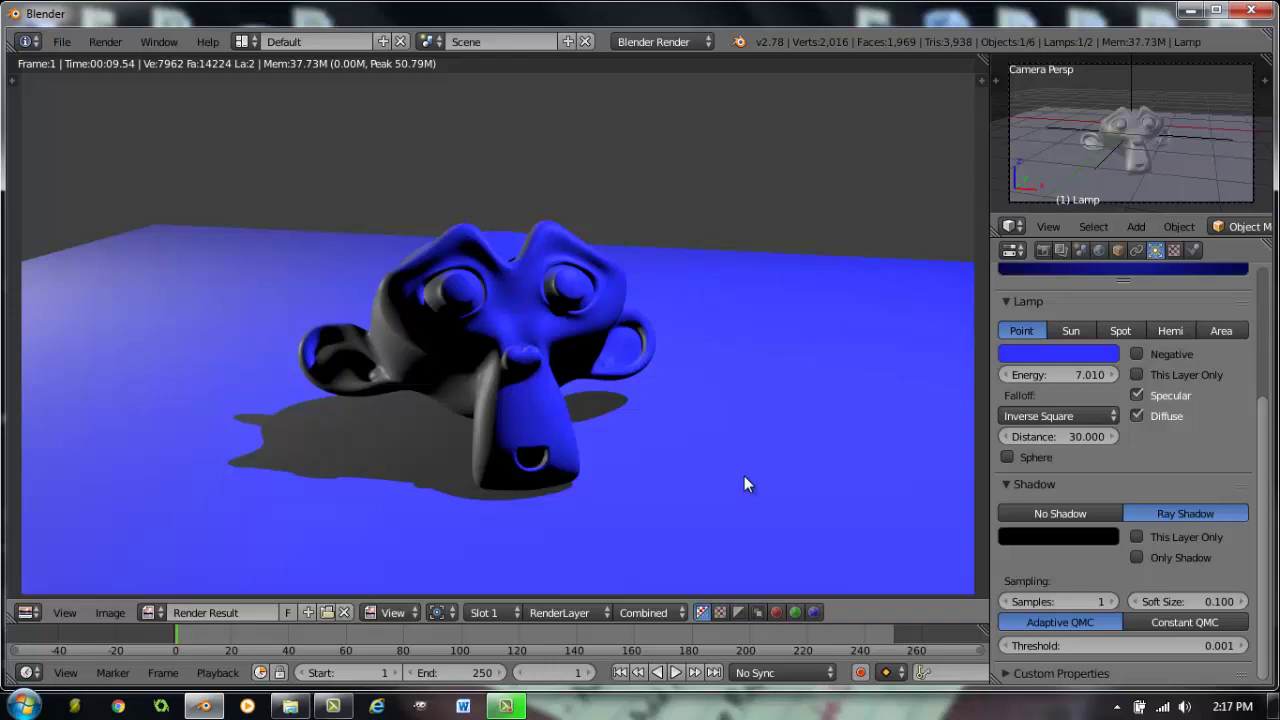
{"action": "key", "text": "F12"}
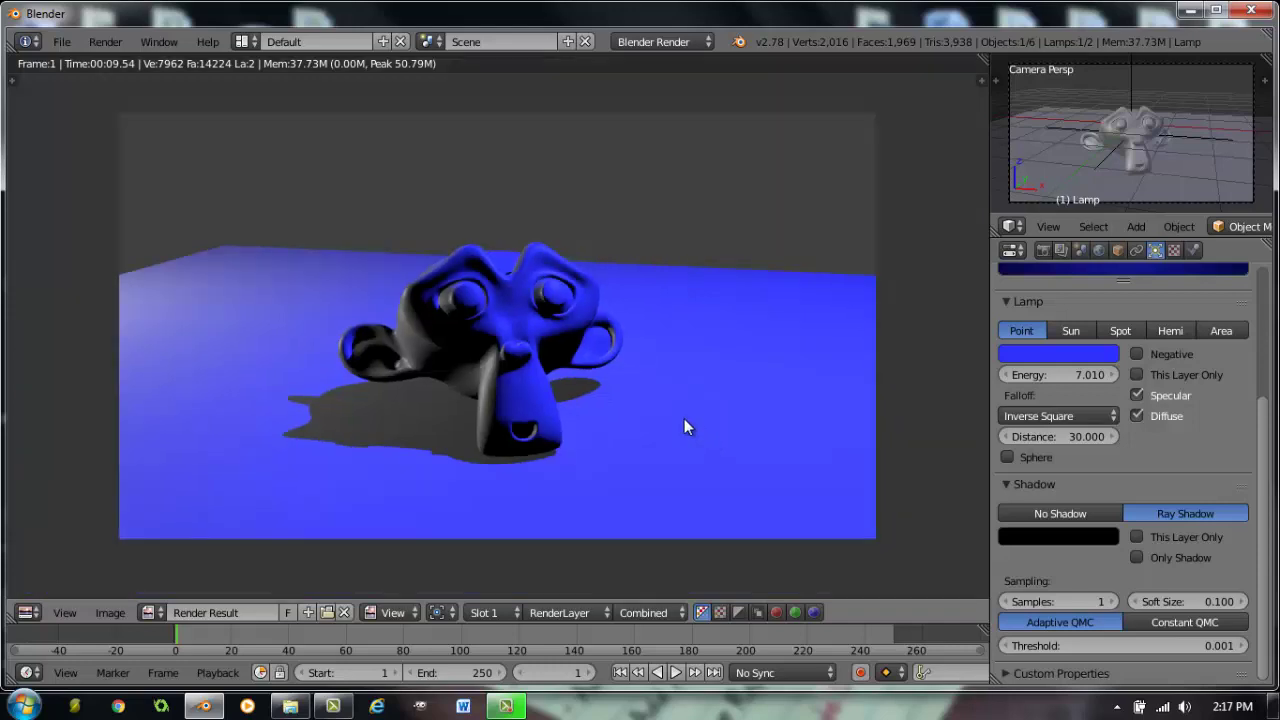
{"action": "key", "text": "Escape"}
Step: Convert the new lamp into a spotlight and raise it above the plane
{"action": "right_click", "coordinate": [408, 167]}
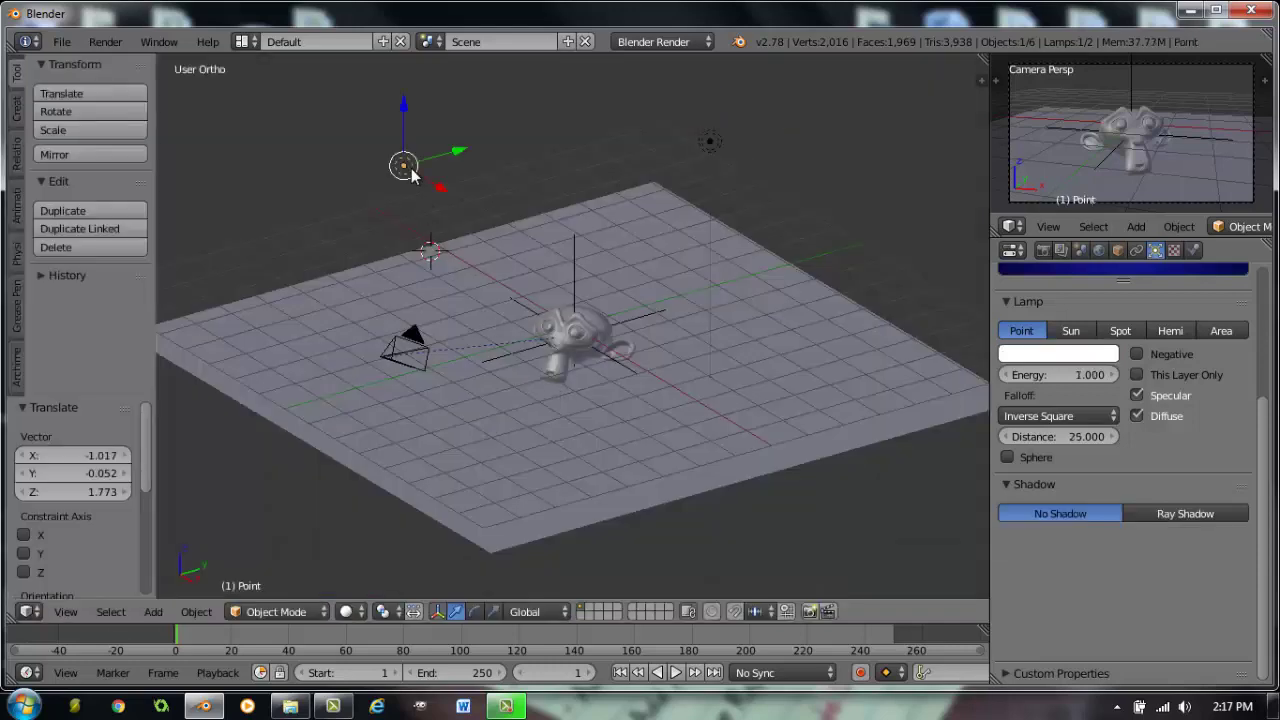
{"action": "left_click", "coordinate": [1125, 330]}
{"action": "middle_click_drag", "start_coordinate": [677, 359], "coordinate": [563, 242]}
{"action": "left_click_drag", "start_coordinate": [420, 257], "coordinate": [460, 120]}
{"action": "middle_click_drag", "start_coordinate": [635, 349], "coordinate": [656, 410]}
Step: Position the spotlight at X 2.376, Z 1.477 and tilt it -42.7° toward the monkey
{"action": "key", "text": "KP_1"}
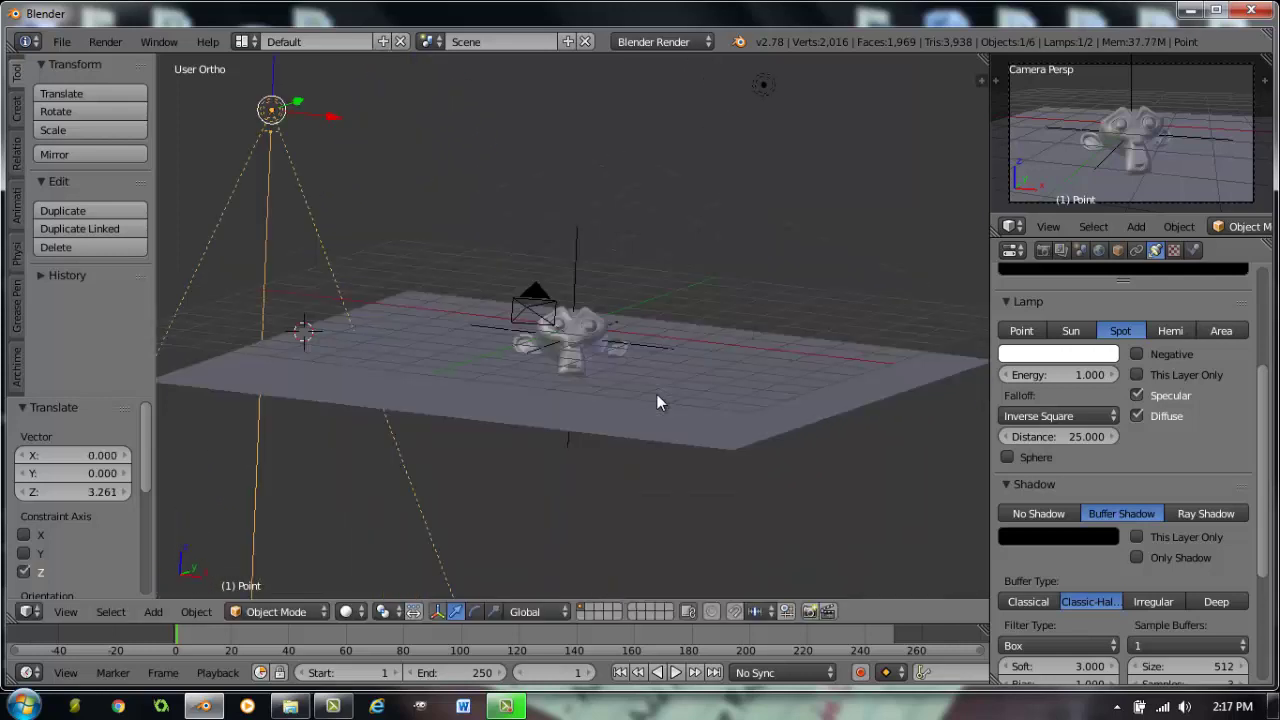
{"action": "key", "text": "g"}
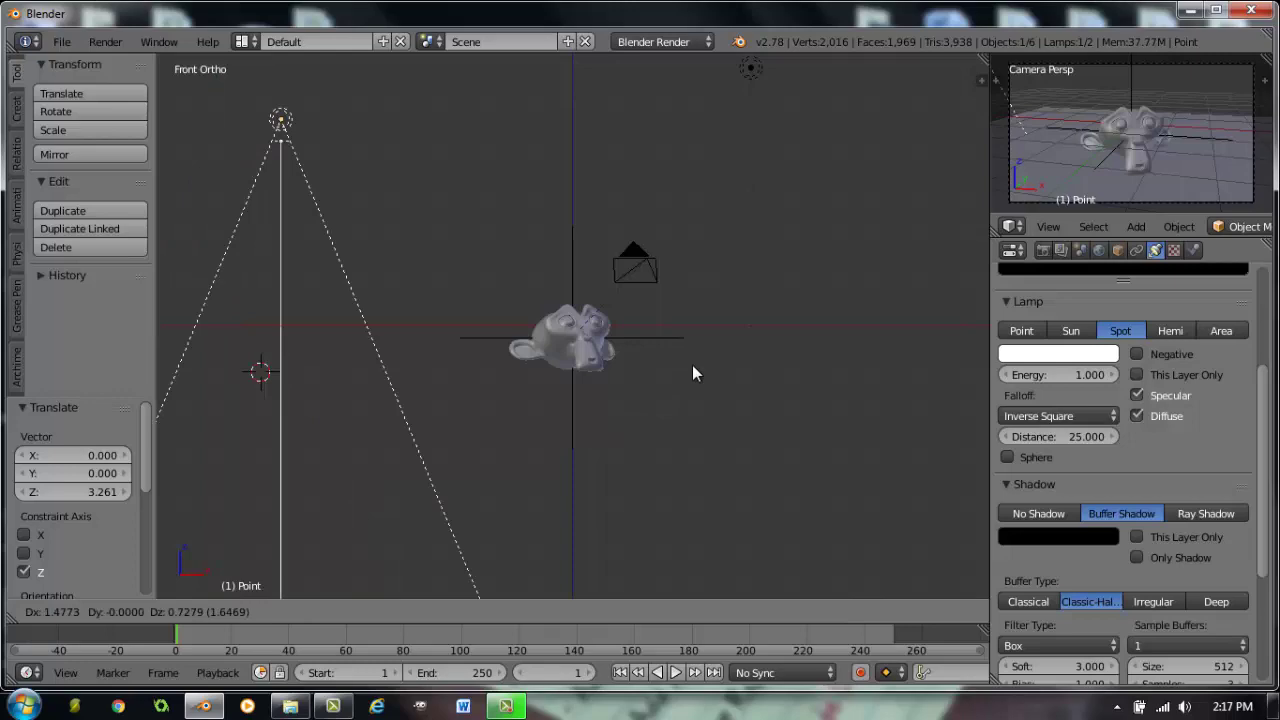
{"action": "left_click", "coordinate": [695, 360]}
{"action": "key", "text": "r"}
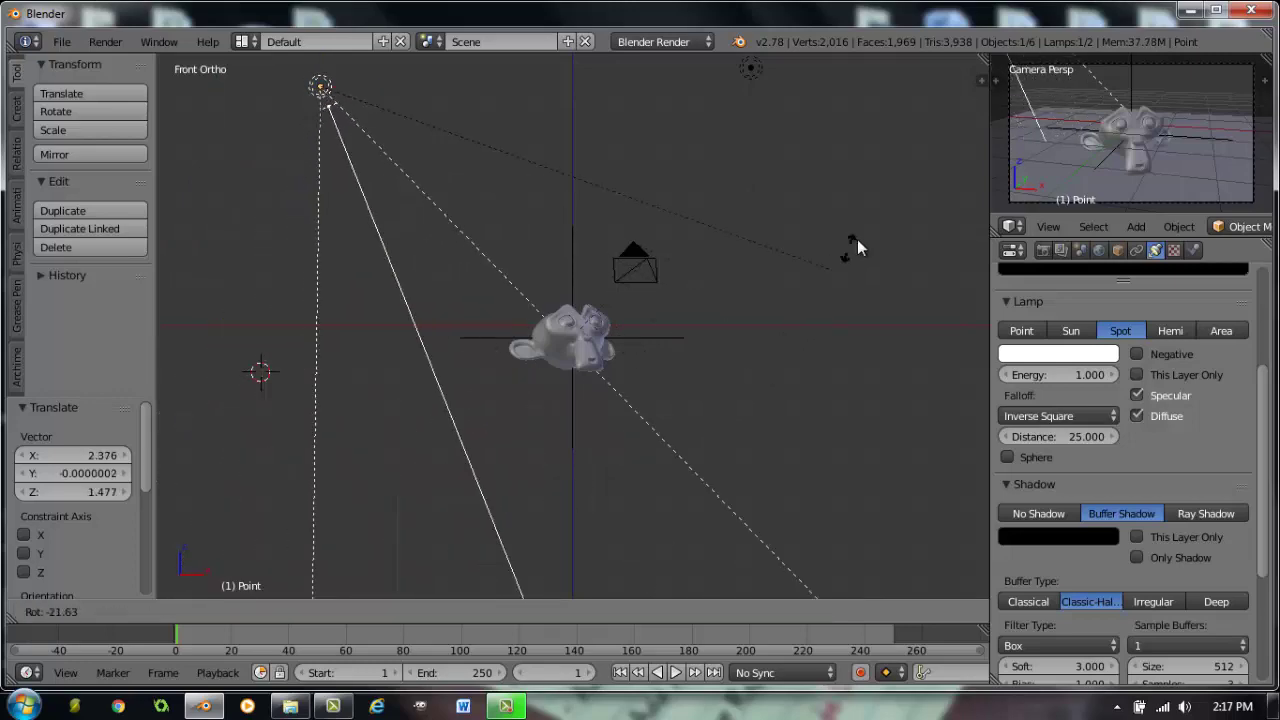
{"action": "left_click", "coordinate": [894, 78]}
{"action": "middle_click_drag", "start_coordinate": [894, 78], "coordinate": [671, 386]}
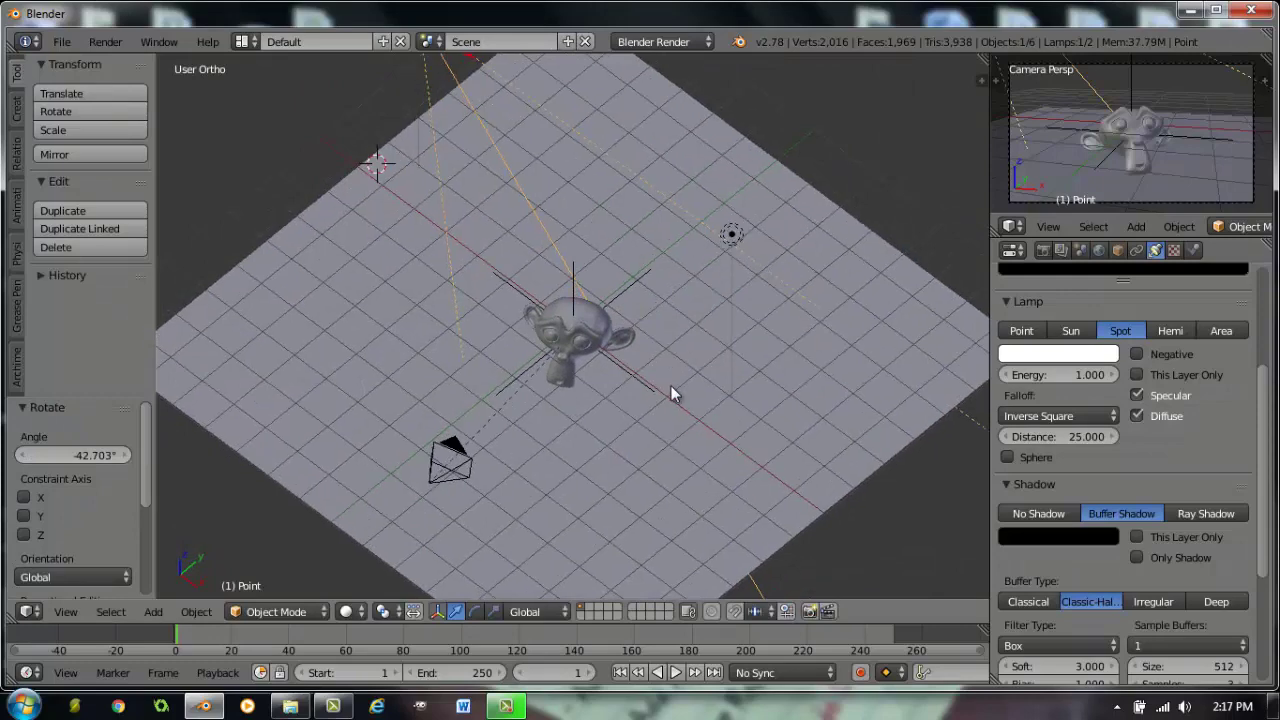
Step: Render, set the spotlight energy to 5.000, and re-render to show its white pool
{"action": "key", "text": "F12"}
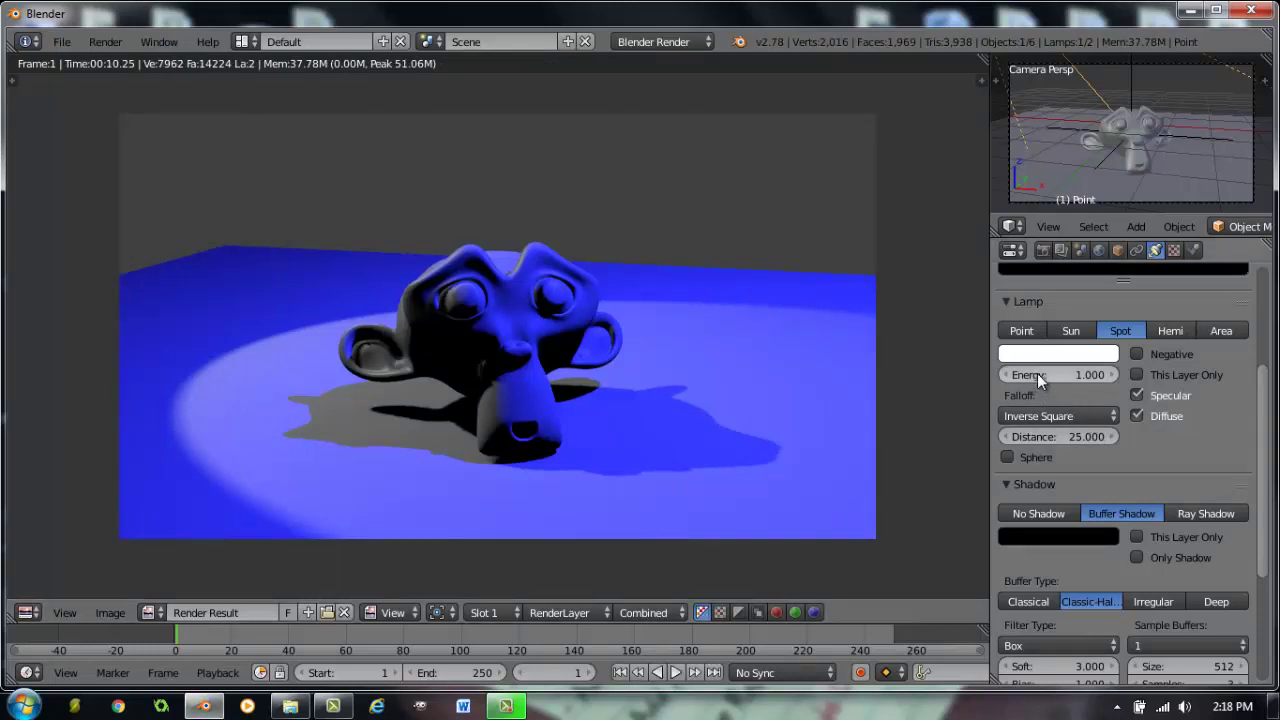
{"action": "left_click_drag", "start_coordinate": [1037, 373], "coordinate": [799, 360]}
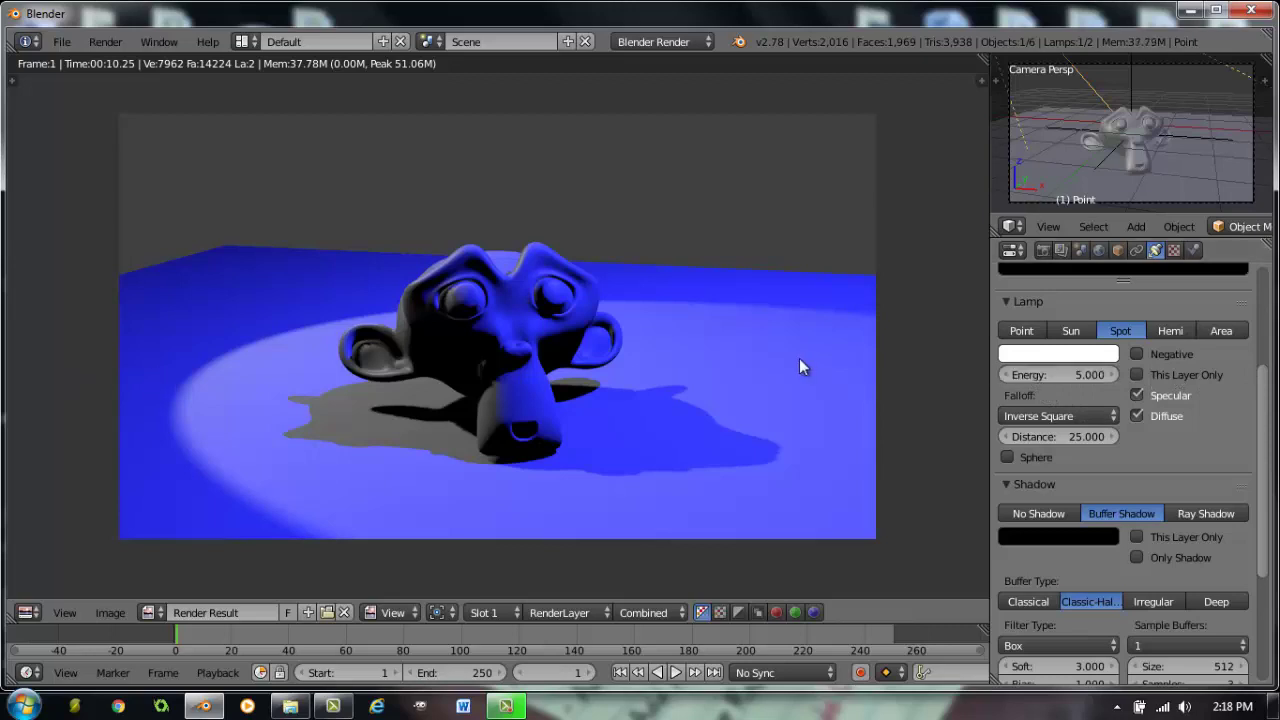
{"action": "key", "text": "F12"}
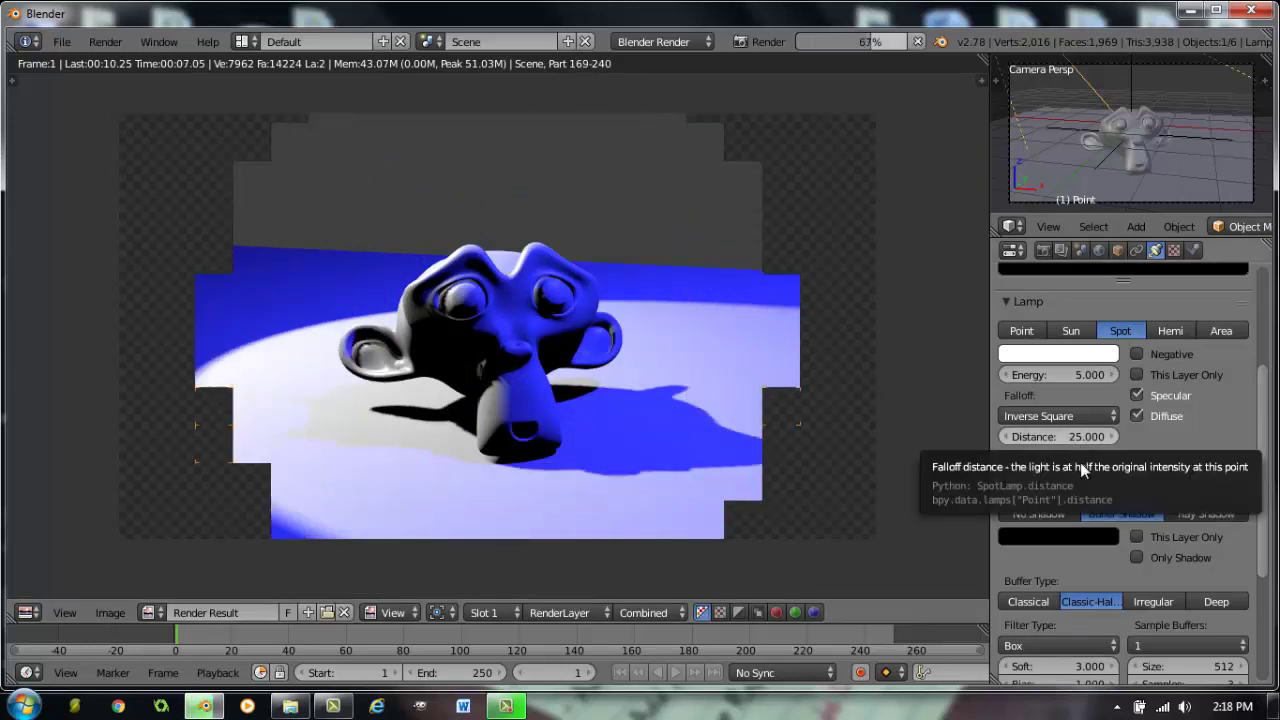
{"action": "scroll", "coordinate": [1118, 503], "scroll_direction": "down", "scroll_amount": 3}
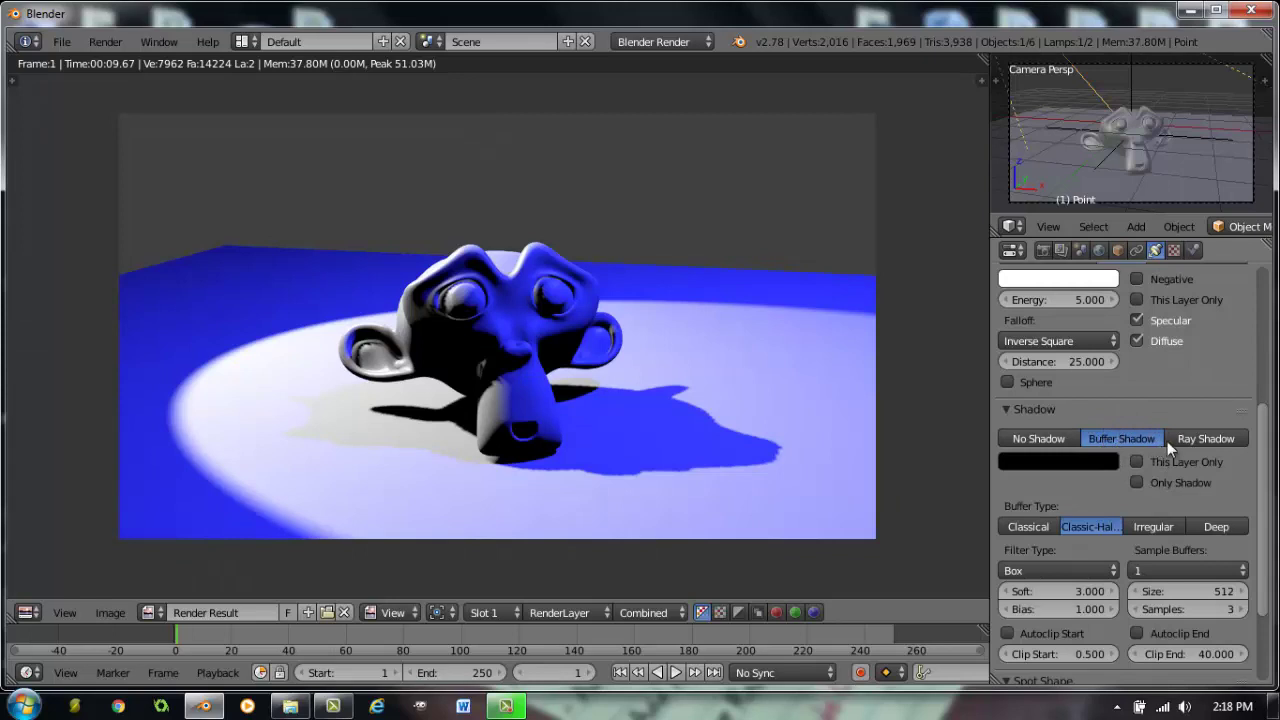
Step: Enable Ray Shadow on the spot lamp and render Suzanne's sharper shadow
{"action": "left_click", "coordinate": [1209, 437]}
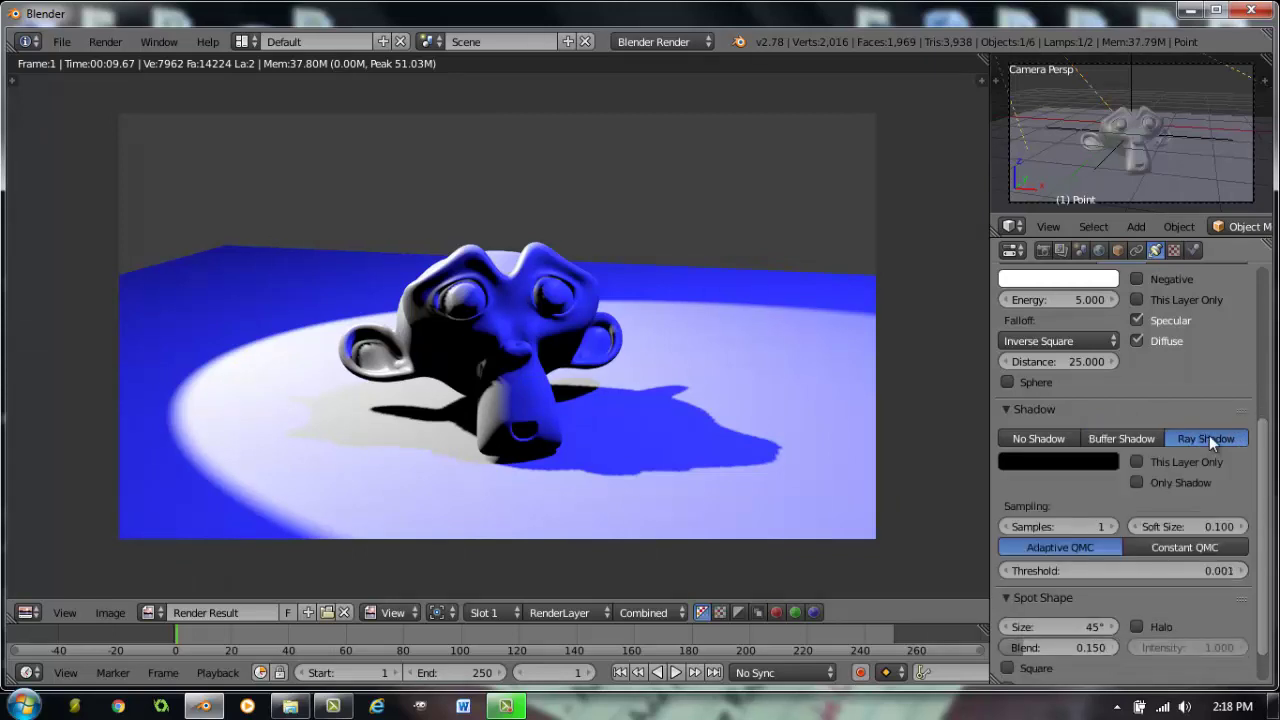
{"action": "key", "text": "F12"}
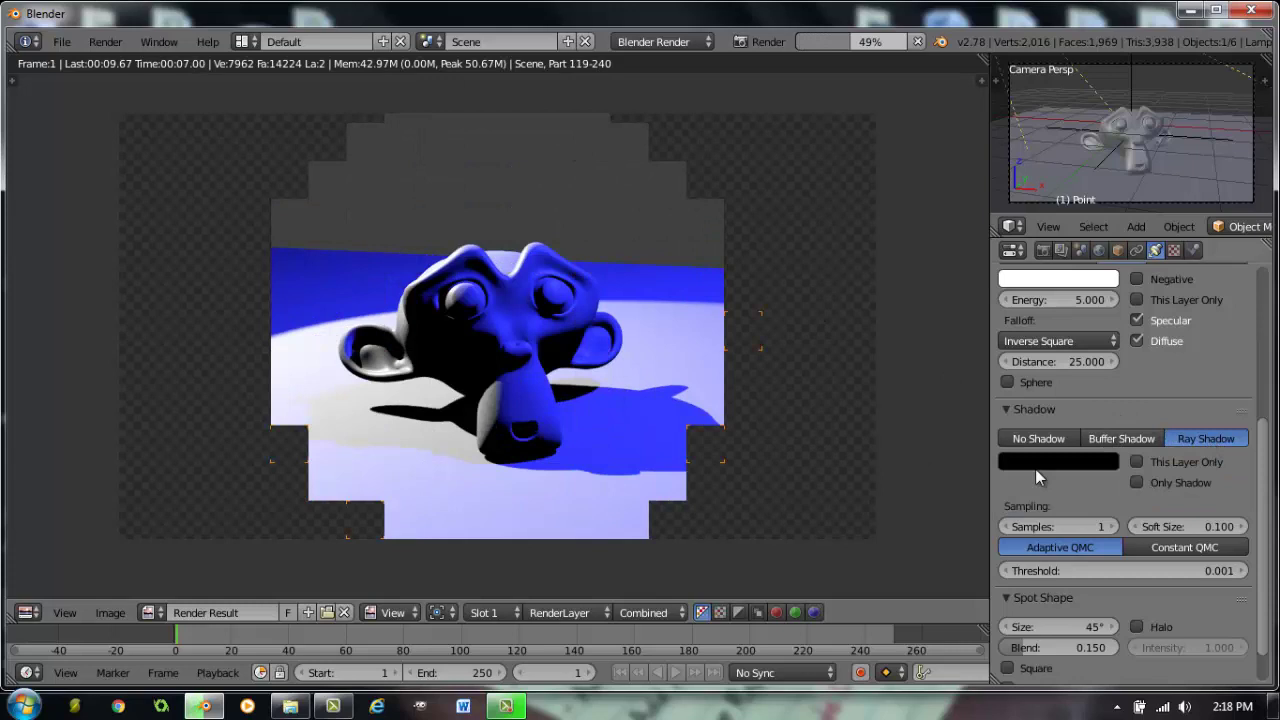
{"action": "scroll", "coordinate": [1102, 479], "scroll_direction": "down", "scroll_amount": 1}
{"action": "scroll", "coordinate": [1102, 487], "scroll_direction": "down", "scroll_amount": 1}
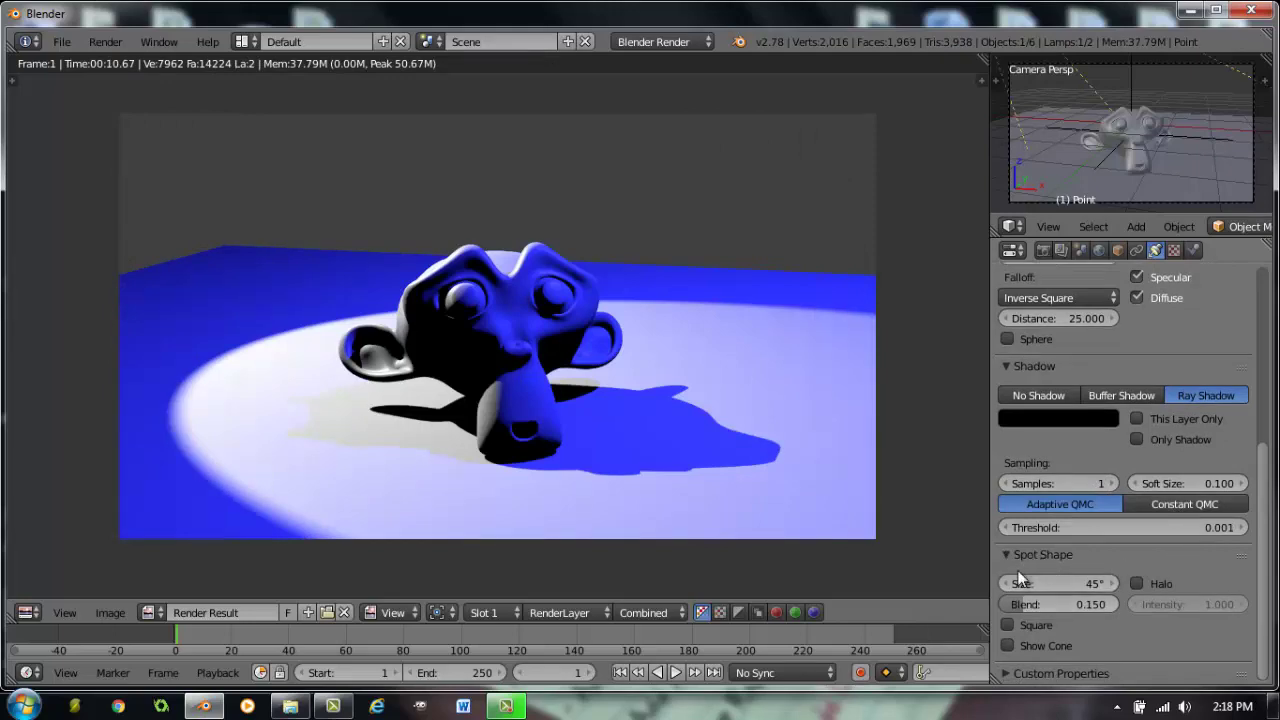
Step: Narrow the spotlight's Spot Shape Size to 22.4° and render the tighter pool
{"action": "key", "text": "Escape"}
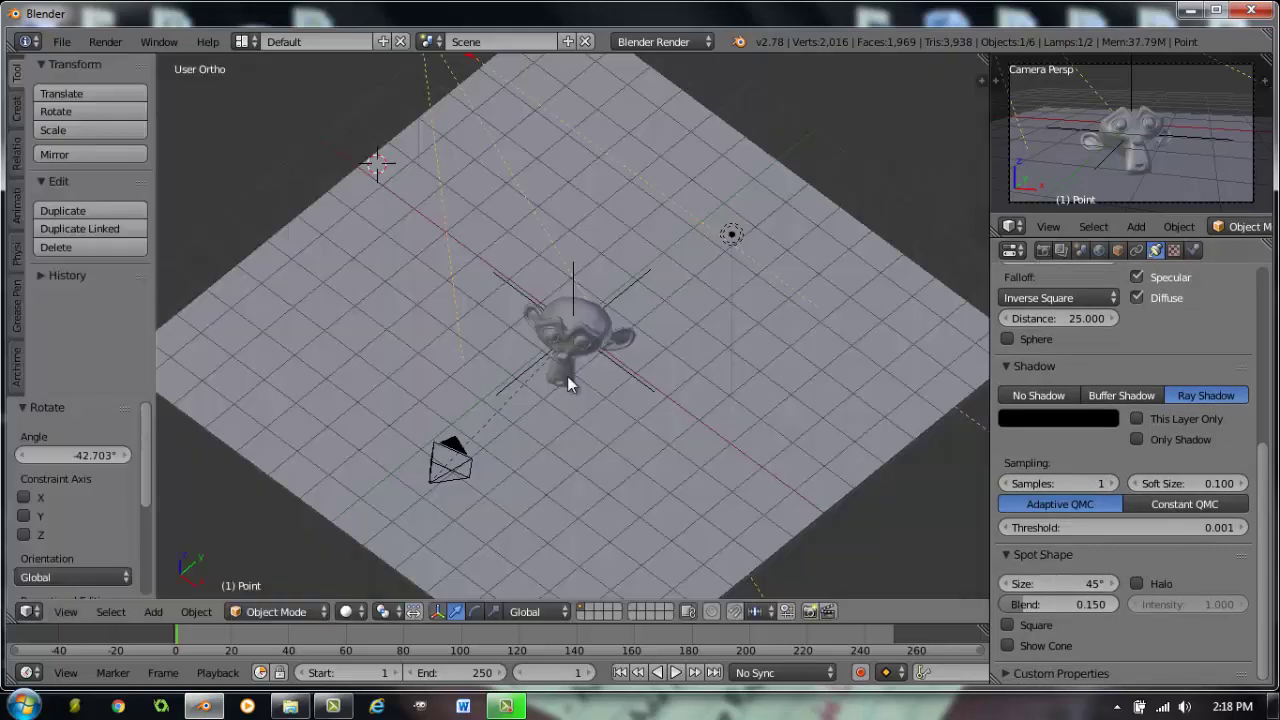
{"action": "middle_click_drag", "start_coordinate": [567, 376], "coordinate": [787, 385]}
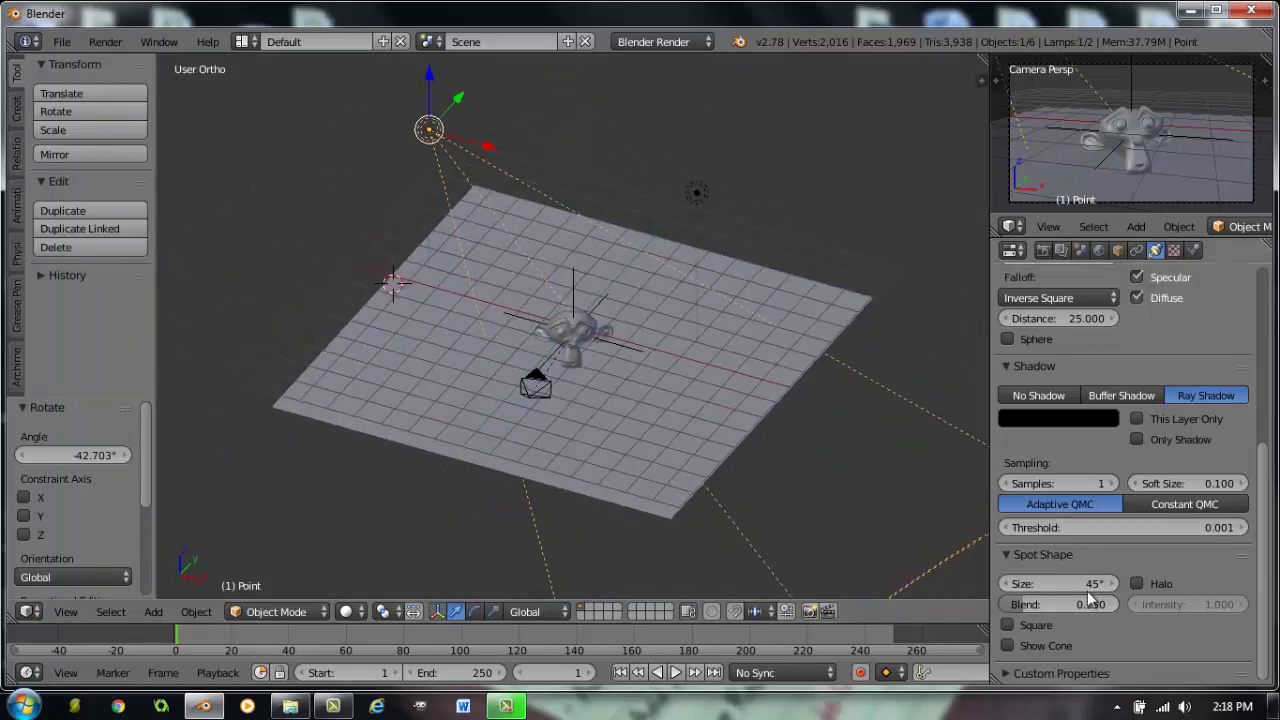
{"action": "left_click_drag", "start_coordinate": [1094, 587], "coordinate": [874, 579]}
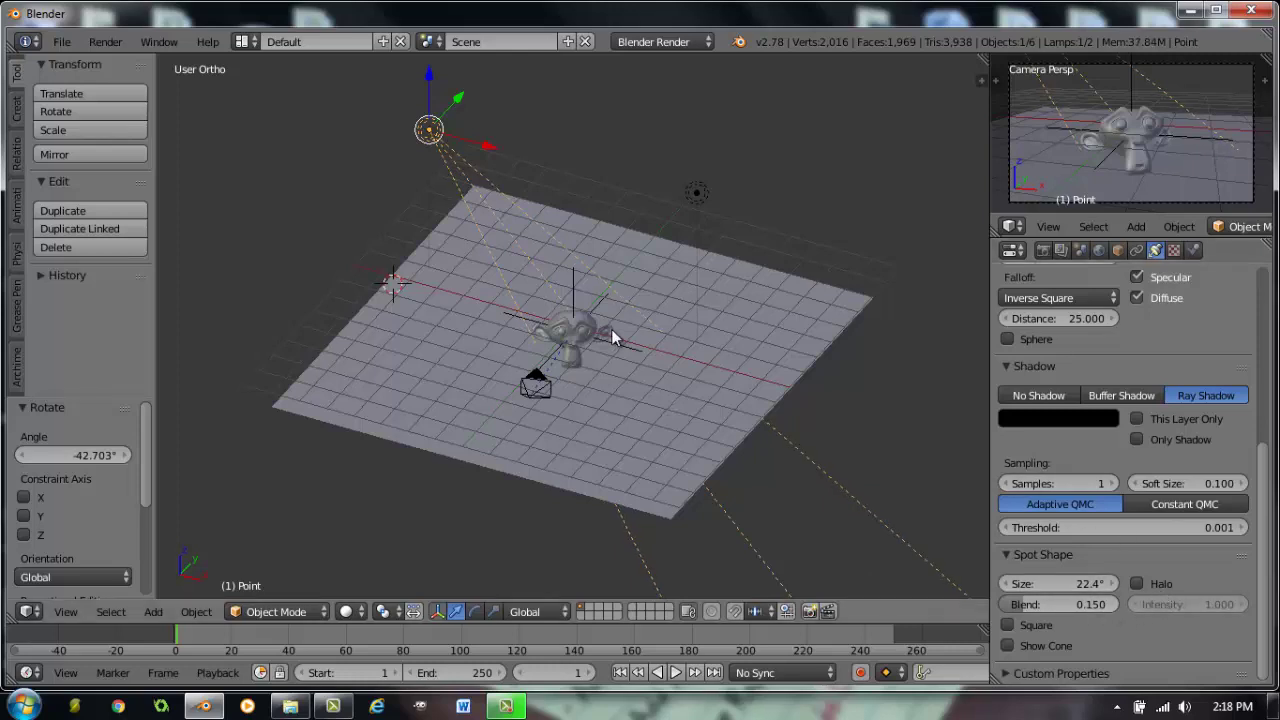
{"action": "key", "text": "F12"}
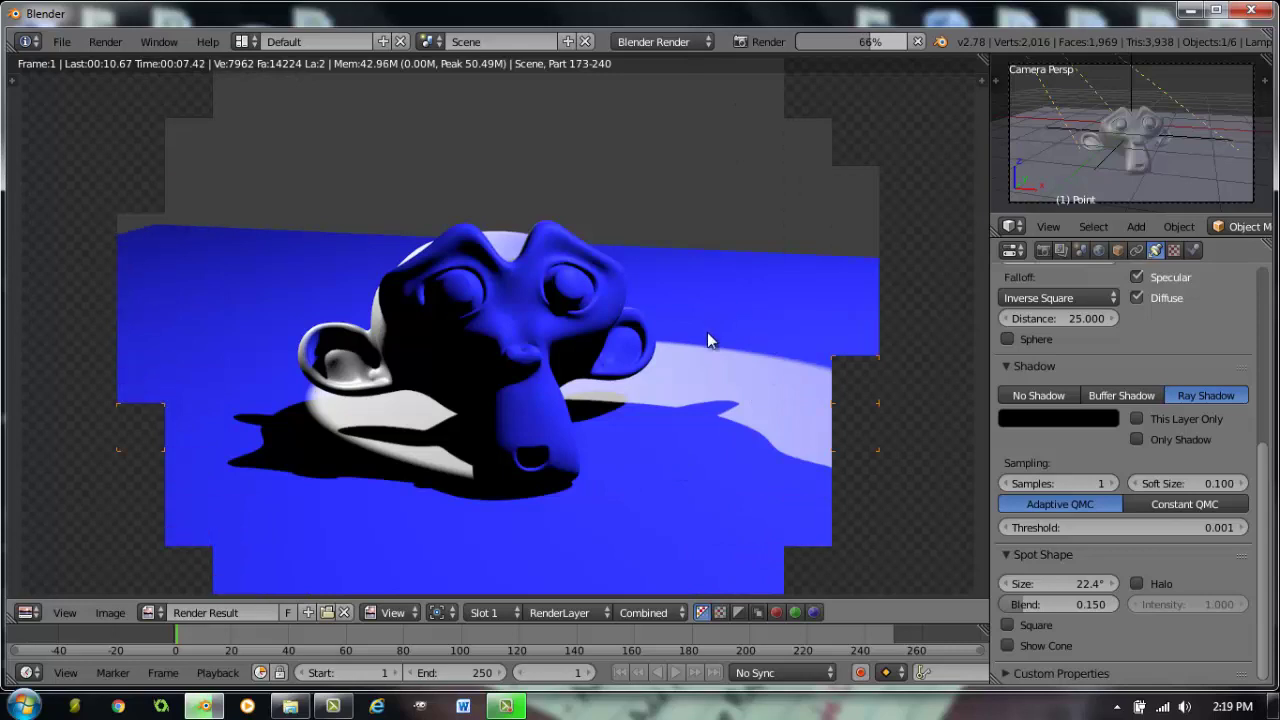
Step: Enable the spotlight Halo at intensity 0.100 and render the visible beam
{"action": "left_click", "coordinate": [1137, 584]}
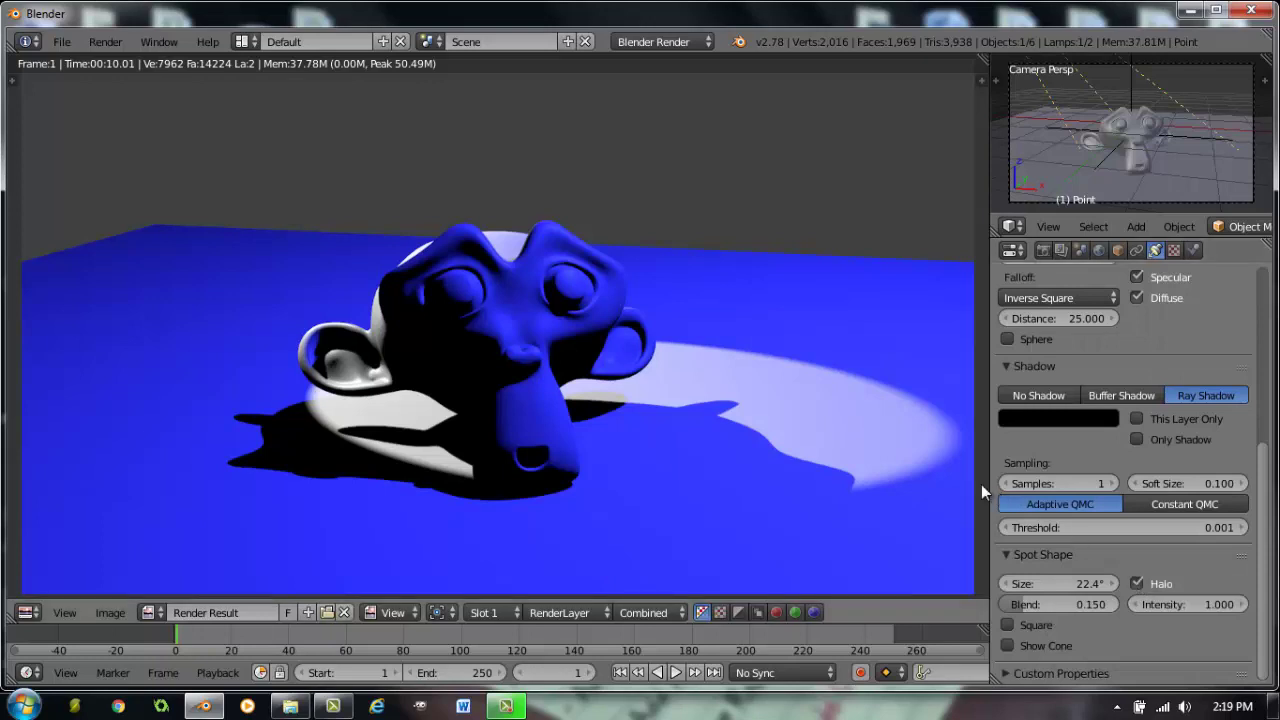
{"action": "key", "text": "F12"}
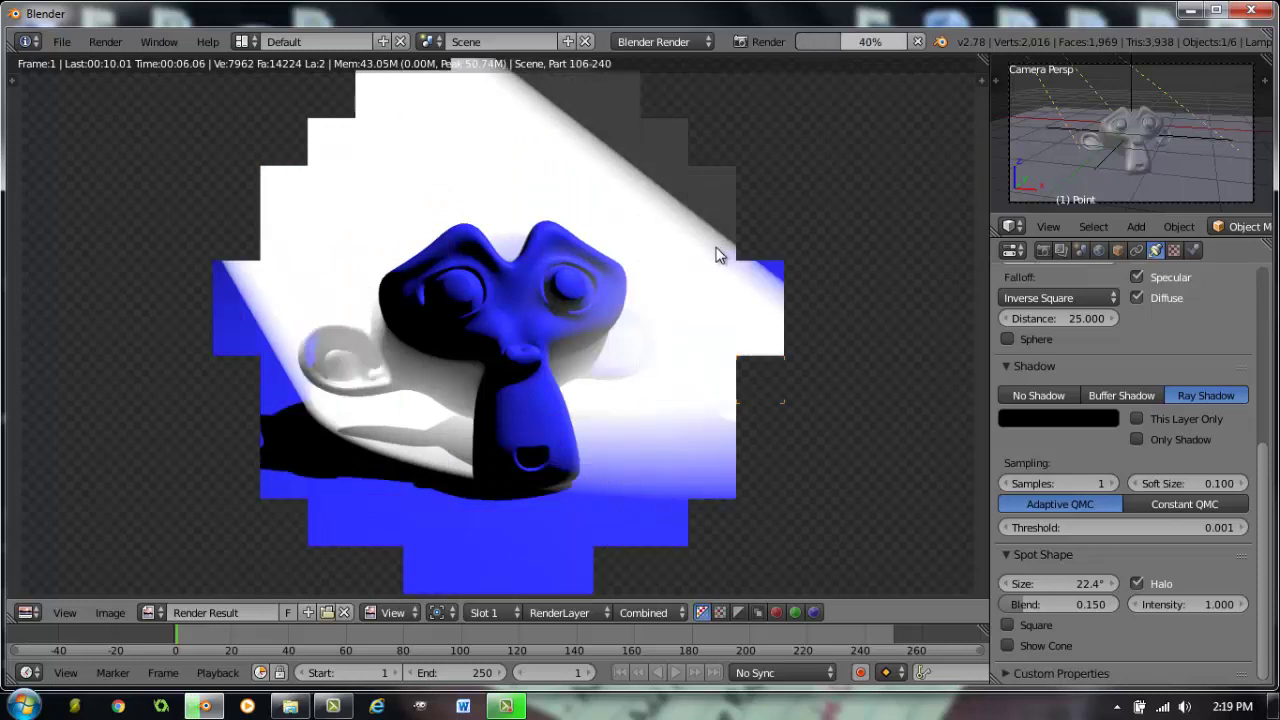
{"action": "left_click", "coordinate": [1209, 600]}
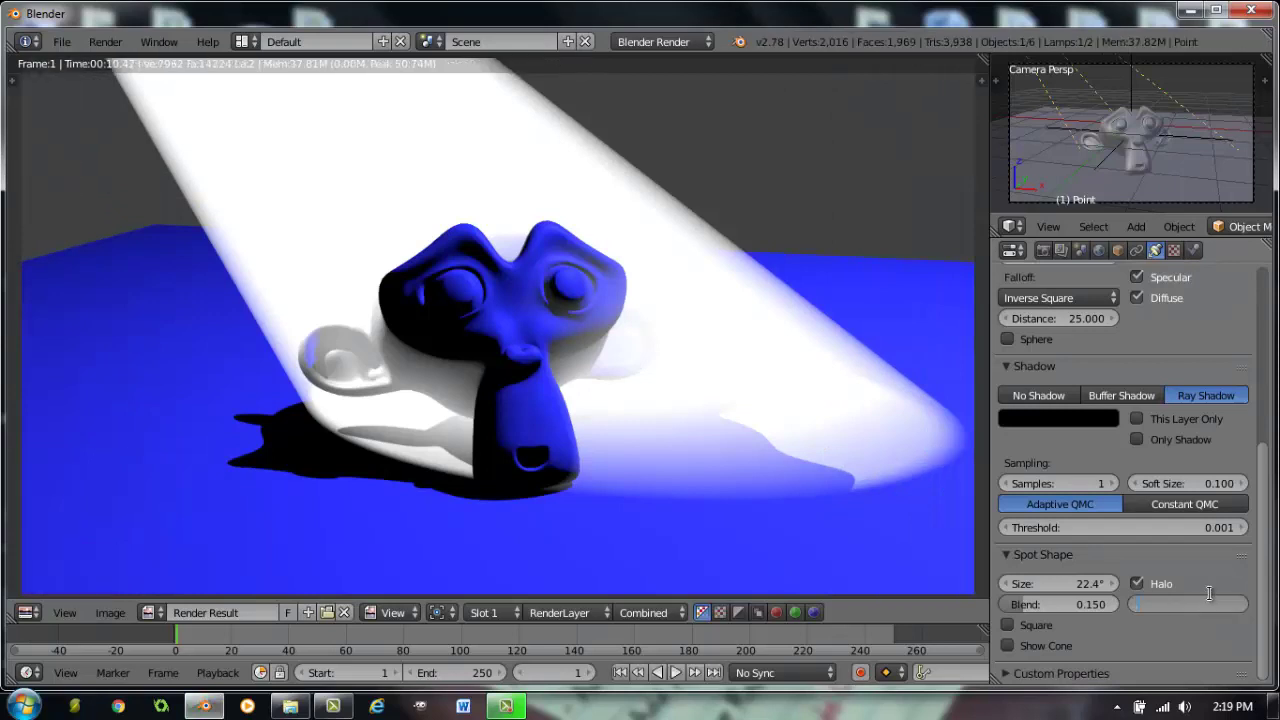
{"action": "key", "text": "Escape"}
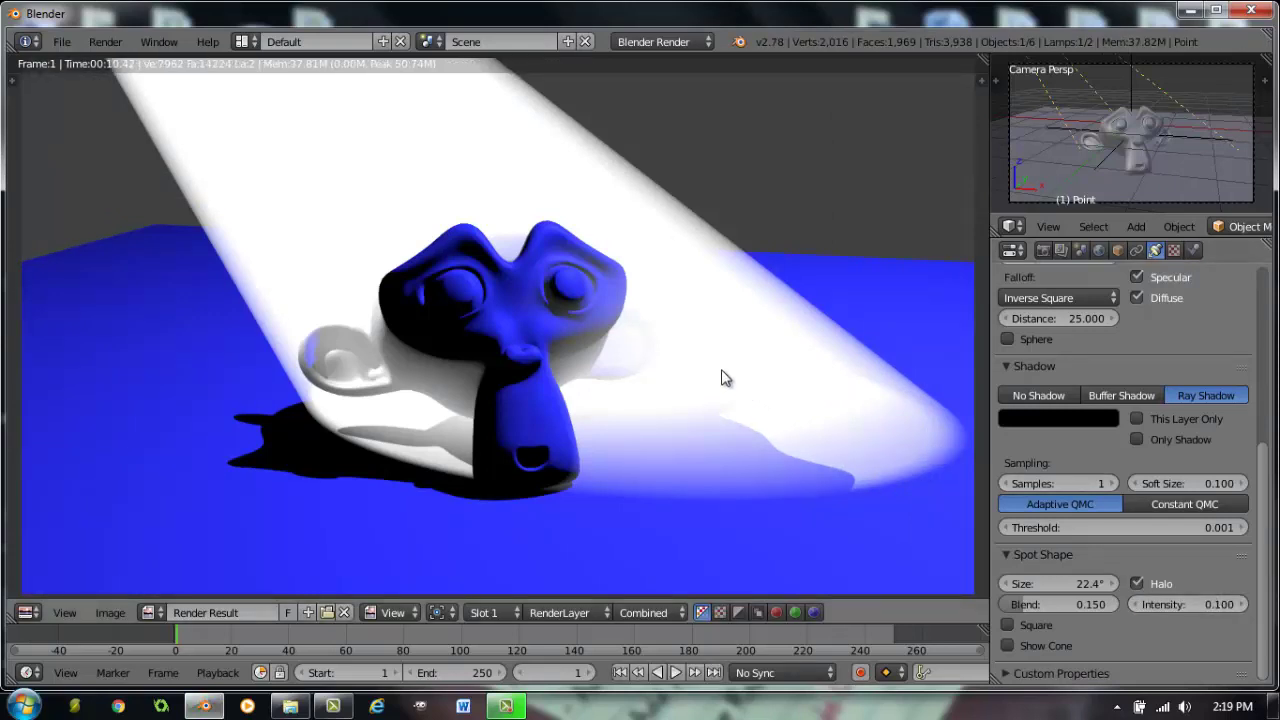
{"action": "key", "text": "F12"}
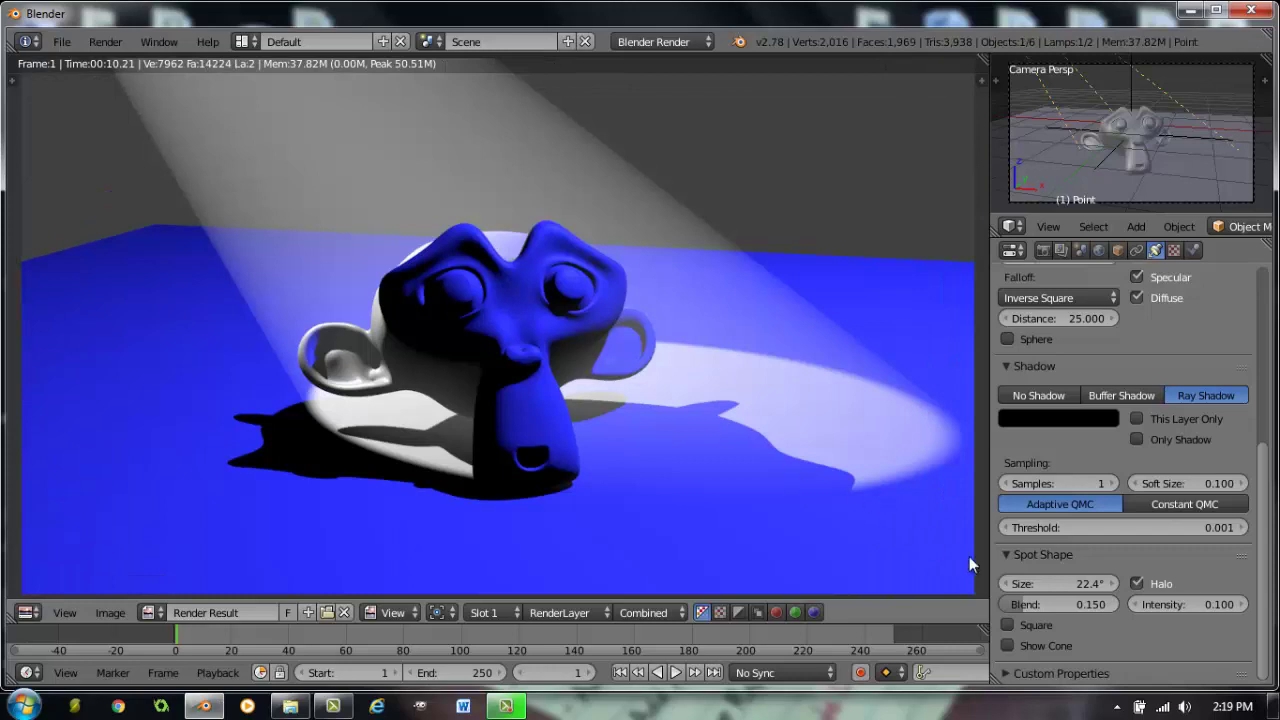
Step: Set the spot cone Blend to 0.933 and render the softer-edged pool
{"action": "left_click_drag", "start_coordinate": [1041, 608], "coordinate": [1240, 620]}
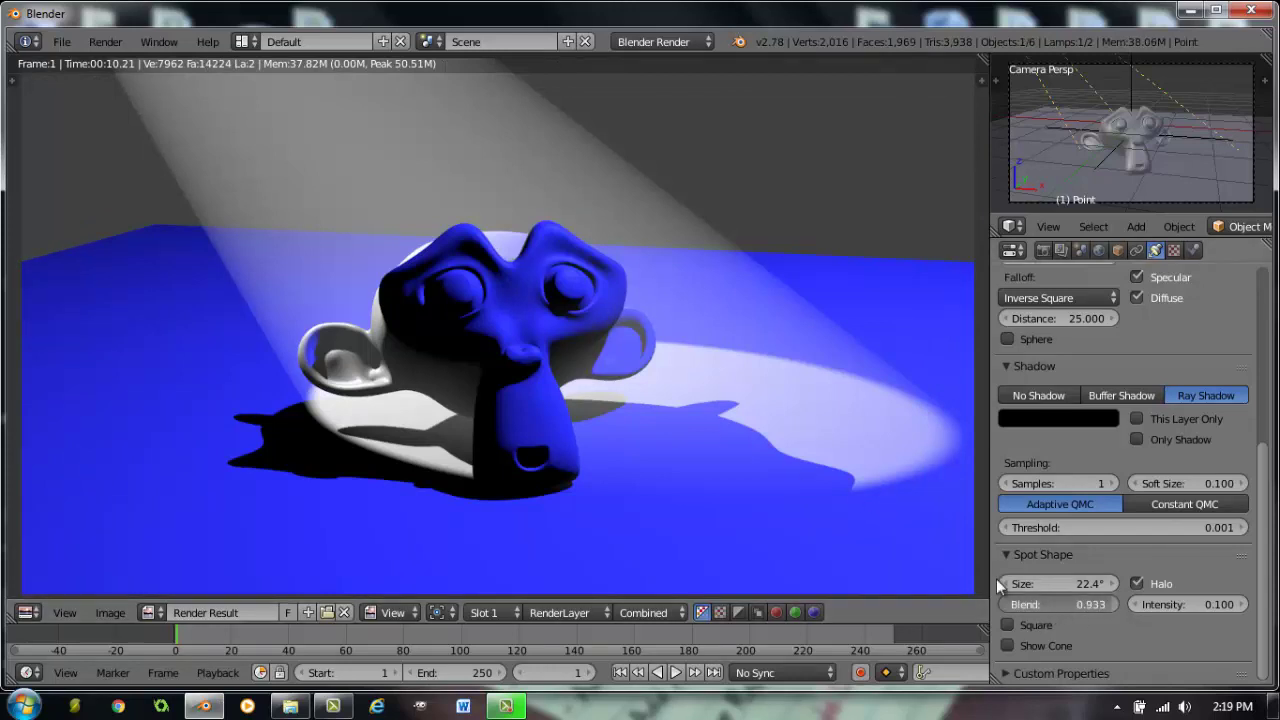
{"action": "key", "text": "F12"}
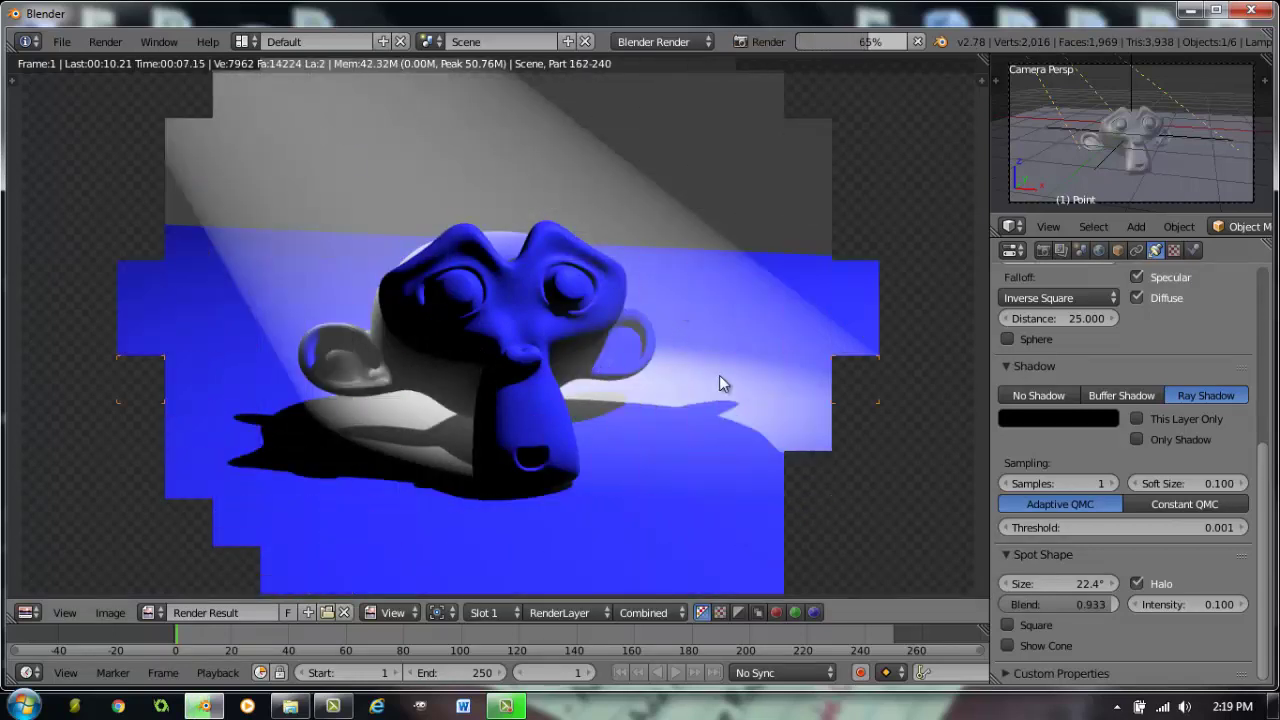
Step: Change the spotlight colour to pure red and render the red-blue light mix
{"action": "scroll", "coordinate": [1094, 350], "scroll_direction": "up", "scroll_amount": 3}
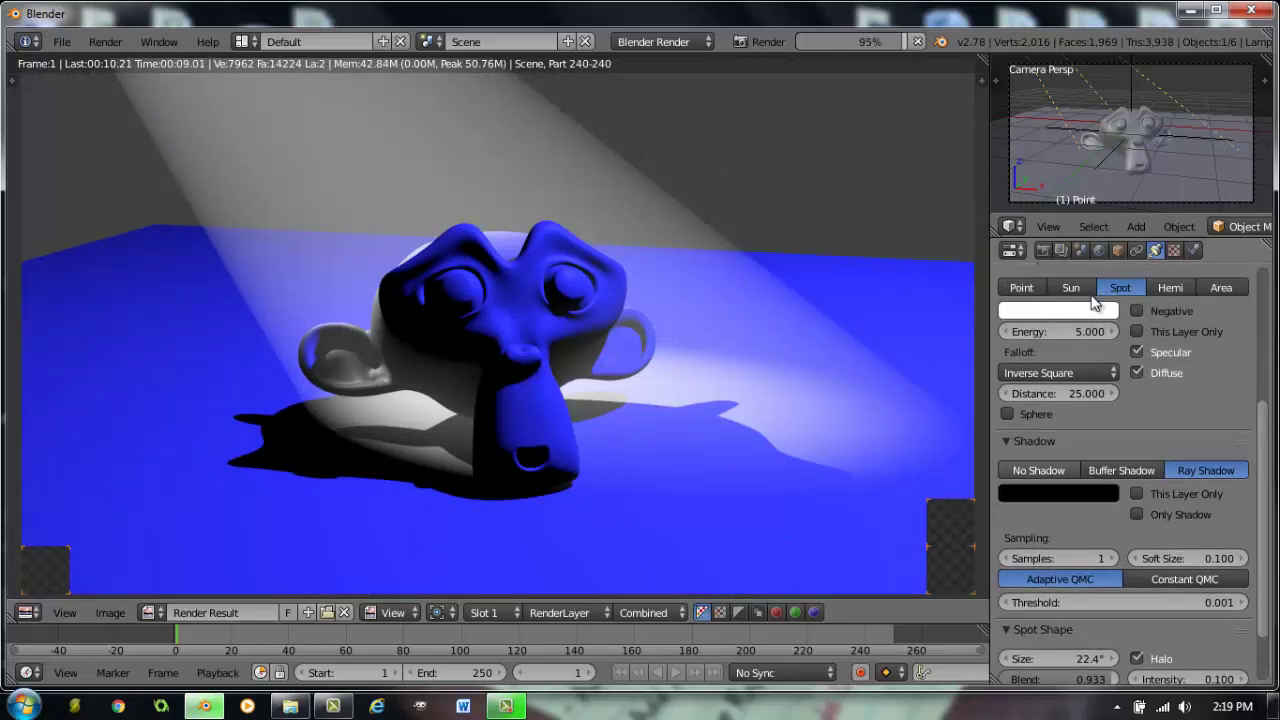
{"action": "left_click", "coordinate": [1085, 312]}
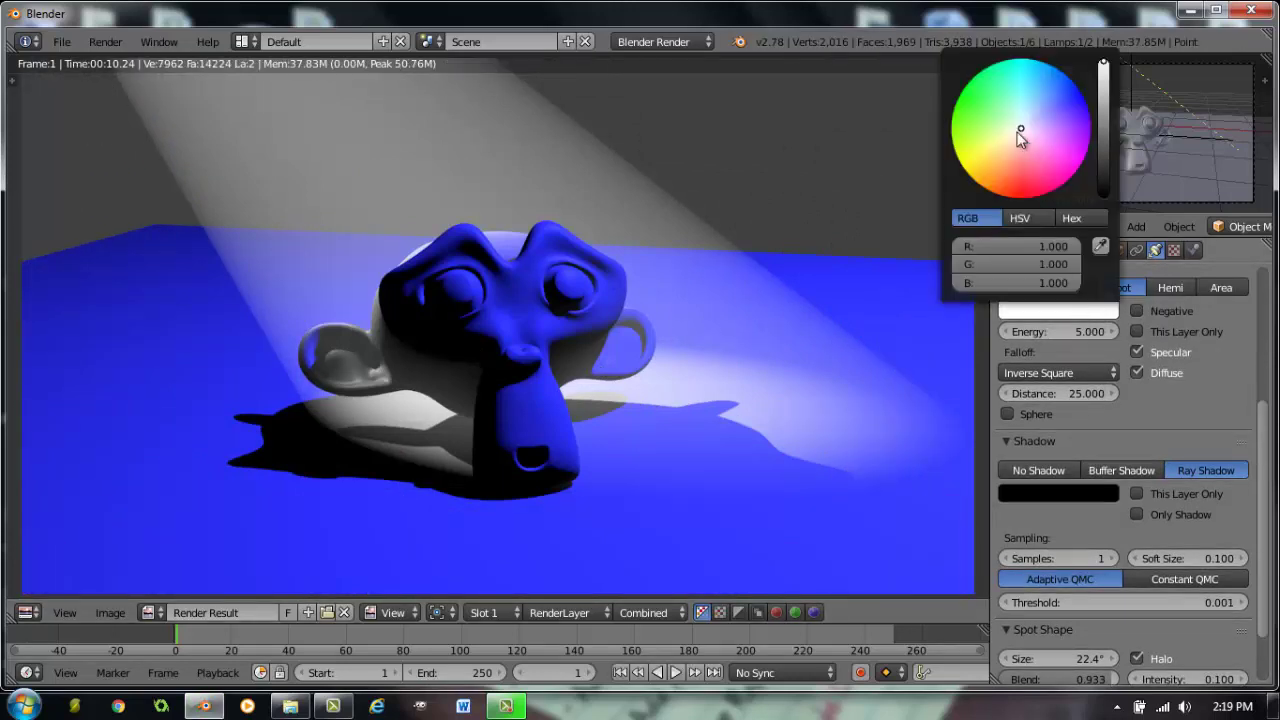
{"action": "left_click_drag", "start_coordinate": [1040, 264], "coordinate": [960, 283]}
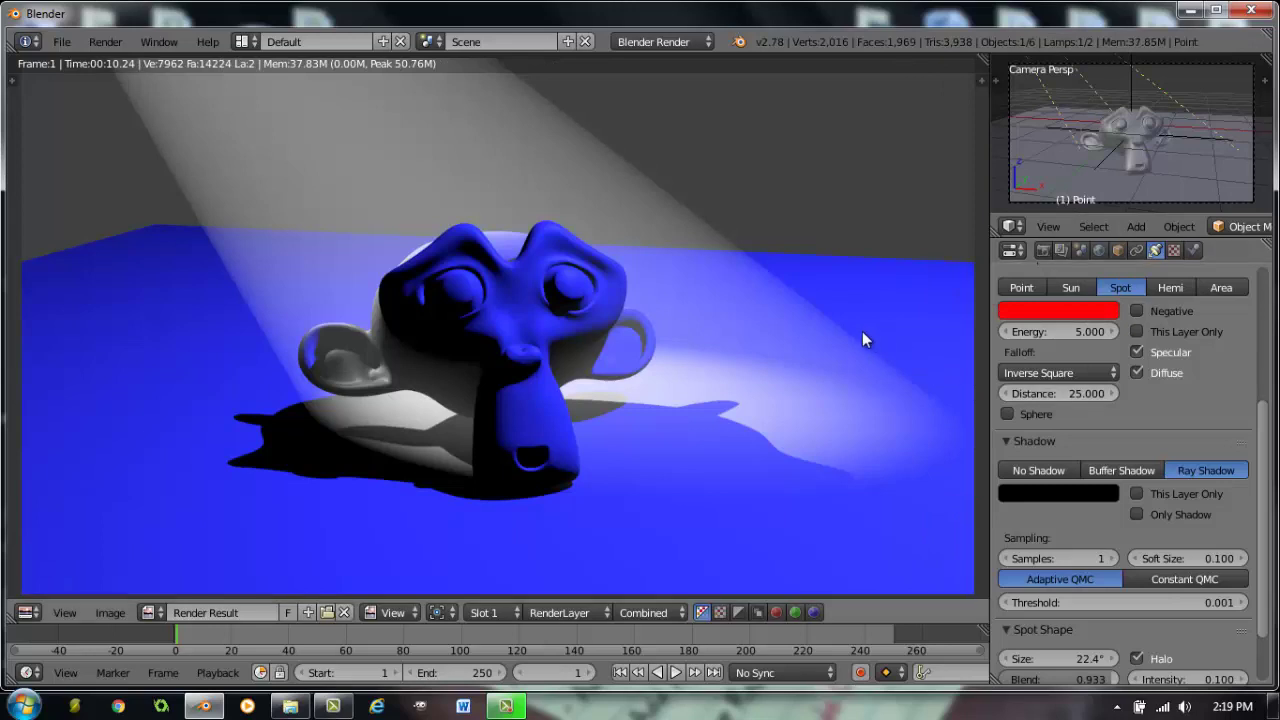
{"action": "key", "text": "F12"}
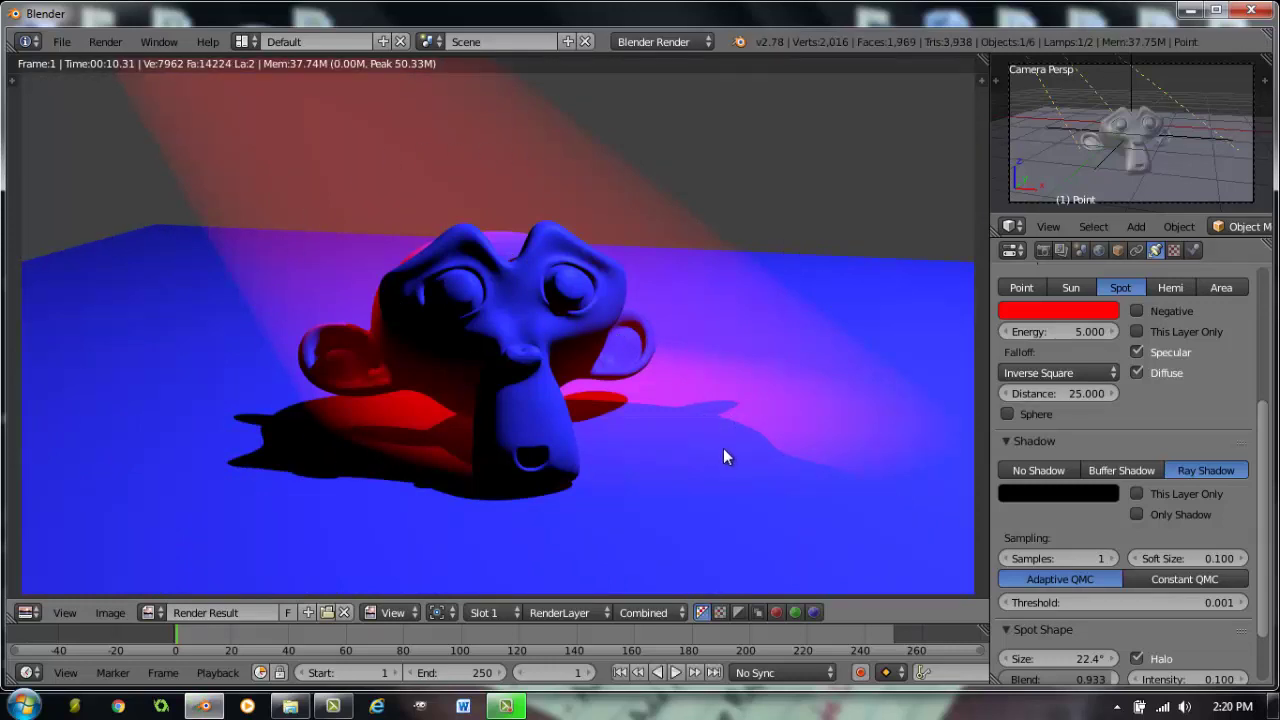
Step: Switch the red lamp's type from Spot to Sun and render the magenta-lit plane
{"action": "scroll", "coordinate": [1175, 538], "scroll_direction": "down", "scroll_amount": 3}
{"action": "scroll", "coordinate": [1163, 546], "scroll_direction": "up", "scroll_amount": 7}
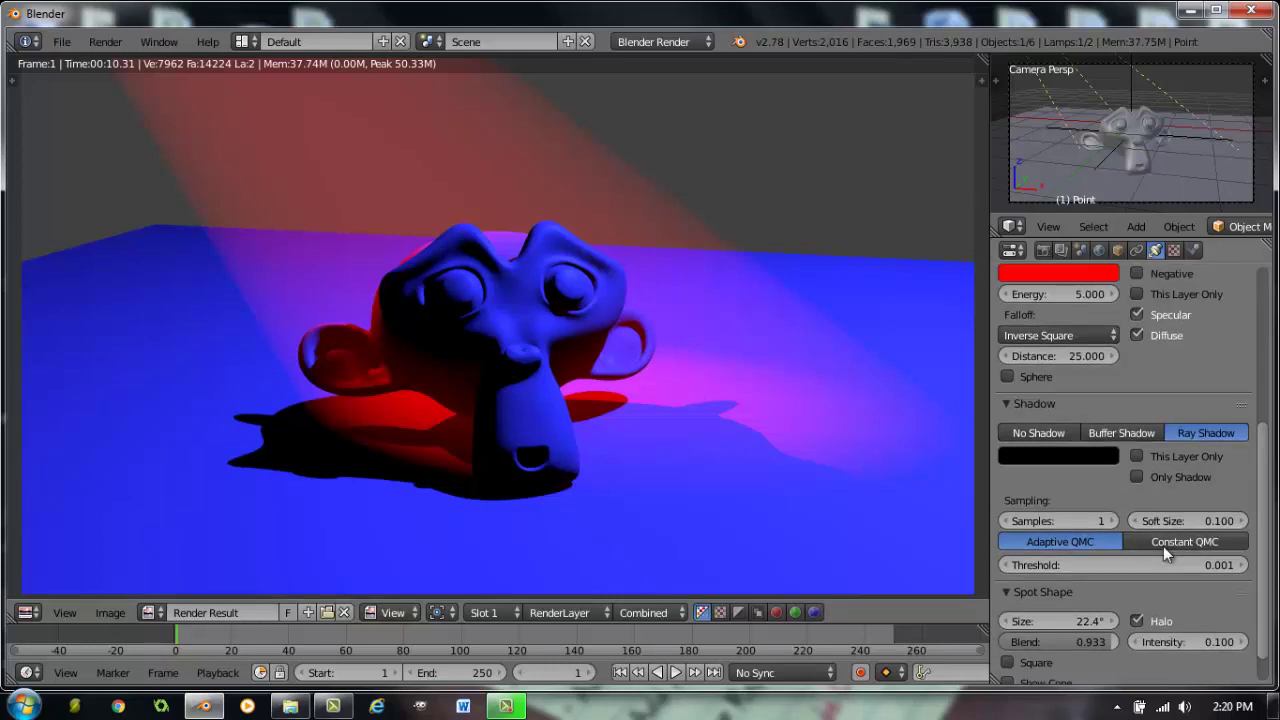
{"action": "scroll", "coordinate": [1124, 426], "scroll_direction": "up", "scroll_amount": 3}
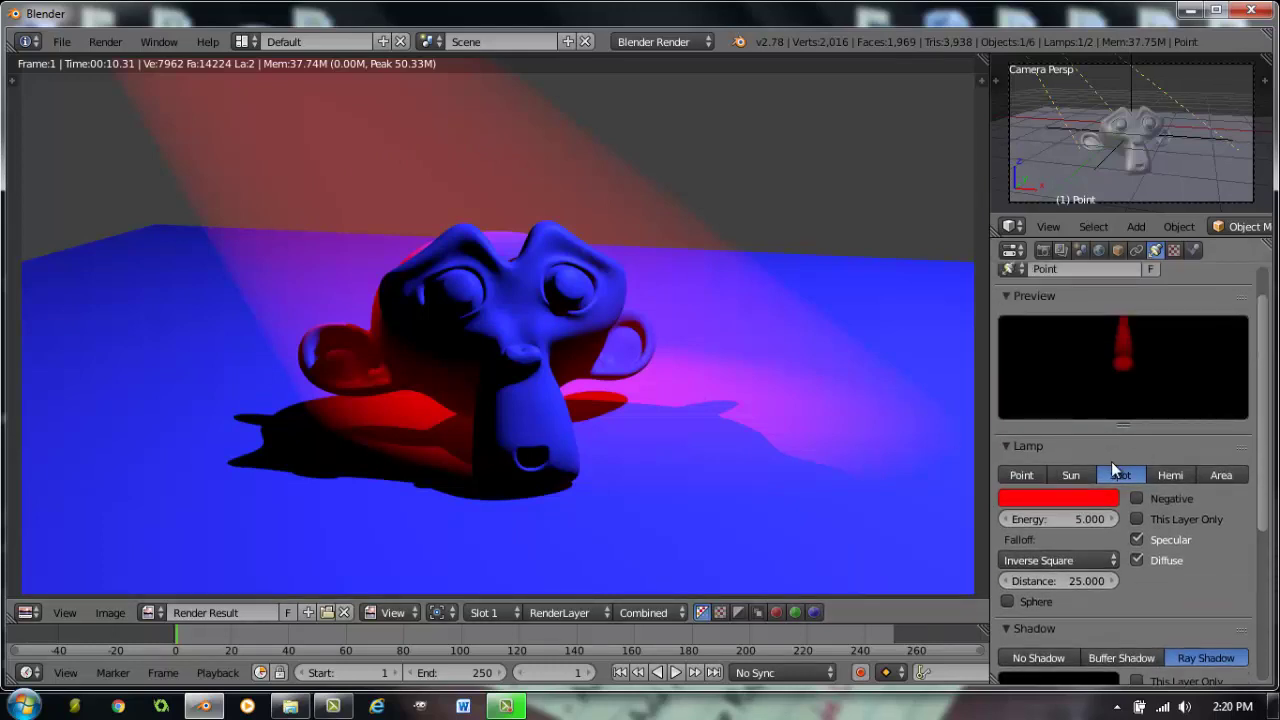
{"action": "left_click", "coordinate": [1073, 474]}
{"action": "scroll", "coordinate": [1123, 553], "scroll_direction": "down", "scroll_amount": 3}
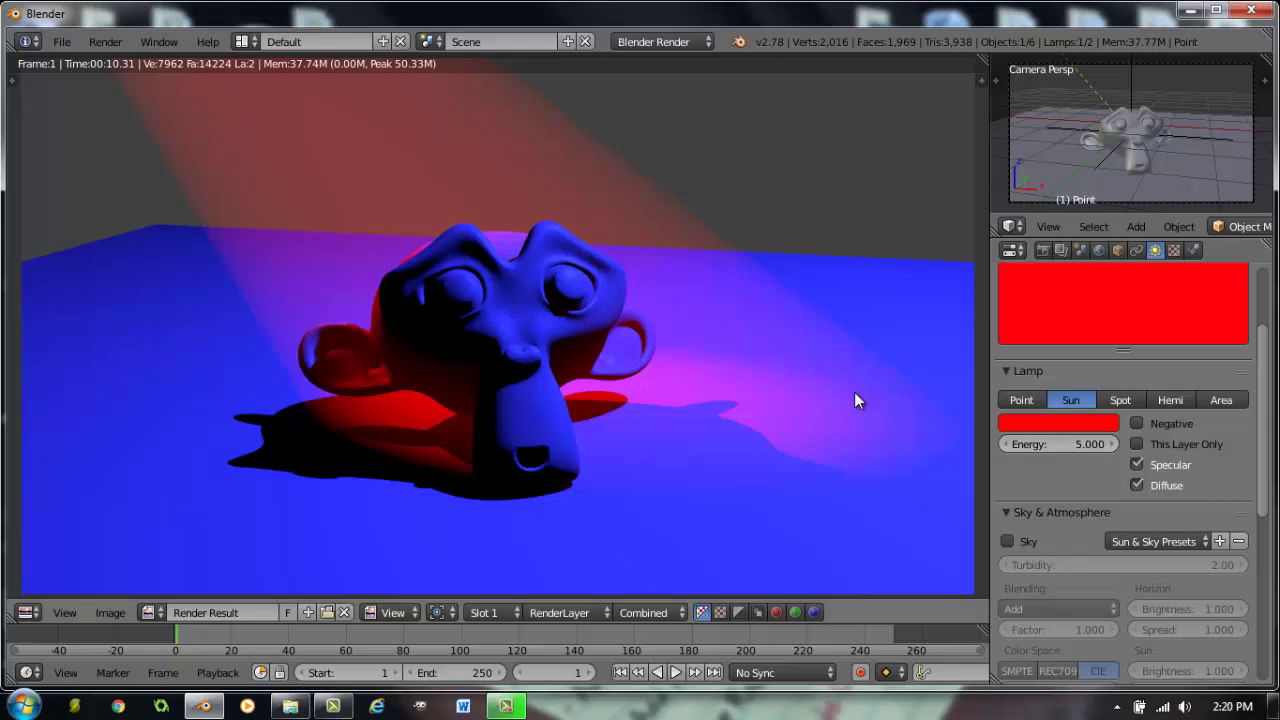
{"action": "key", "text": "F12"}
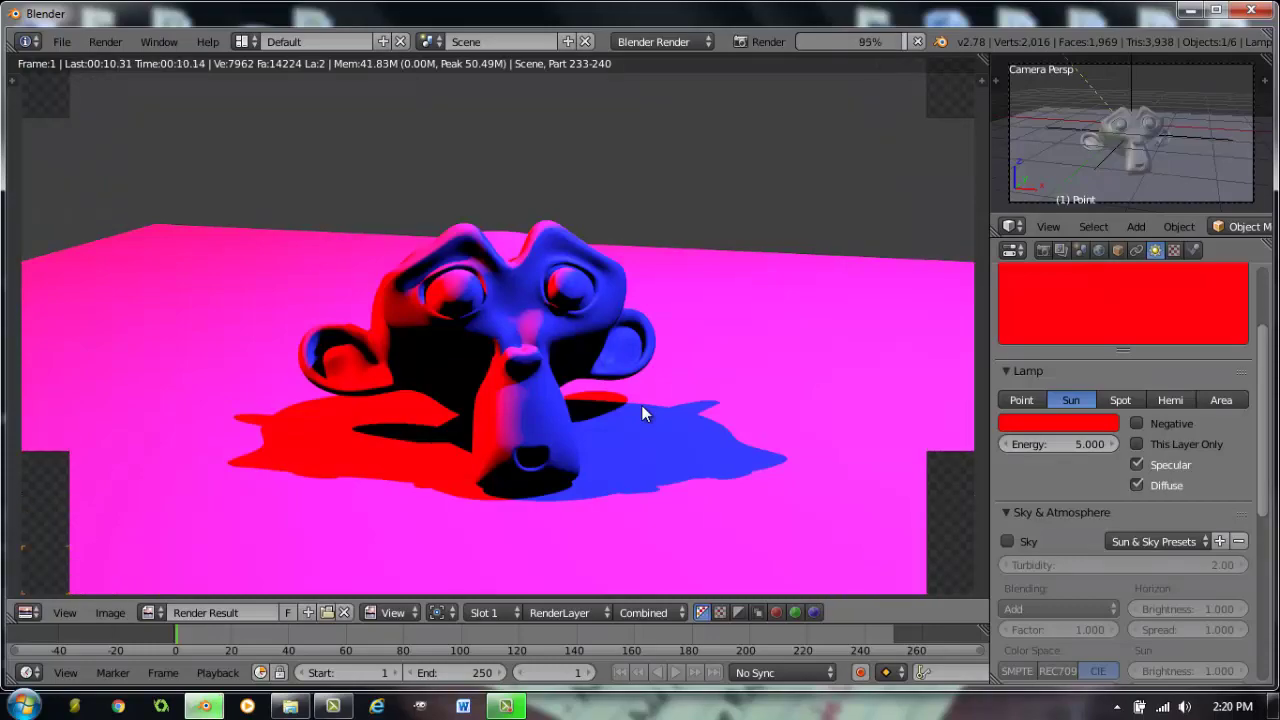
{"action": "scroll", "coordinate": [641, 405], "scroll_direction": "down", "scroll_amount": 2}
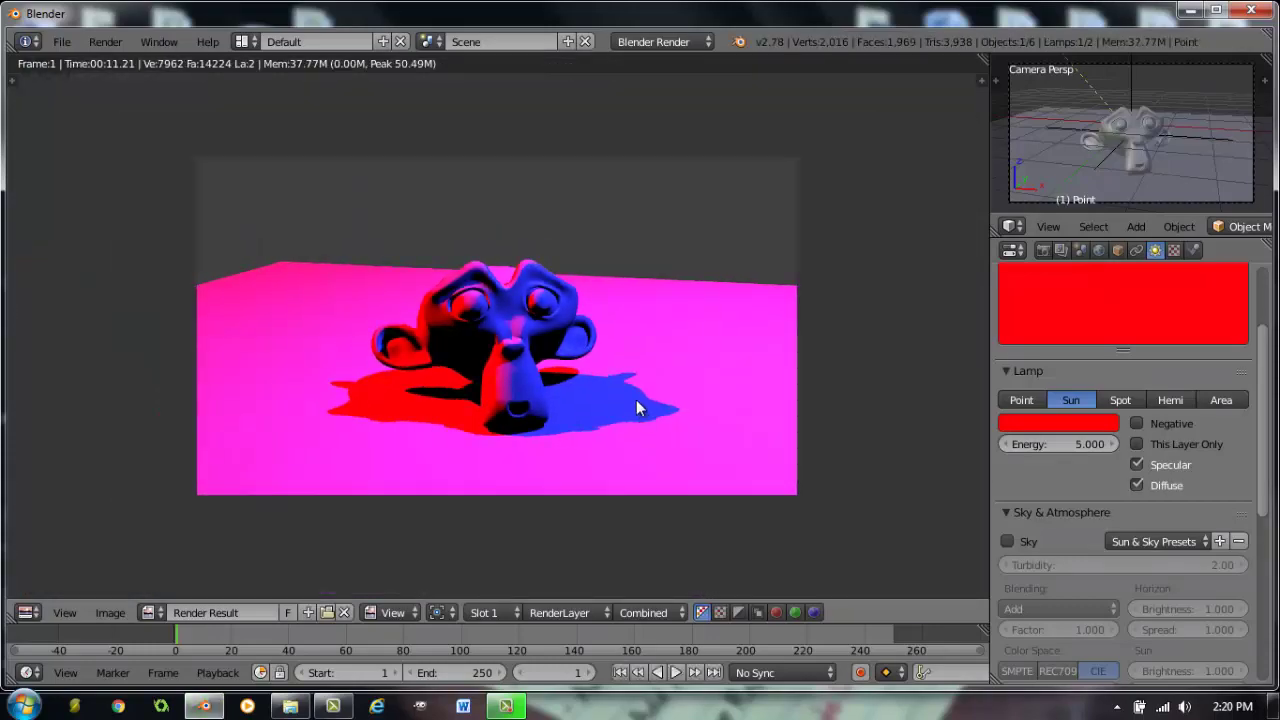